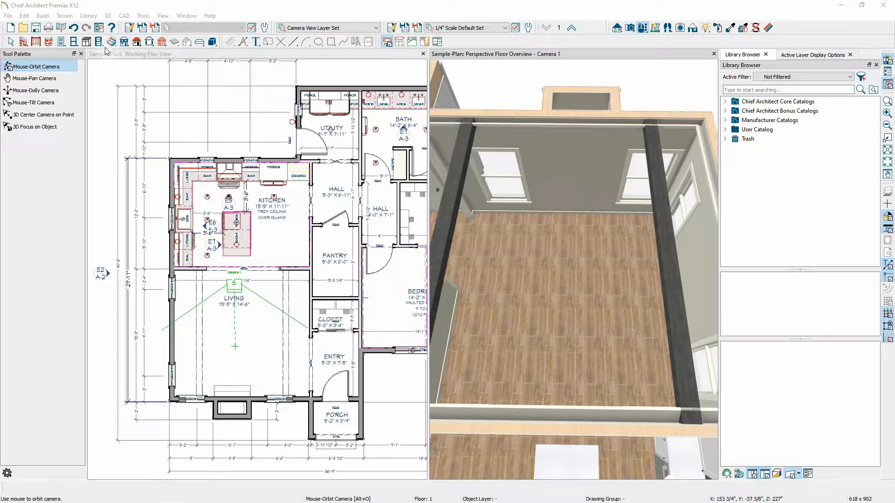
Place a standard window in the living room's exterior wall, in front of the chimney bump-out.
left_click(74, 42)
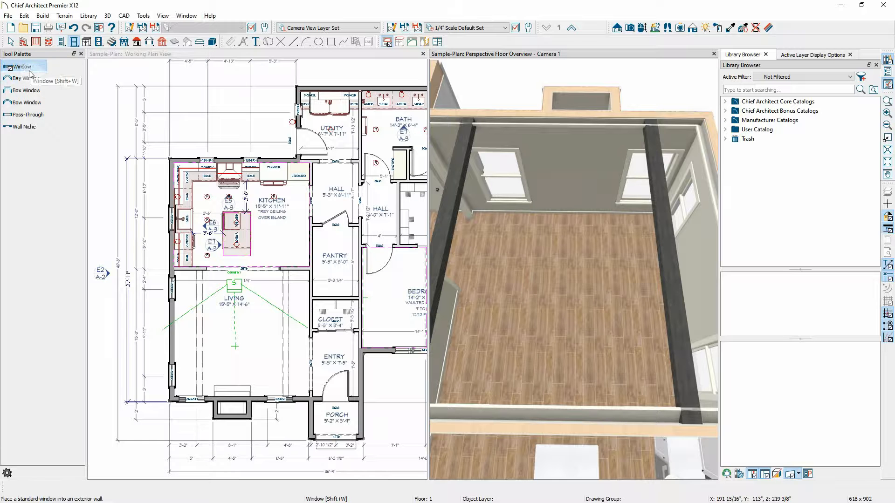
scroll(234, 430, "up", 1)
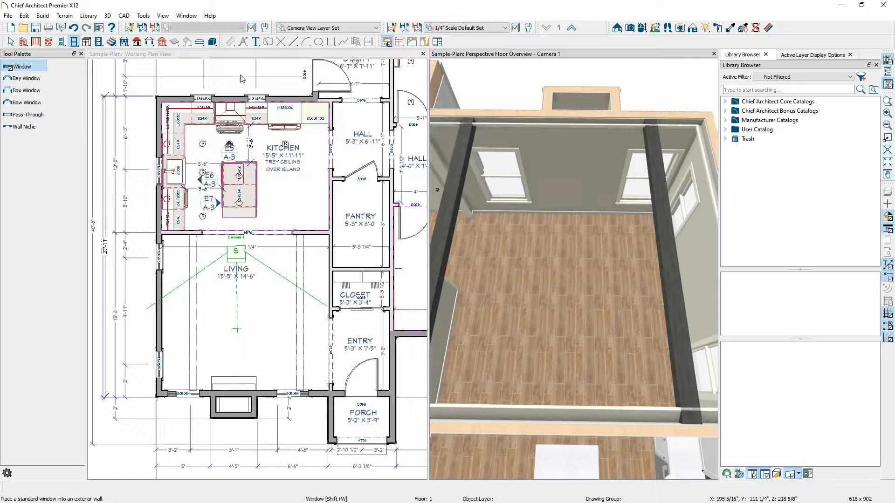
left_click(253, 56)
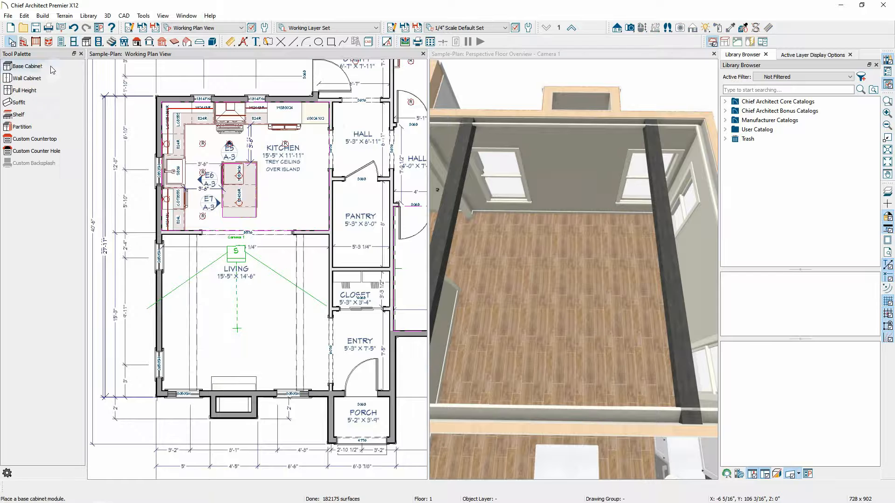
left_click(73, 43)
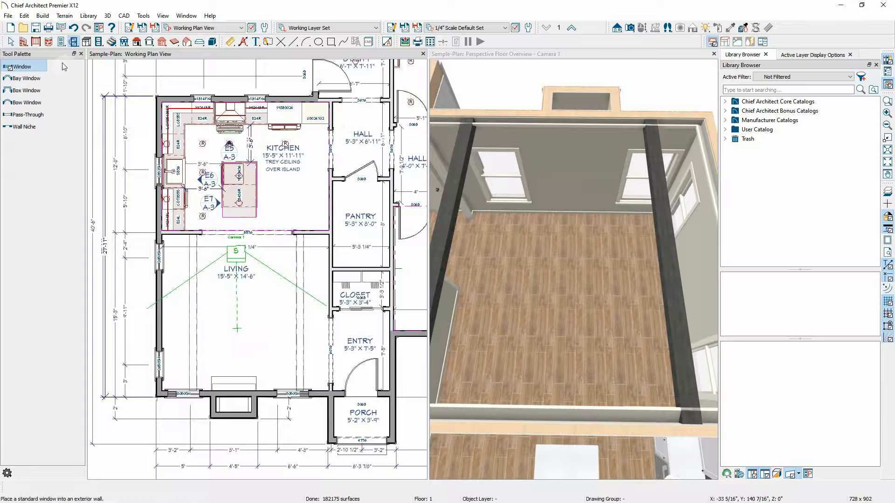
left_click(225, 391)
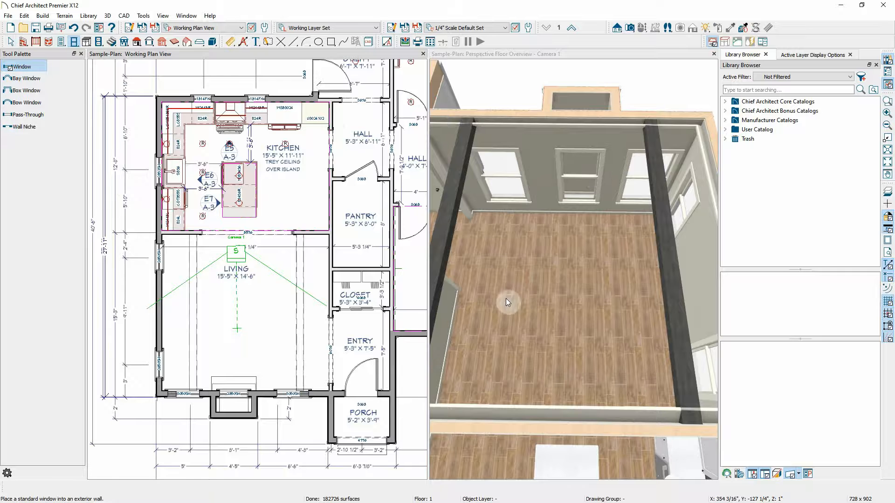
Open the specification of the new window at the chimney and set its window type to Fixed Glass.
left_click(579, 197)
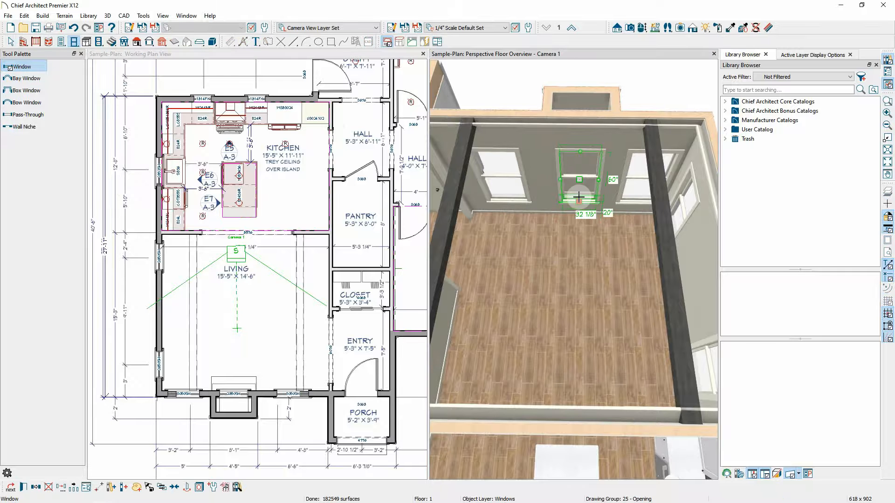
double_click(587, 199)
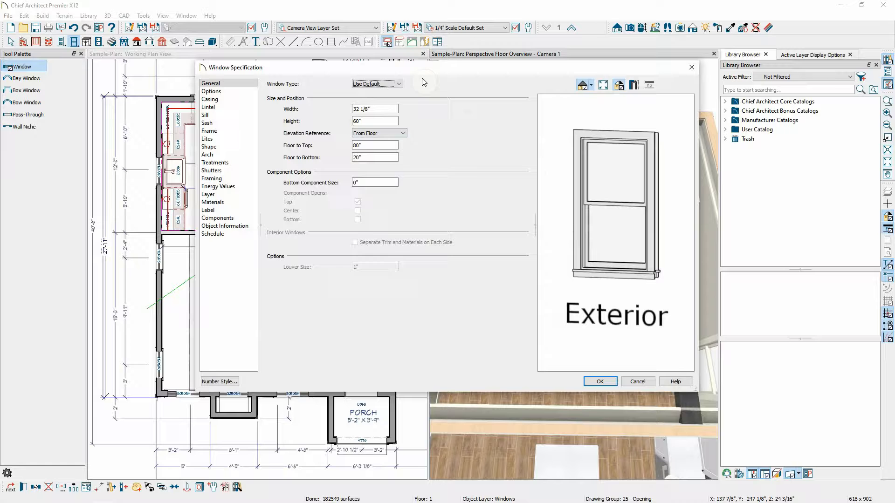
left_click(398, 84)
left_click(387, 101)
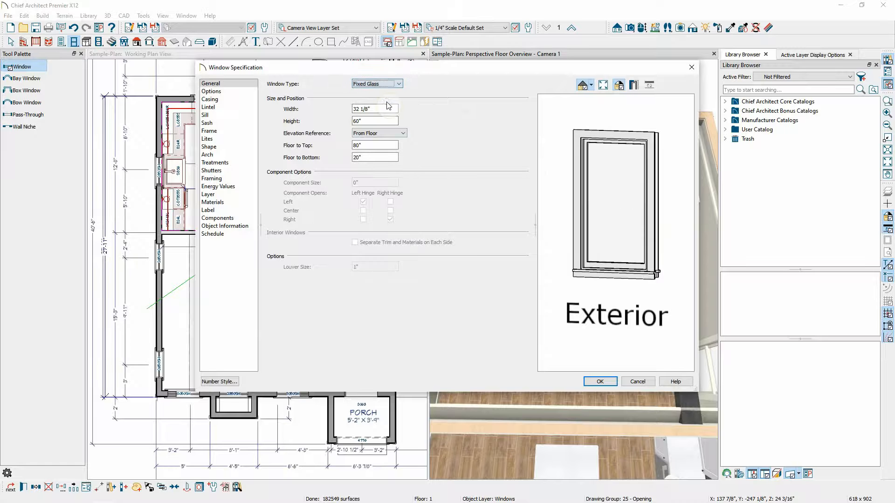
Turn off both the interior and exterior casing of the window.
left_click(221, 100)
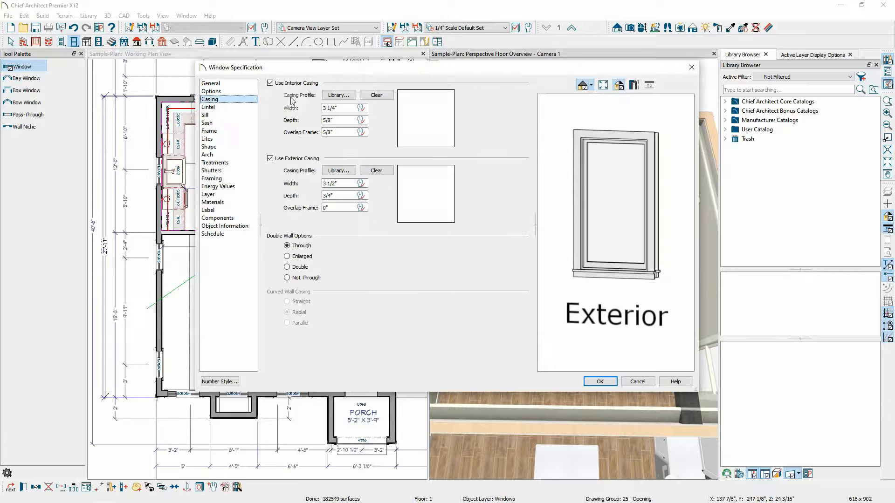
left_click(271, 83)
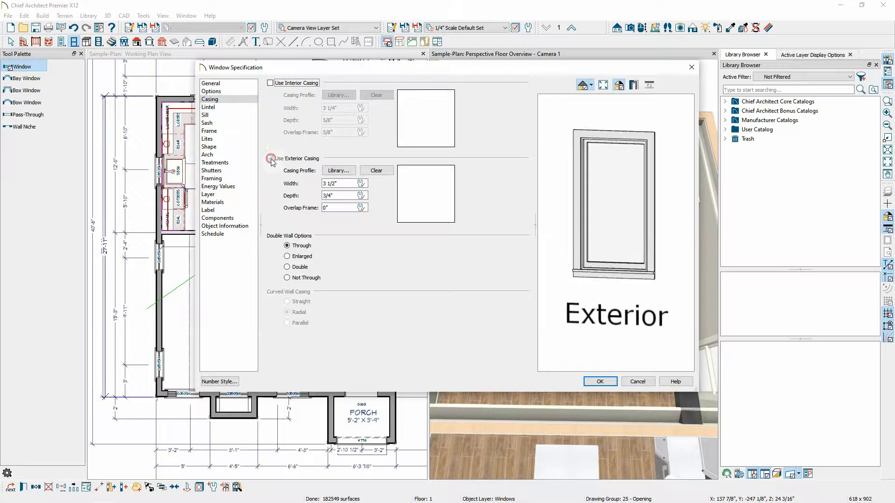
left_click(270, 158)
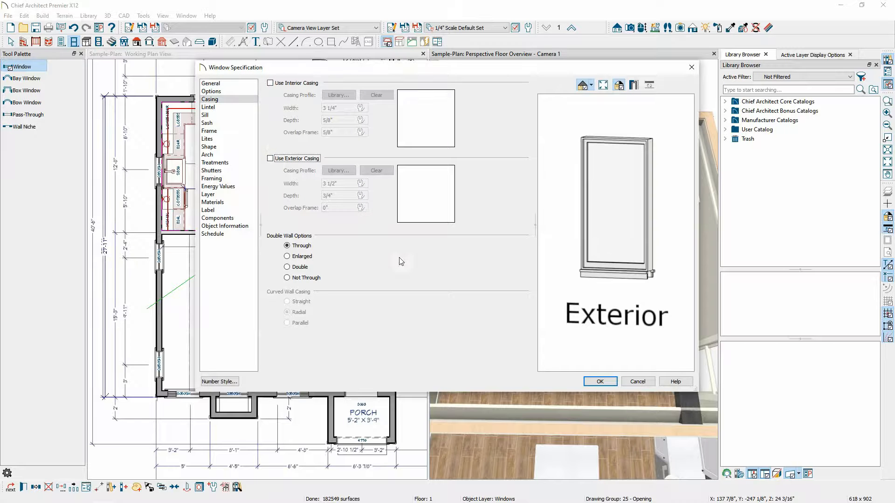
Turn off the window's interior and exterior sills and remove its sash.
left_click(209, 116)
left_click(271, 83)
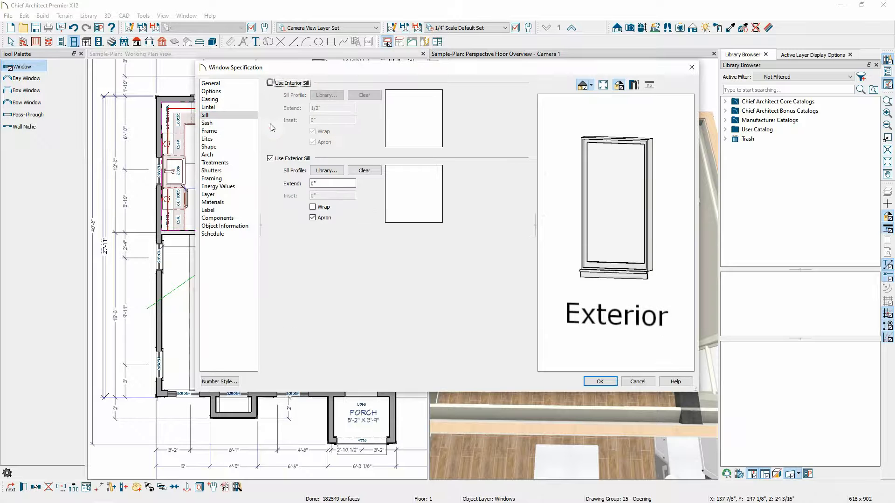
left_click(270, 158)
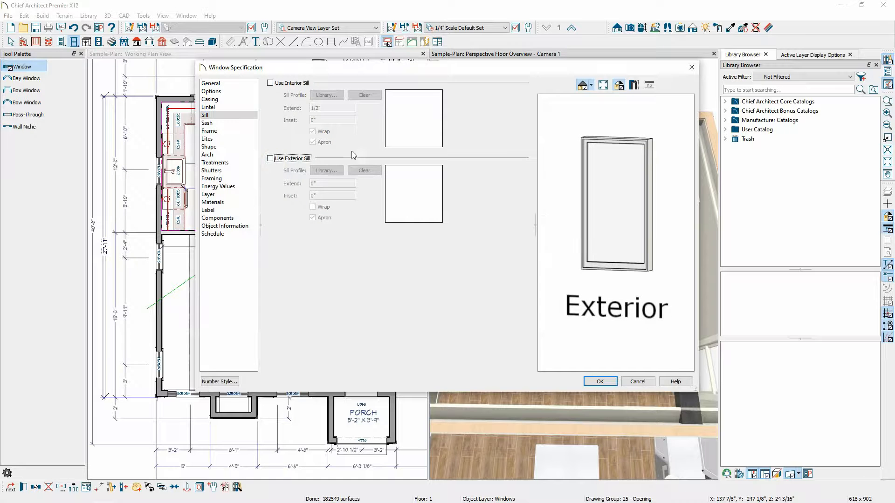
left_click(224, 123)
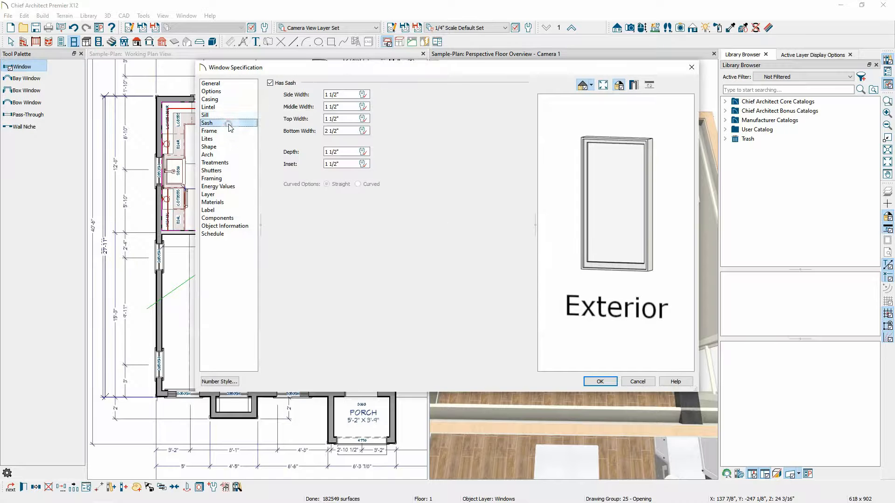
left_click(275, 83)
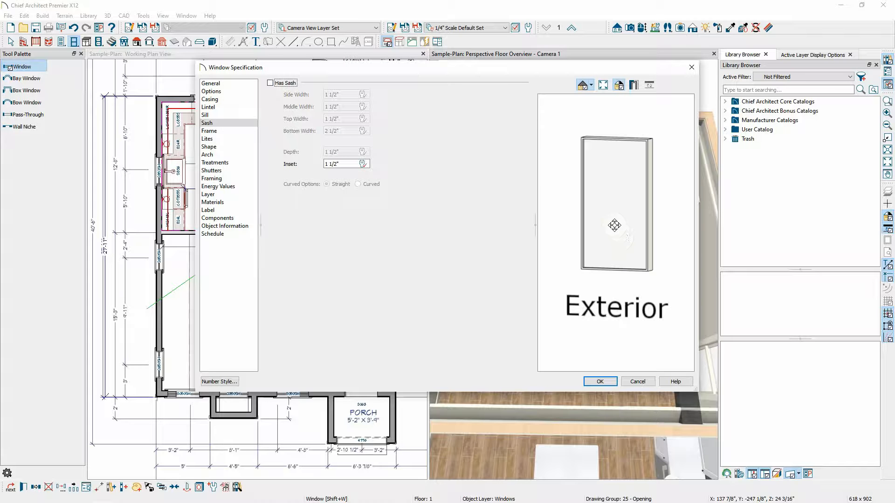
Search the library materials for "fire" and assign the Fire 5 material to the window's glass.
left_click(226, 204)
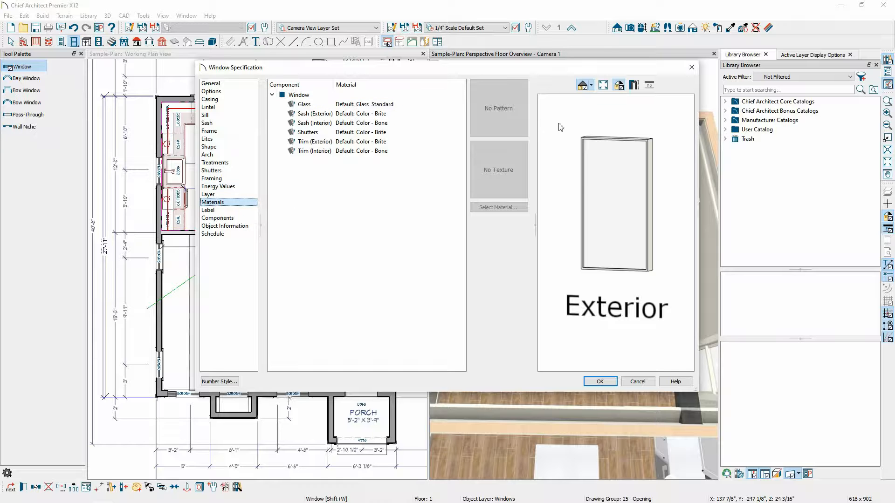
left_click(363, 104)
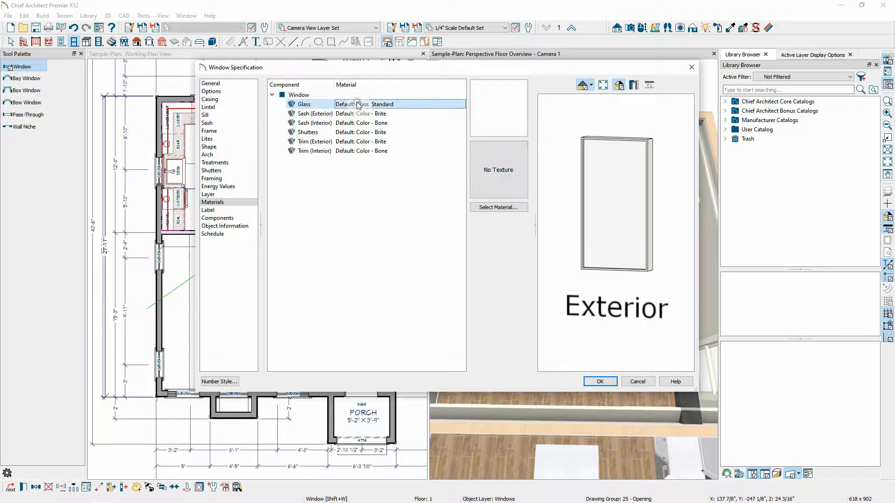
left_click(510, 211)
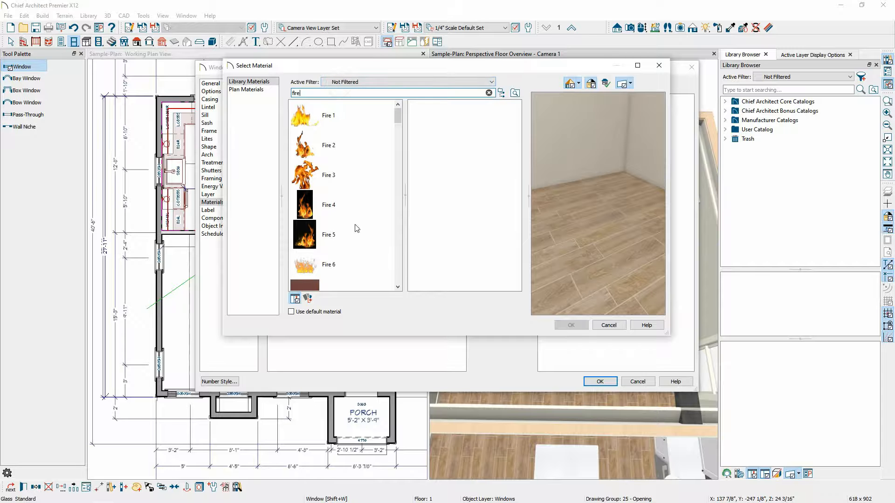
scroll(304, 232, "down", 3)
left_click(304, 232)
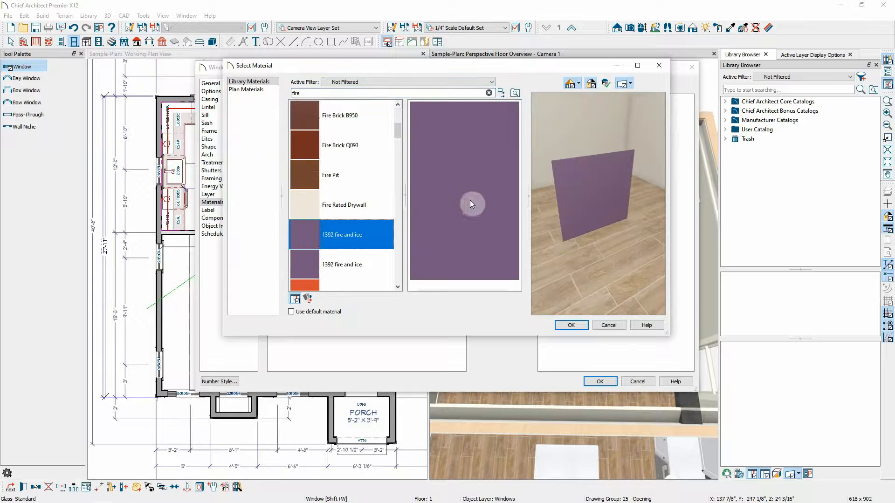
left_click_drag(400, 132, 400, 118)
left_click(315, 231)
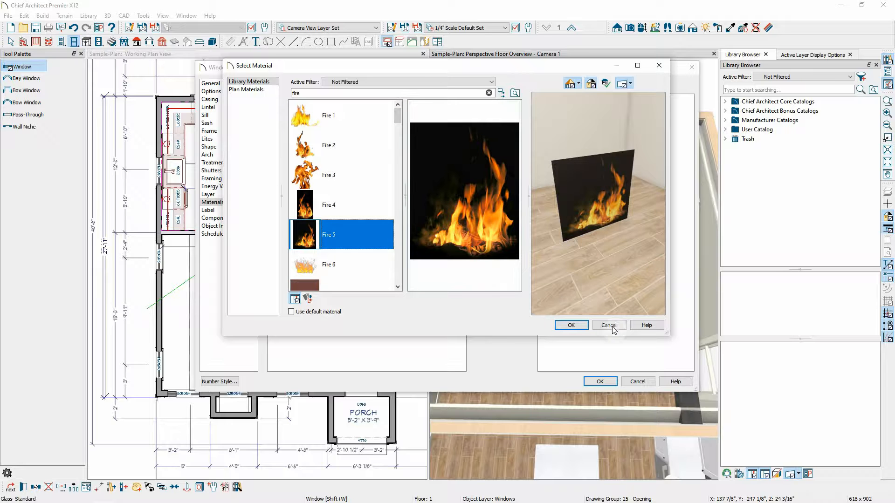
left_click(570, 325)
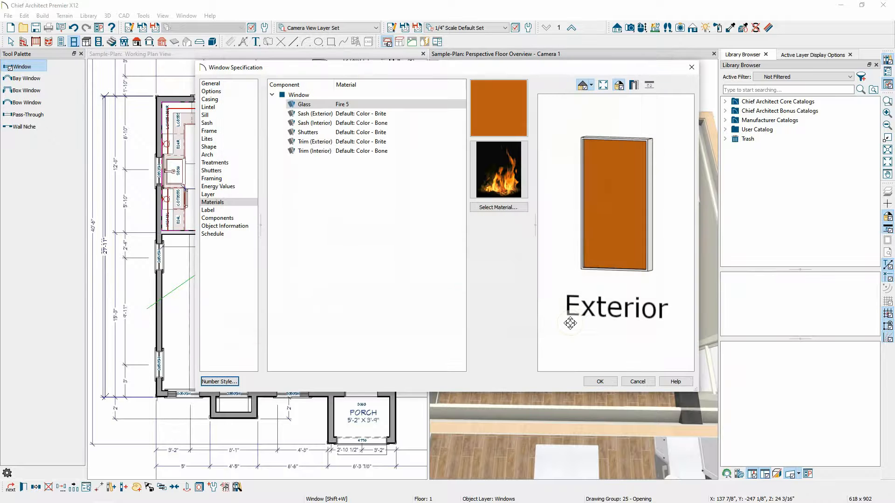
Check the interior side of the window in the preview and apply the window specification.
left_click_drag(643, 236, 618, 258)
left_click(619, 85)
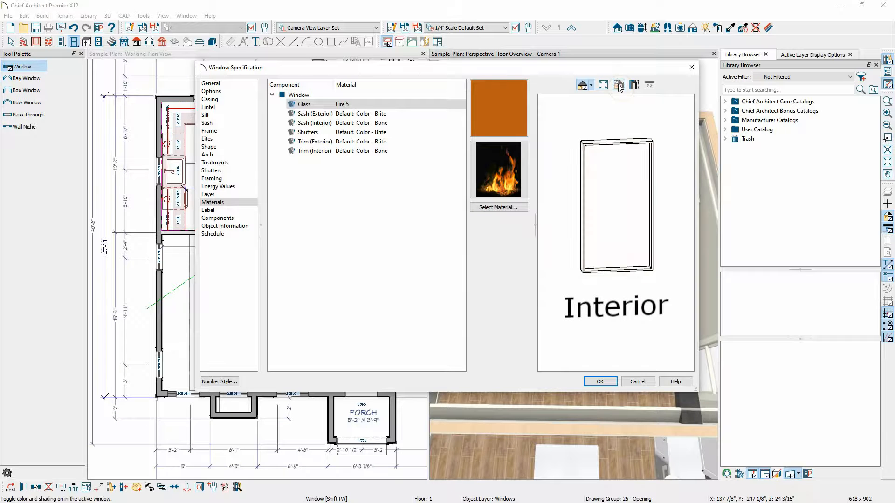
left_click(618, 85)
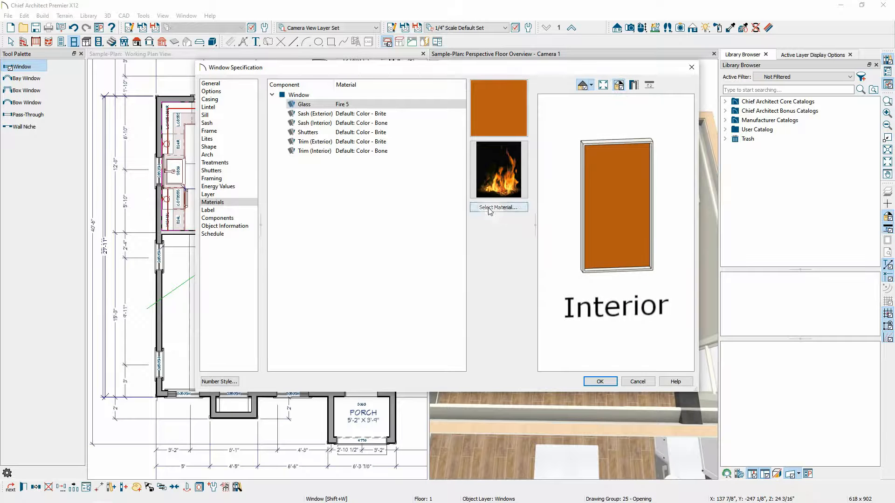
left_click(267, 105)
left_click(222, 86)
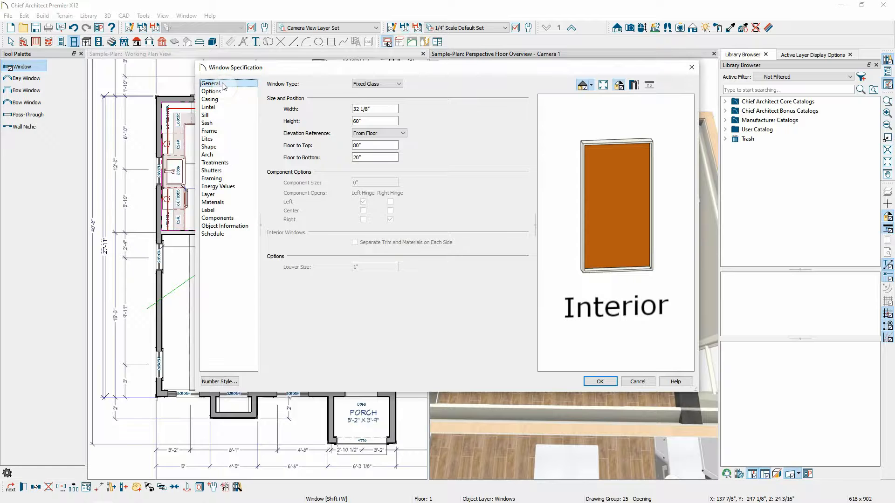
left_click(595, 381)
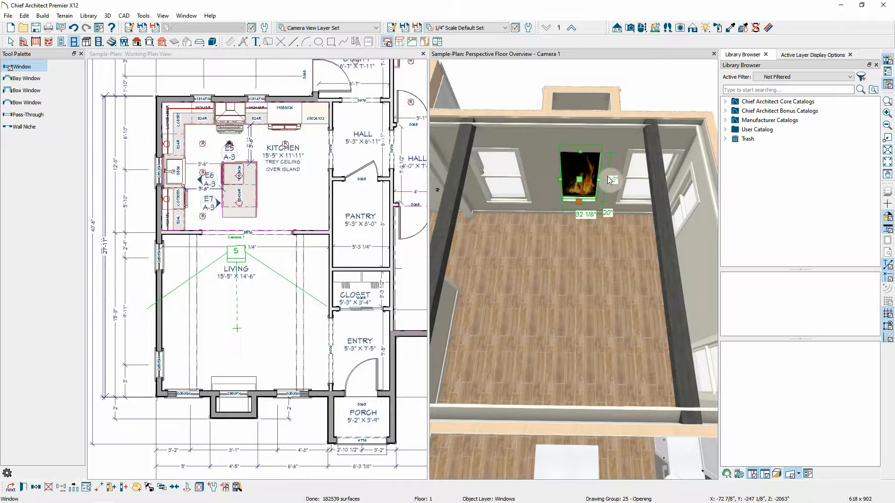
Resize the fire window in the 3D camera view to 36" wide and 24" high.
scroll(579, 182, "up", 5)
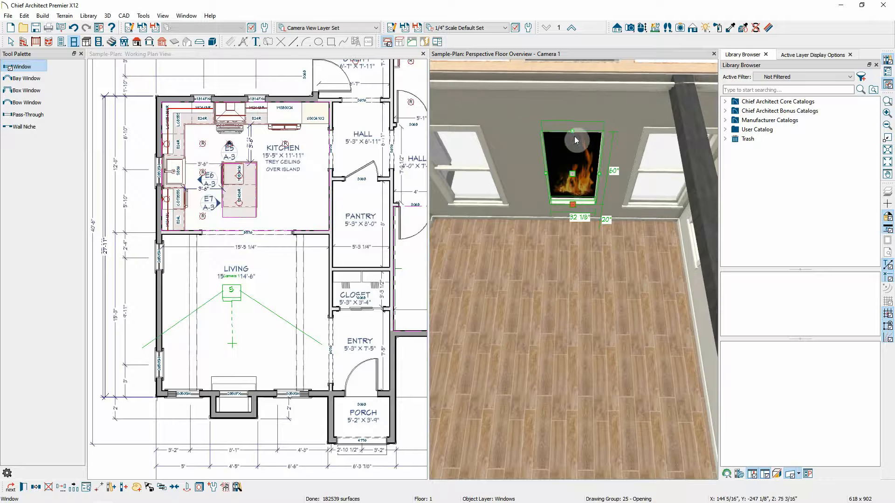
left_click_drag(572, 129, 575, 182)
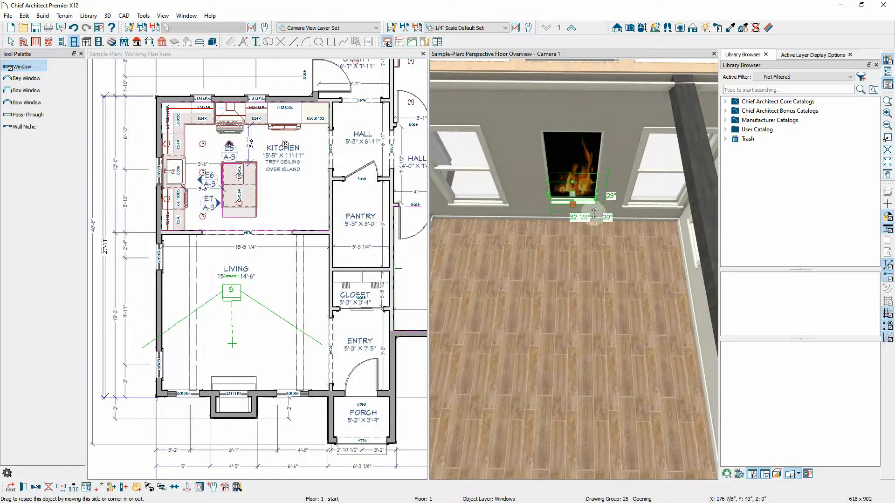
scroll(580, 198, "up", 5)
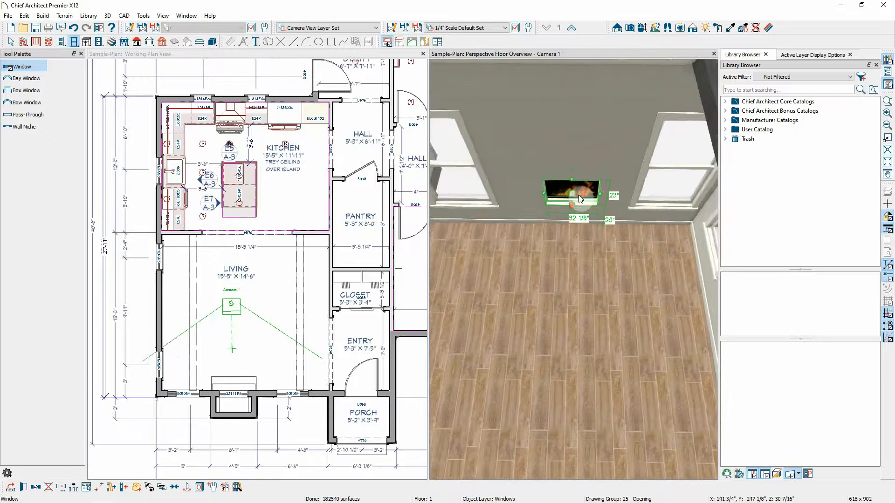
left_click_drag(534, 196, 526, 196)
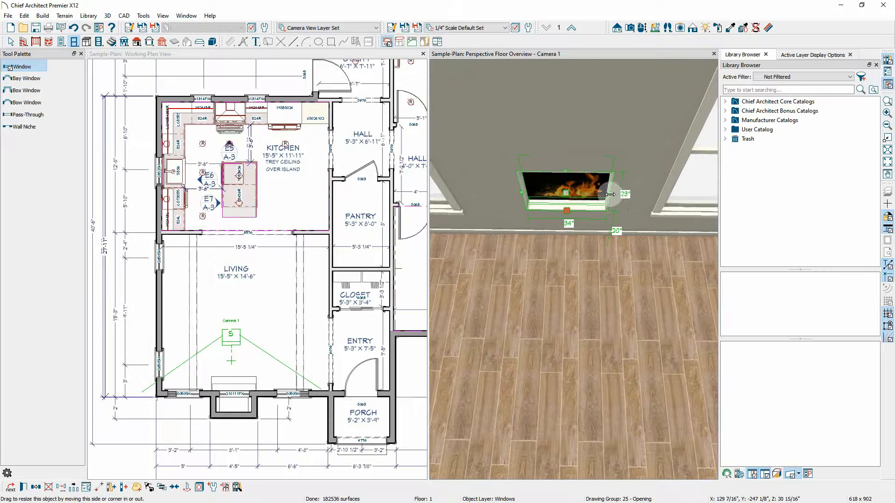
left_click_drag(610, 194, 614, 195)
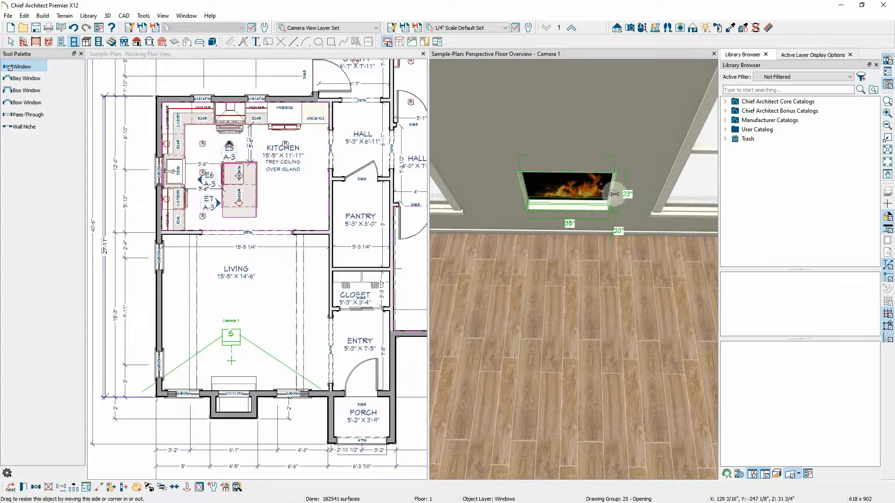
left_click_drag(614, 194, 618, 194)
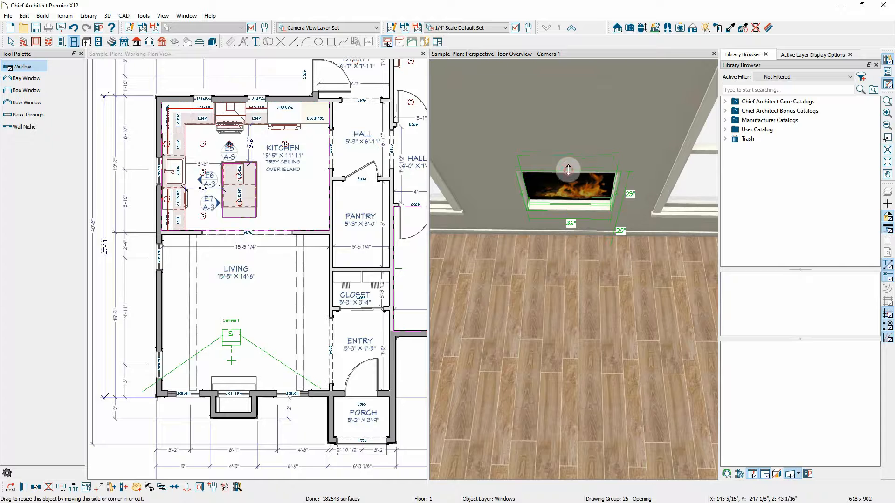
left_click_drag(567, 169, 569, 168)
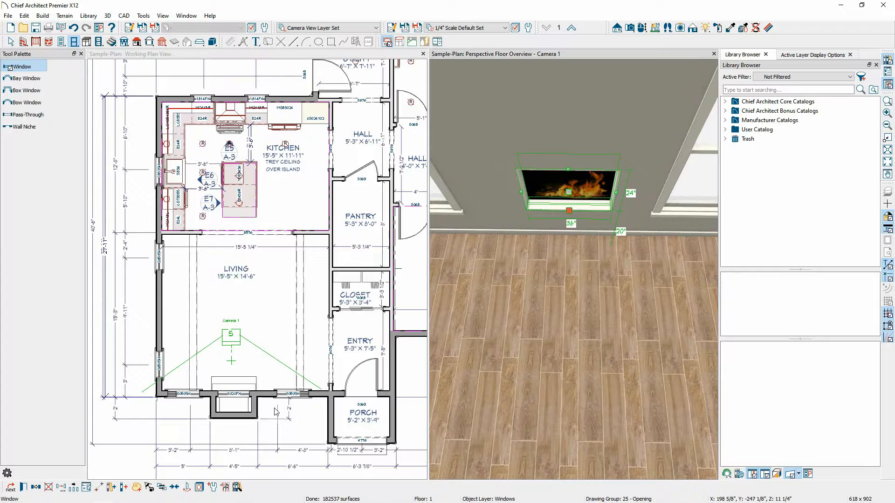
Center the fire window on the outer wall of the chimney bump-out in the plan view.
scroll(215, 432, "up", 6)
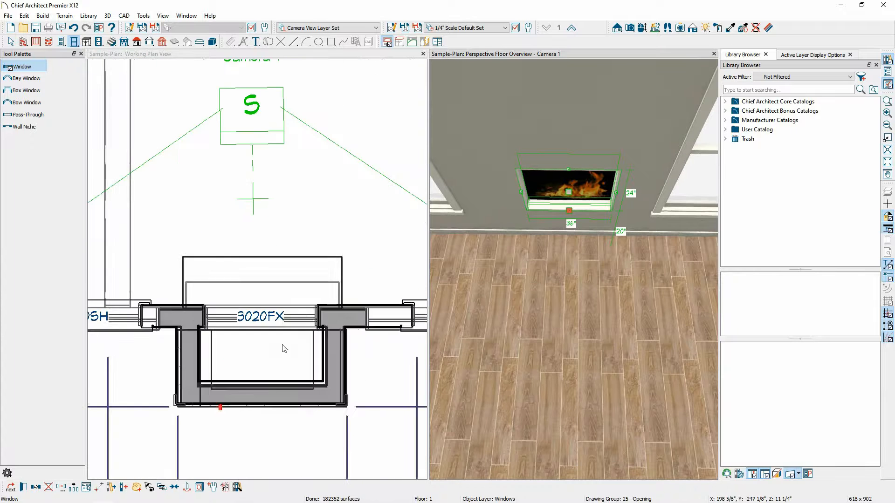
left_click(292, 318)
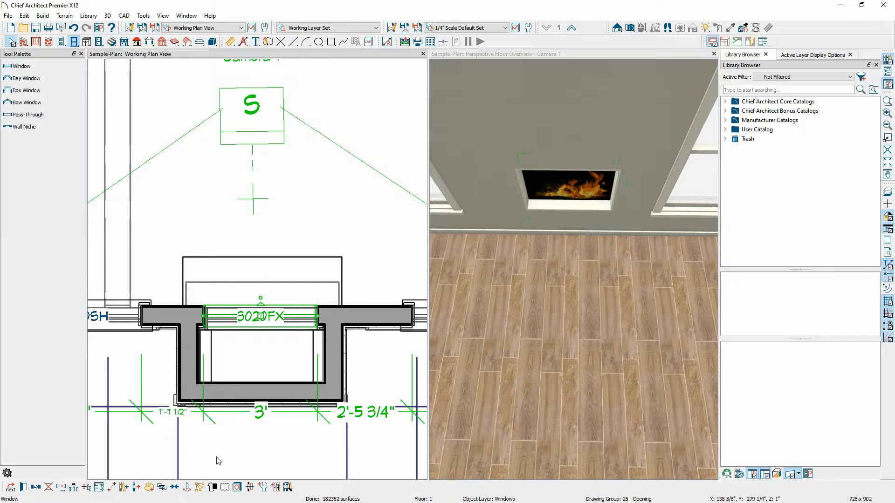
left_click(185, 488)
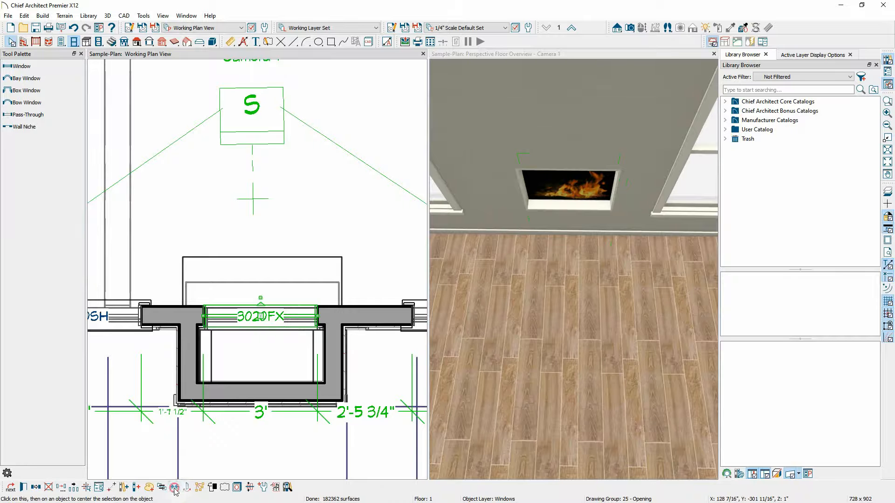
left_click(258, 378)
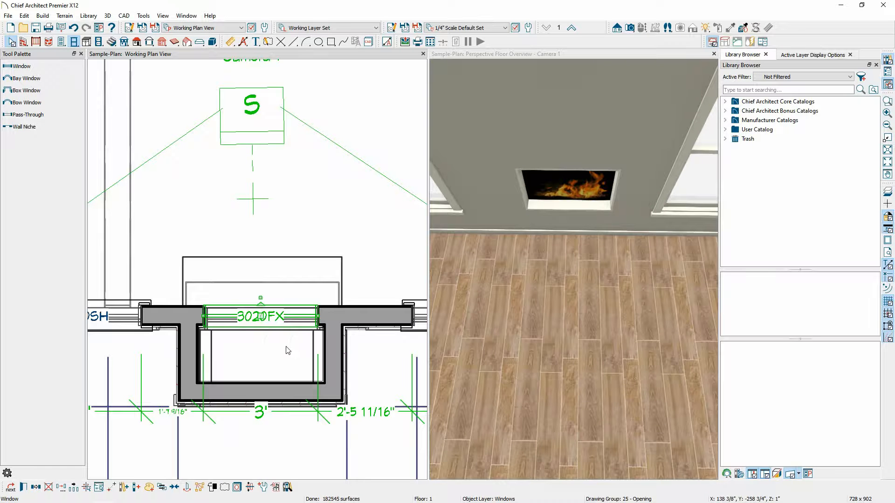
scroll(340, 313, "down", 2)
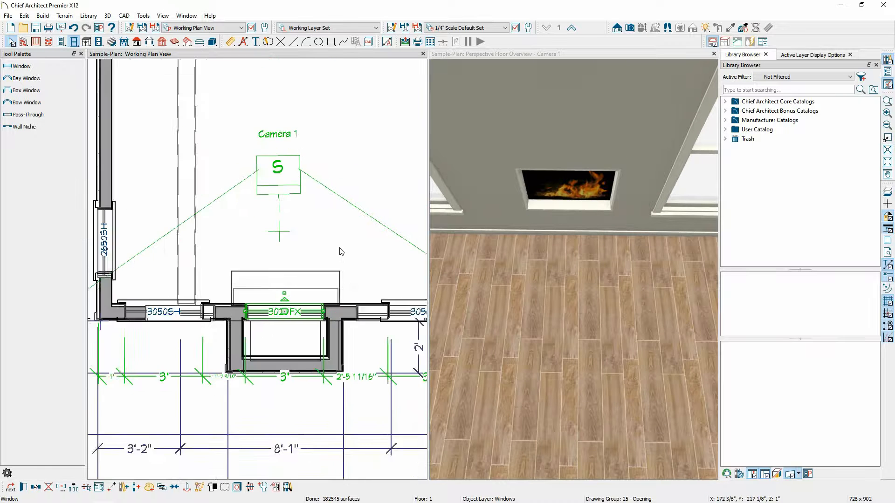
scroll(340, 248, "down", 1)
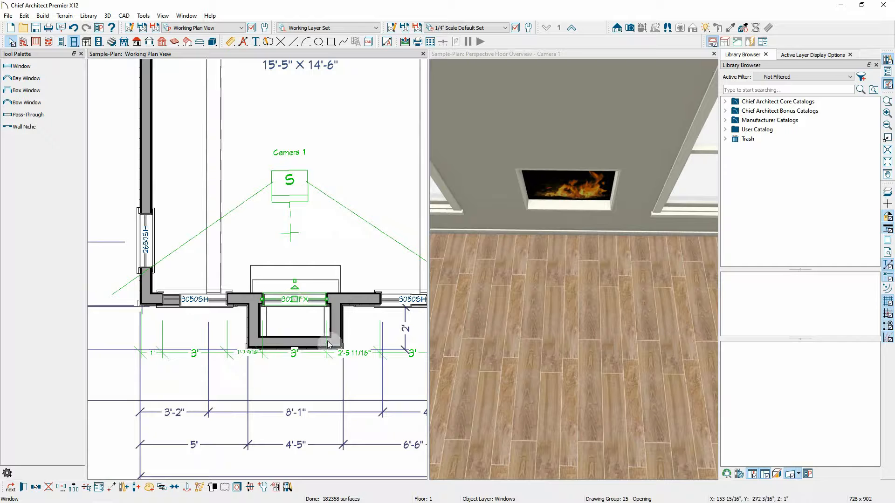
scroll(307, 308, "up", 3)
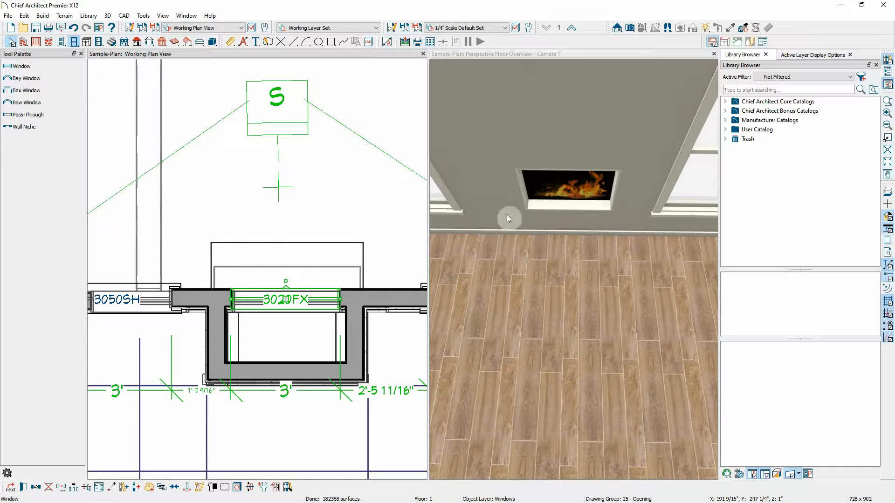
Exclude the fire window from the window schedule and suppress its plan label.
left_click(304, 418)
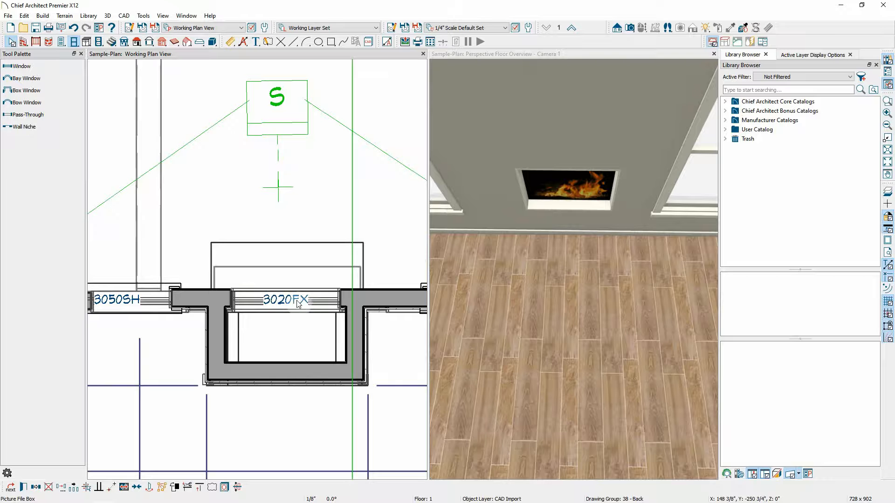
left_click(321, 305)
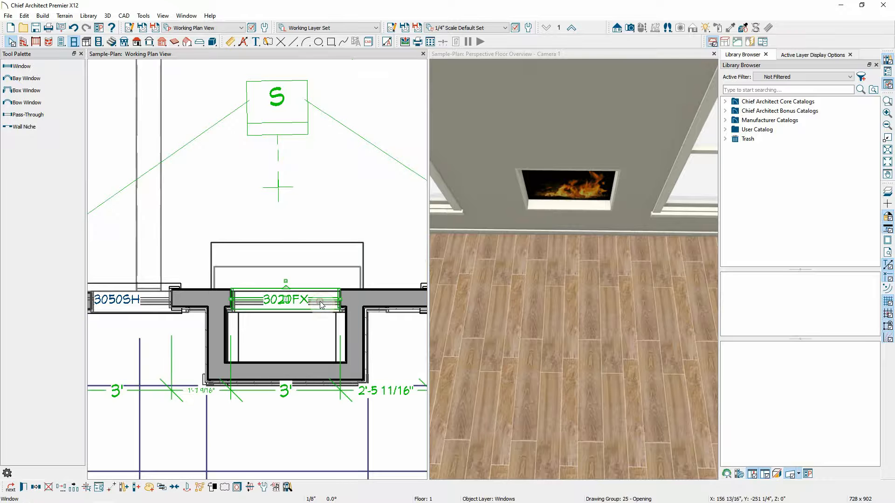
double_click(321, 305)
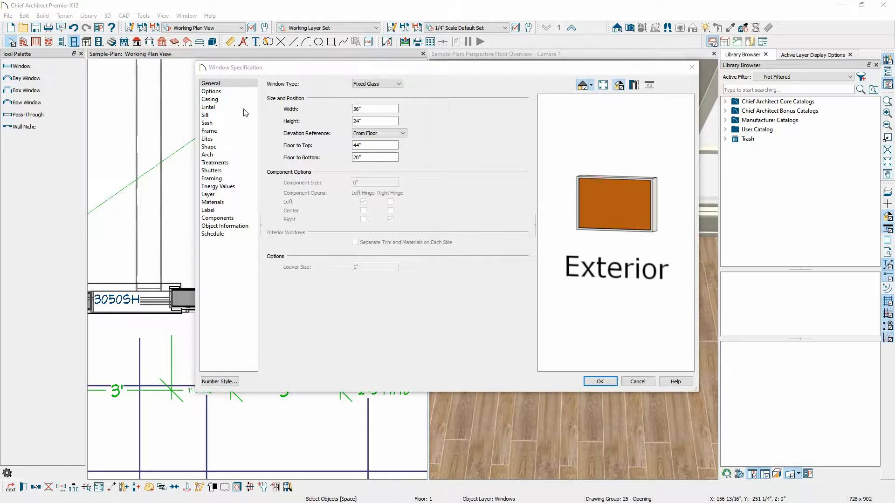
left_click(221, 234)
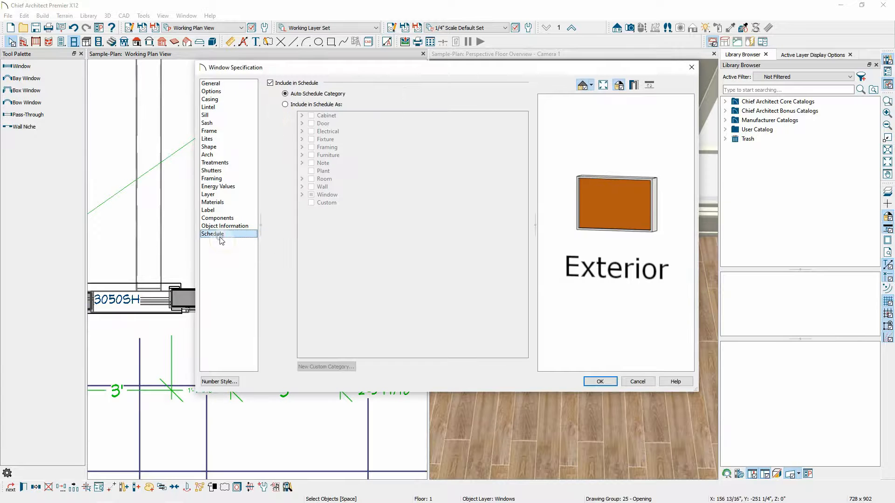
left_click(270, 84)
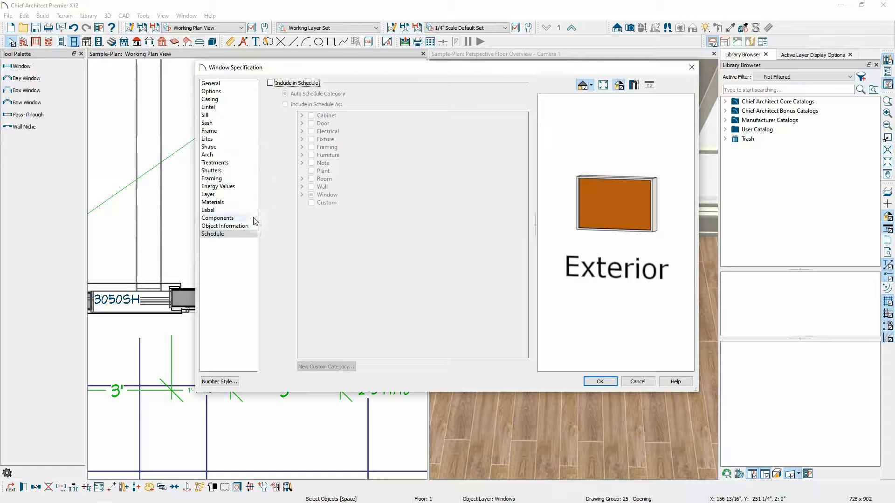
left_click(214, 210)
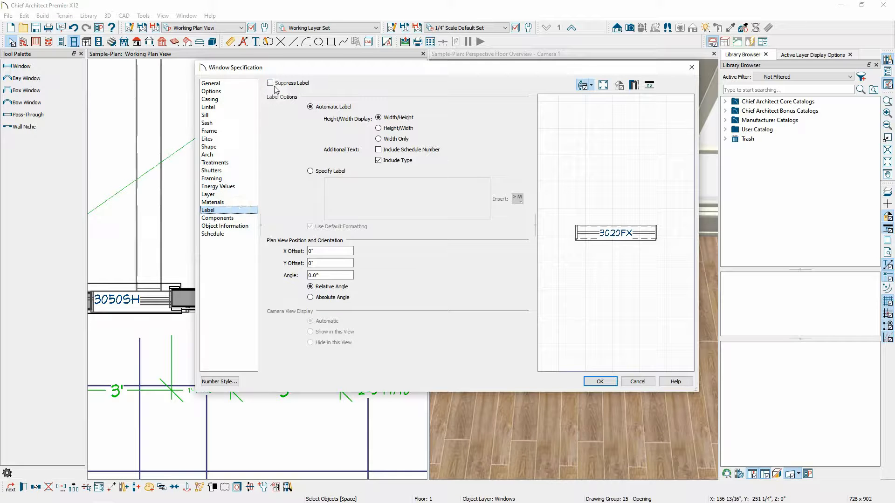
left_click(271, 84)
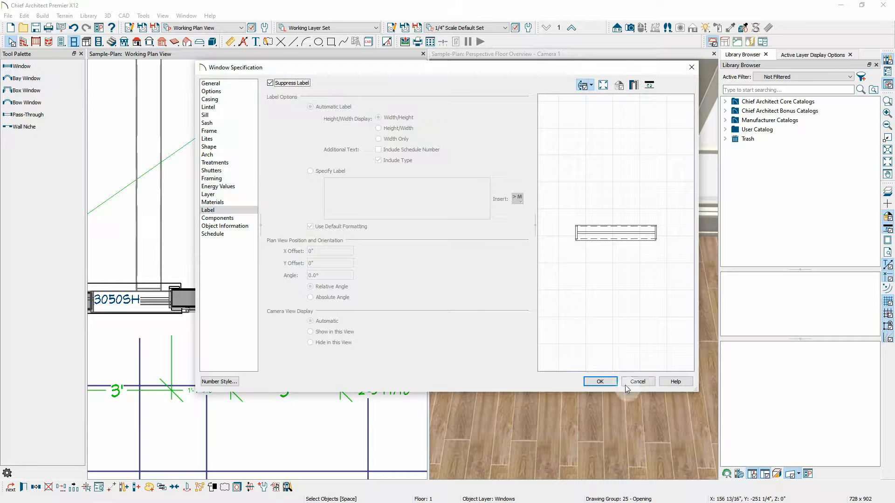
left_click(608, 383)
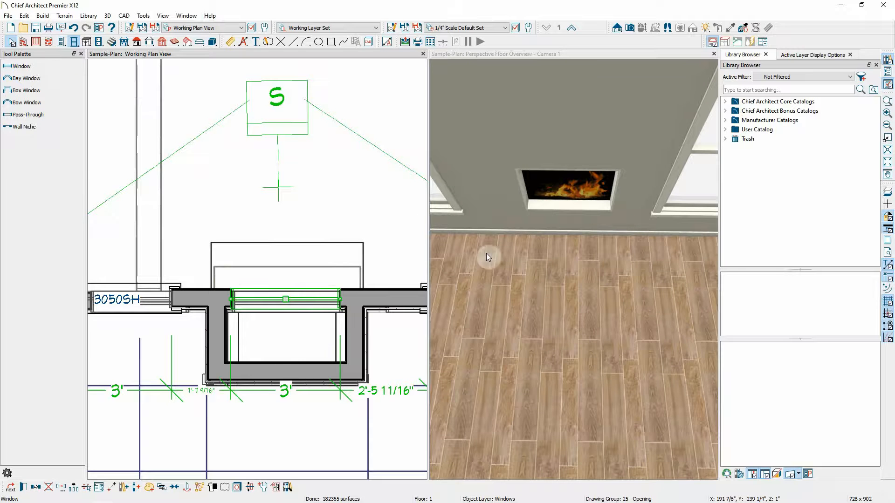
Place a shelf against the living room wall in front of the fire window as a mantel.
left_click_drag(561, 242, 630, 279)
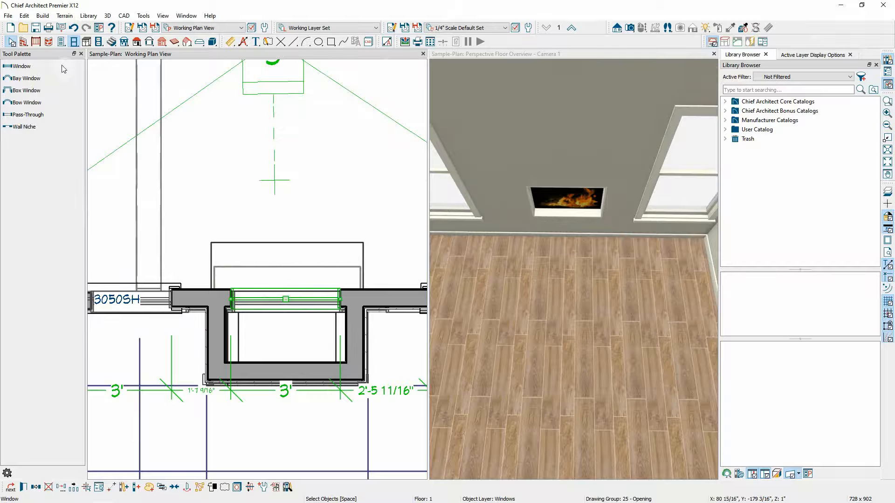
left_click(556, 148)
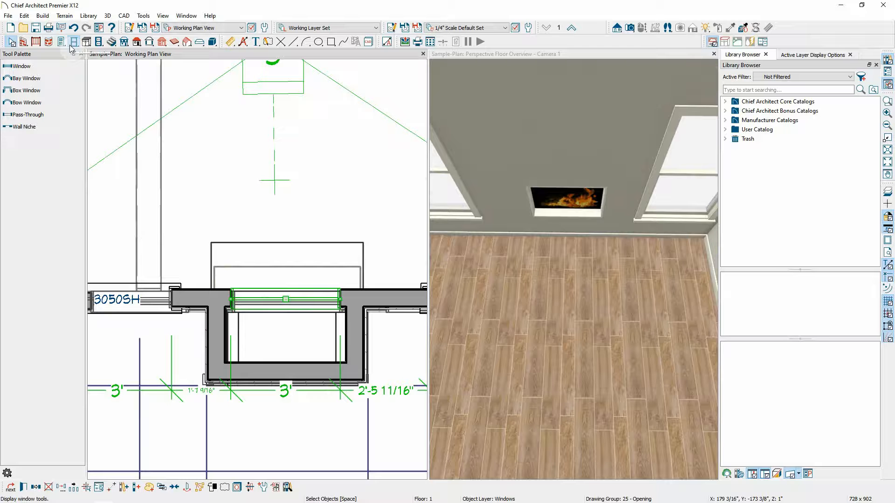
left_click(86, 41)
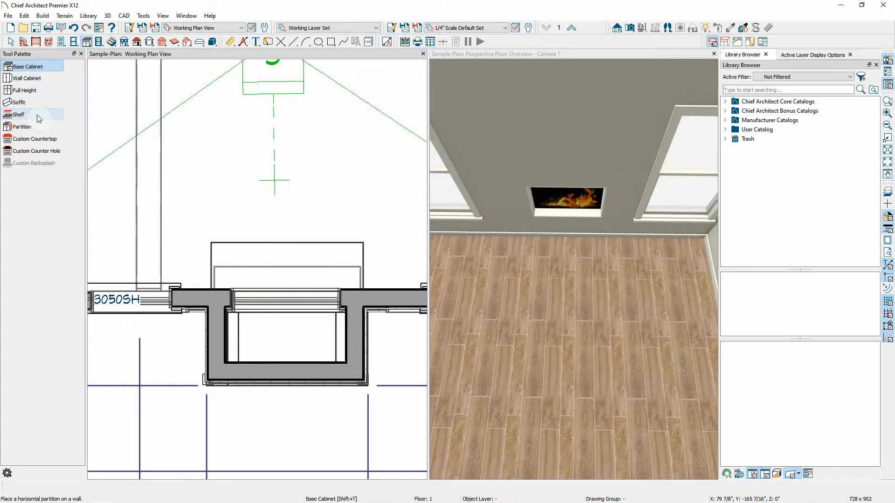
left_click(38, 115)
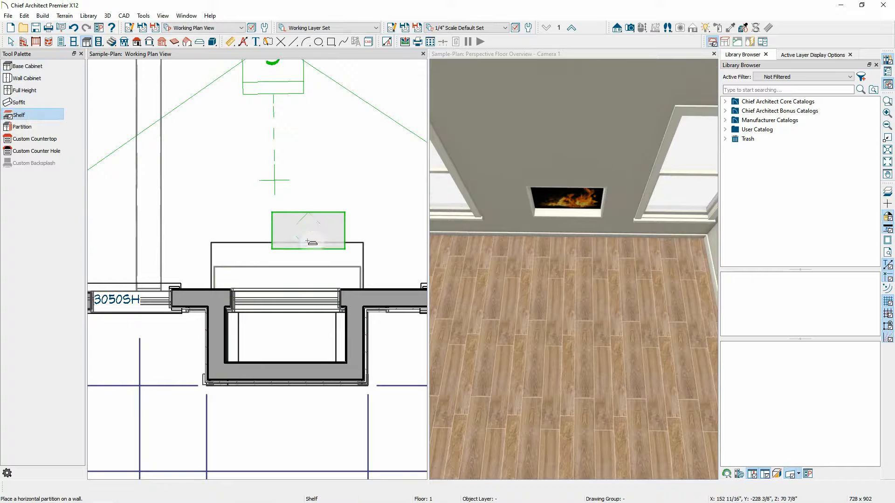
left_click(330, 266)
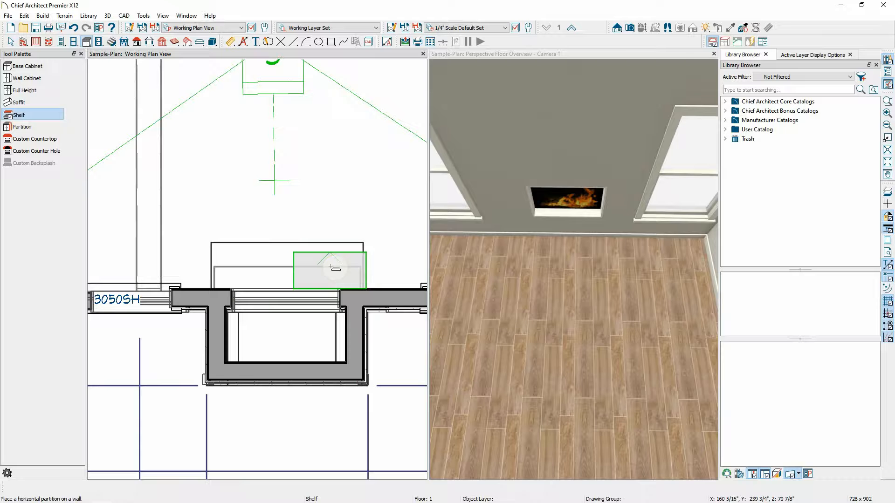
key("space")
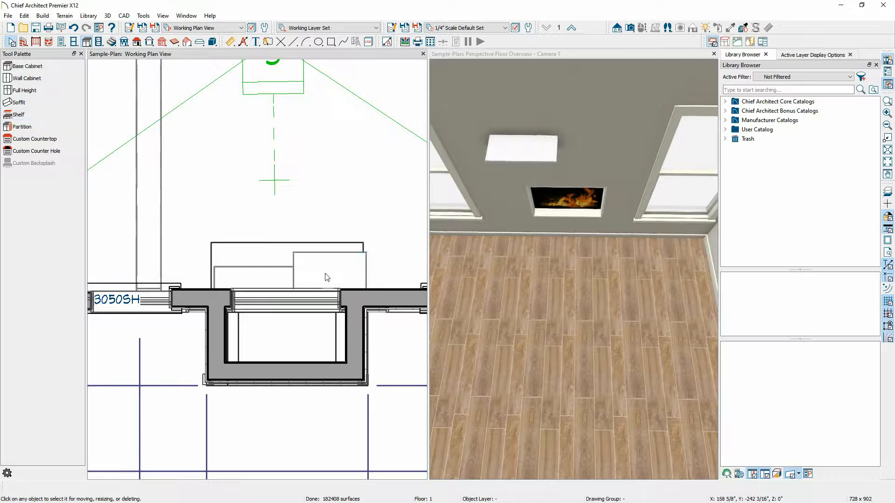
Stretch the mantel shelf to about 51" wide and 8" deep, and center it on the chimney bump-out.
left_click(318, 269)
left_click_drag(293, 273, 208, 290)
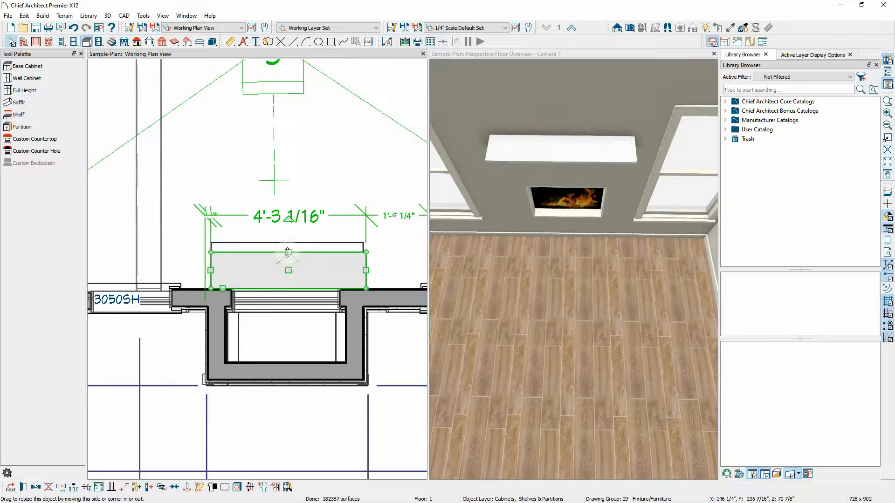
left_click_drag(287, 252, 288, 265)
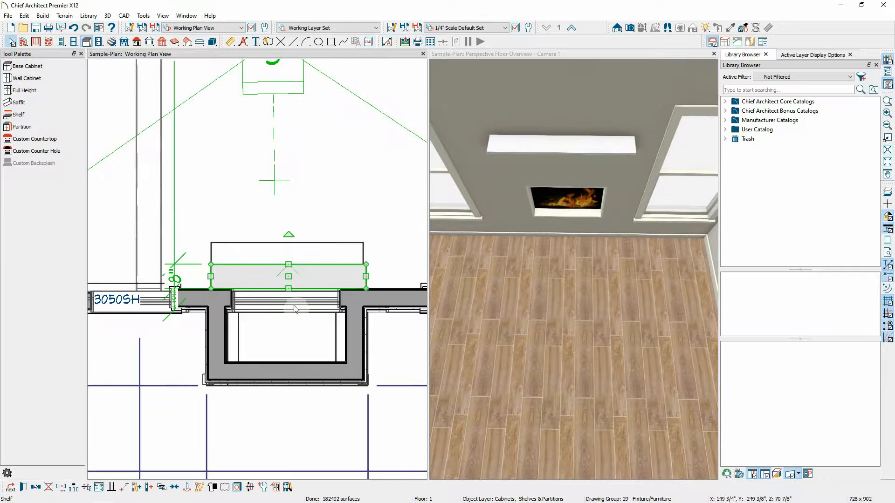
left_click(174, 487)
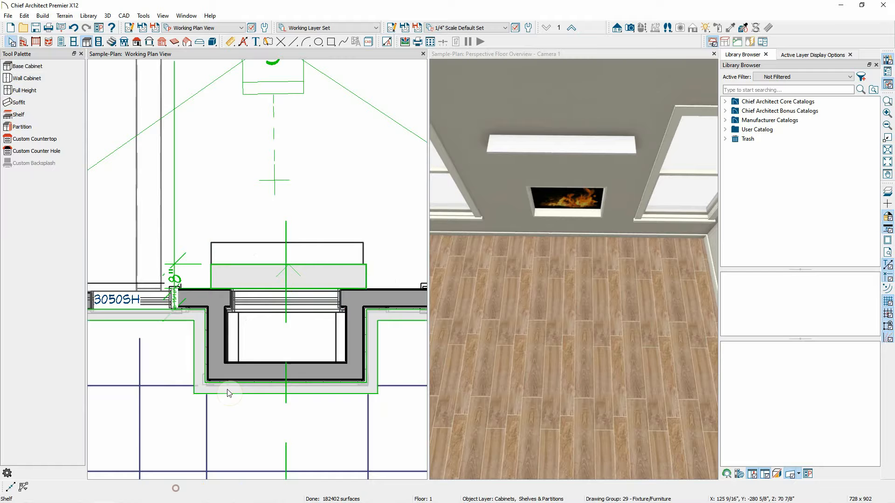
left_click(276, 332)
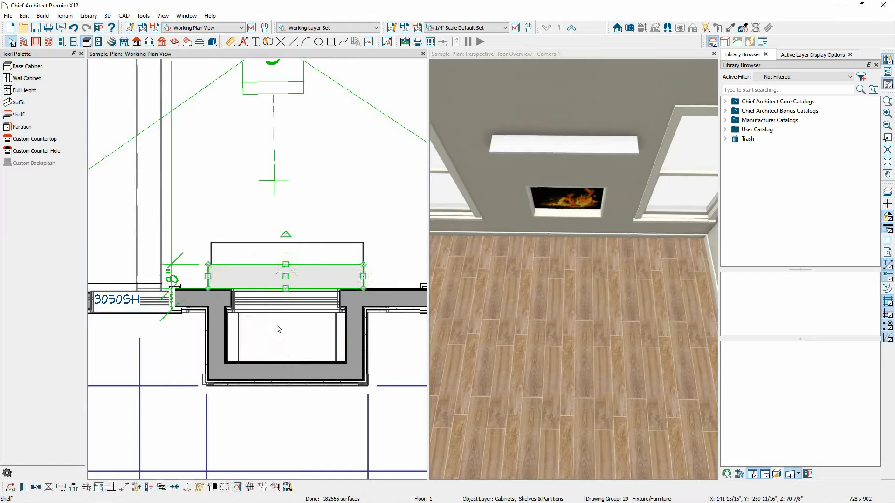
Set the mantel shelf's height to 8" and its width to 52" in its specification.
double_click(318, 279)
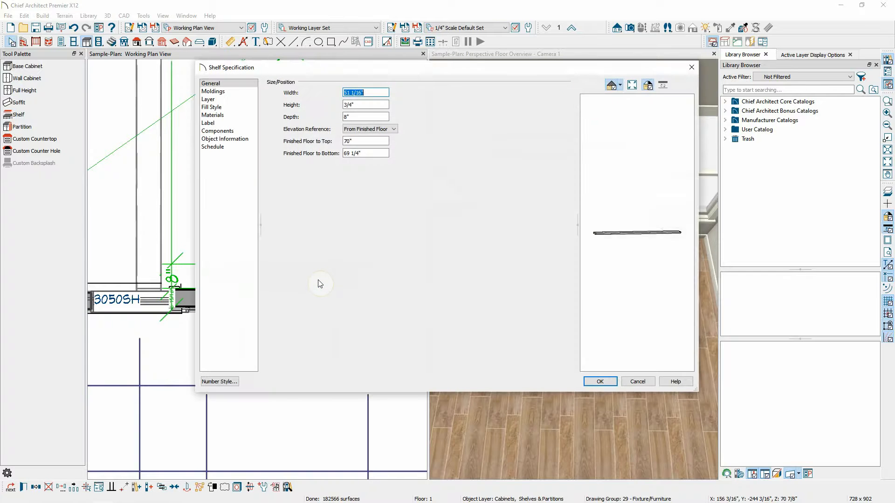
left_click(369, 116)
double_click(367, 104)
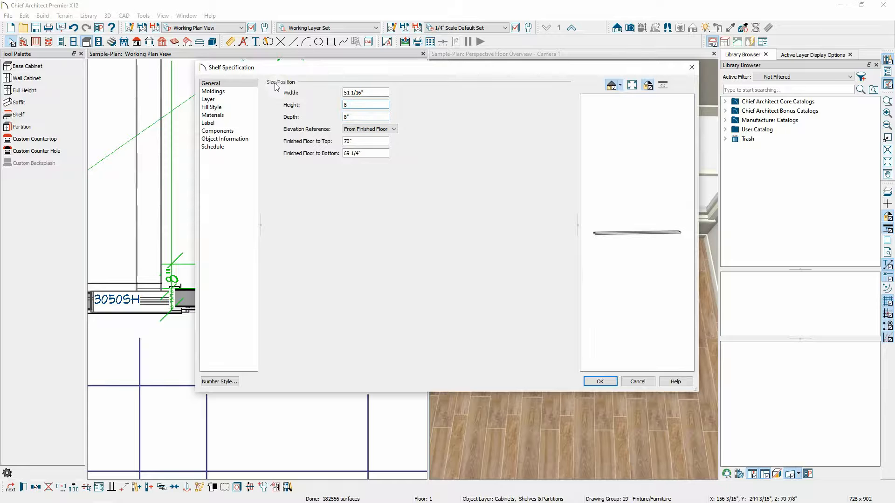
type("8")
double_click(368, 92)
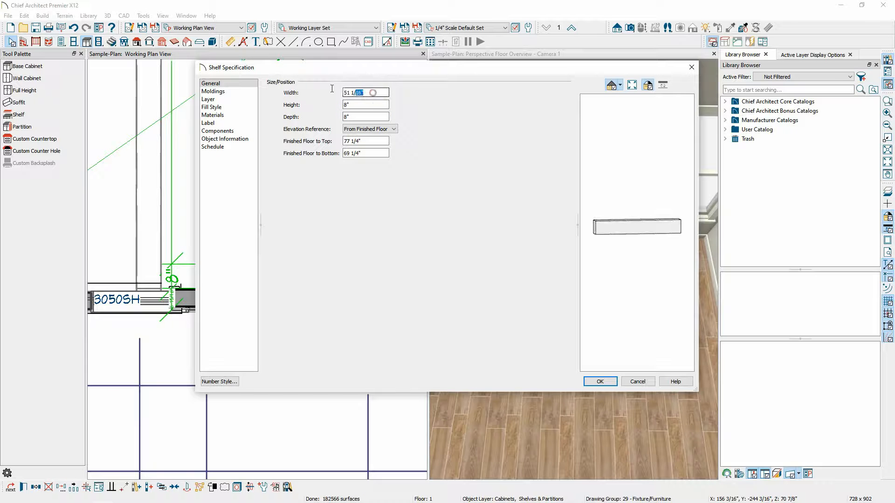
left_click_drag(331, 89, 252, 59)
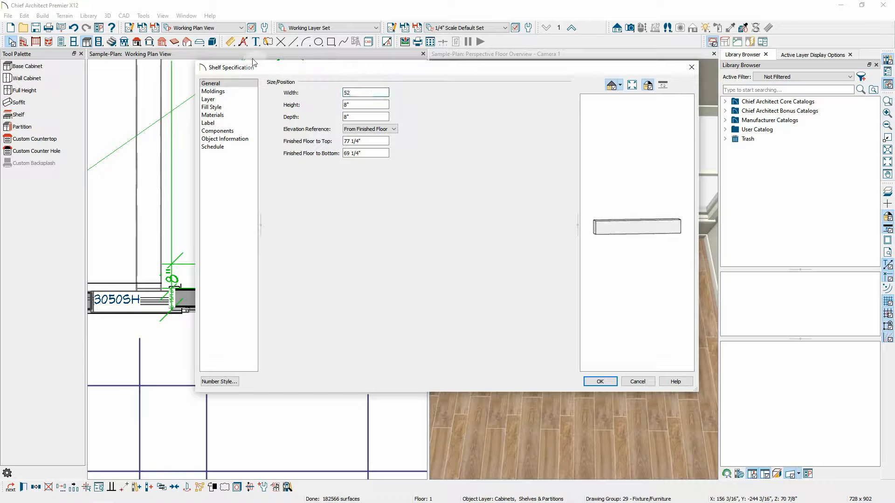
type("52")
key("Tab")
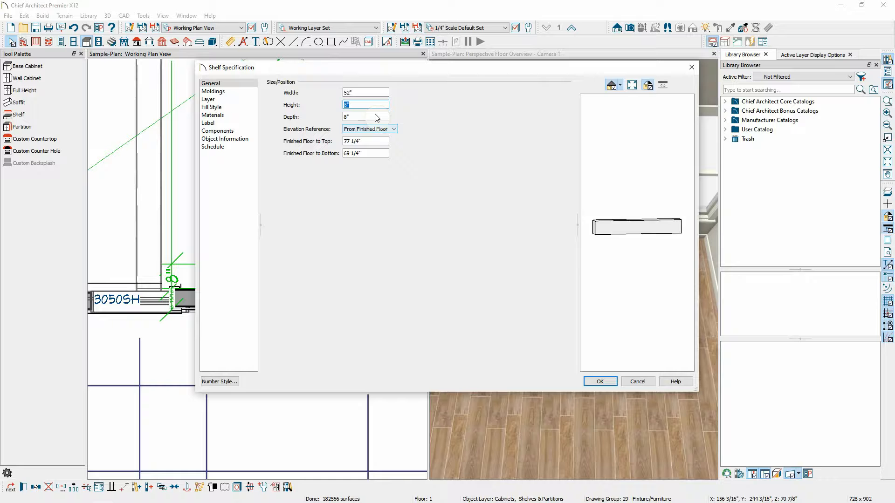
Set the mantel shelf's bottom 46" above the finished floor, reduce its height to 6" and apply the specification.
left_click(376, 140)
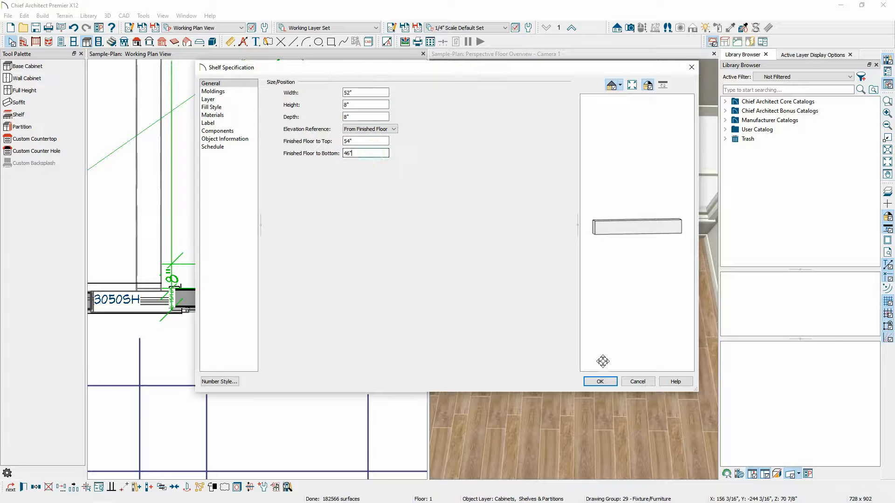
double_click(360, 104)
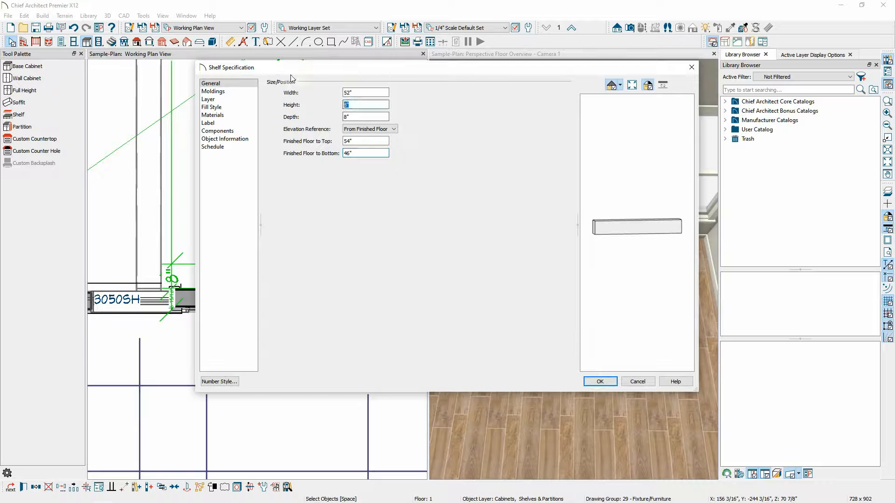
type("6")
key("Tab")
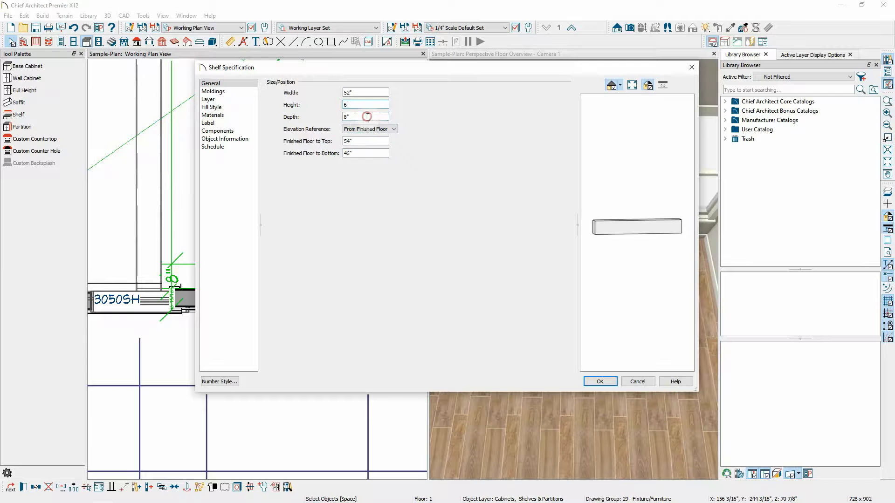
left_click(601, 381)
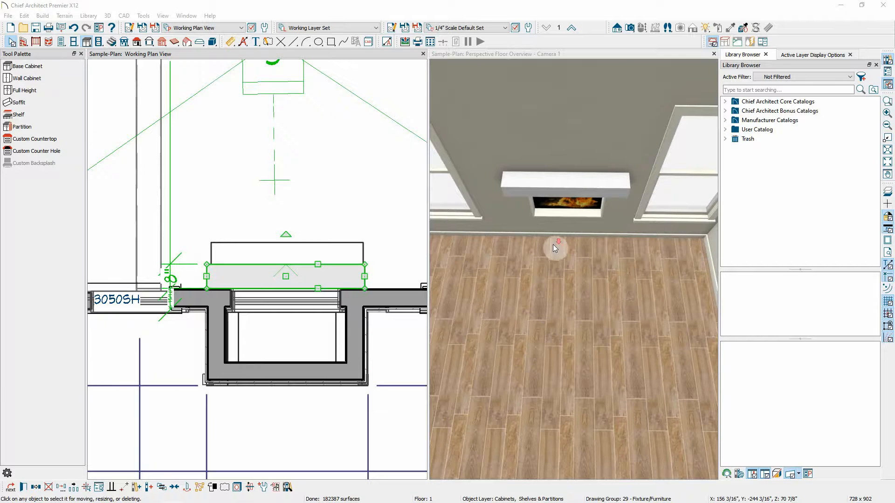
scroll(587, 221, "down", 5)
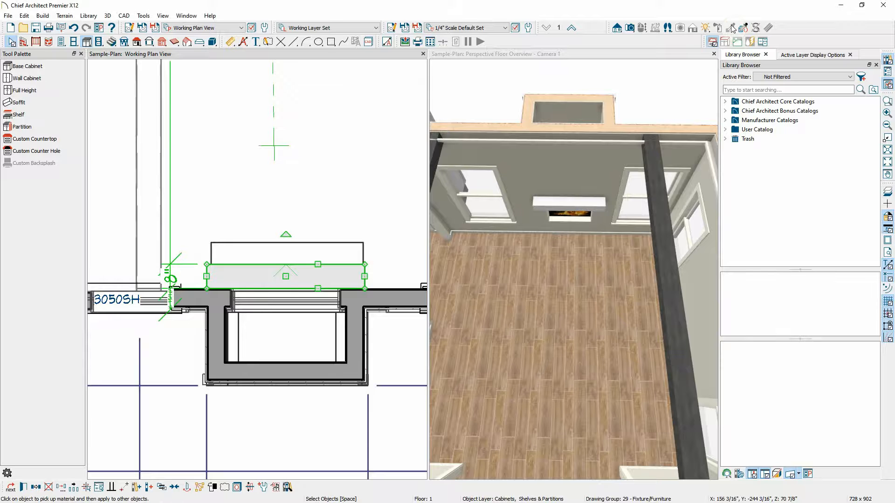
Copy the weathered oak material from the dark ceiling beam onto the fireplace mantel shelf.
left_click(634, 52)
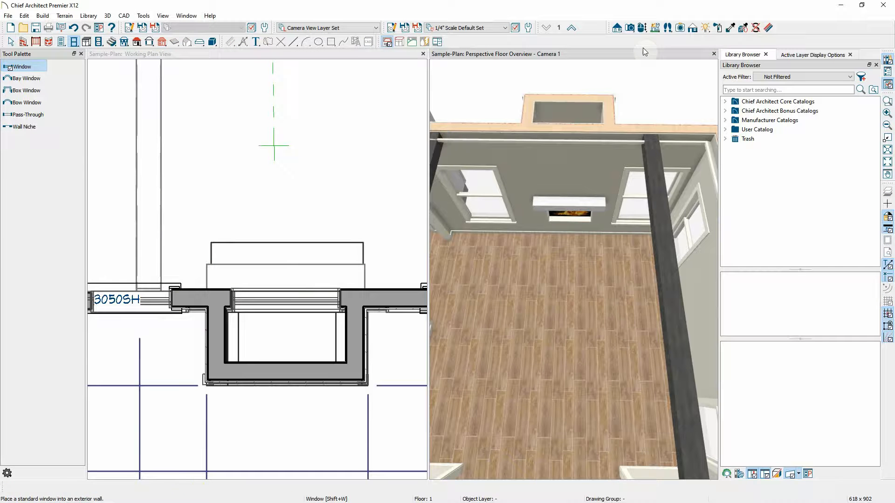
left_click(730, 27)
left_click(660, 188)
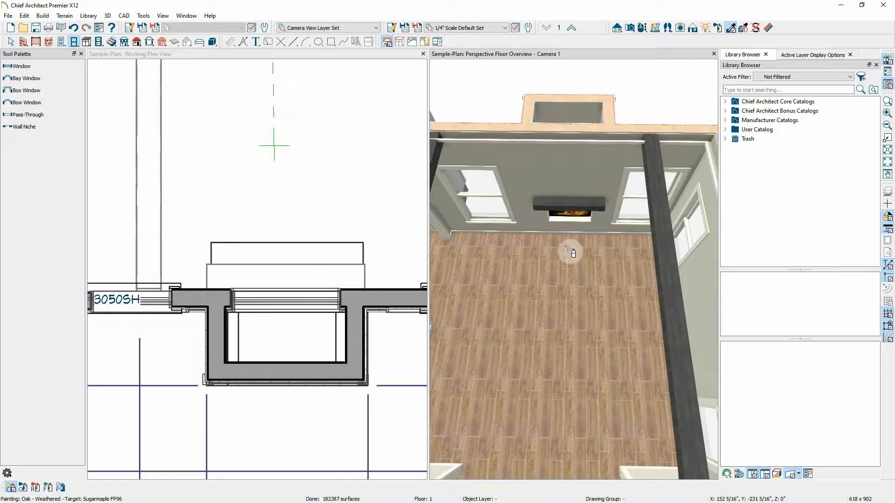
scroll(573, 222, "up", 5)
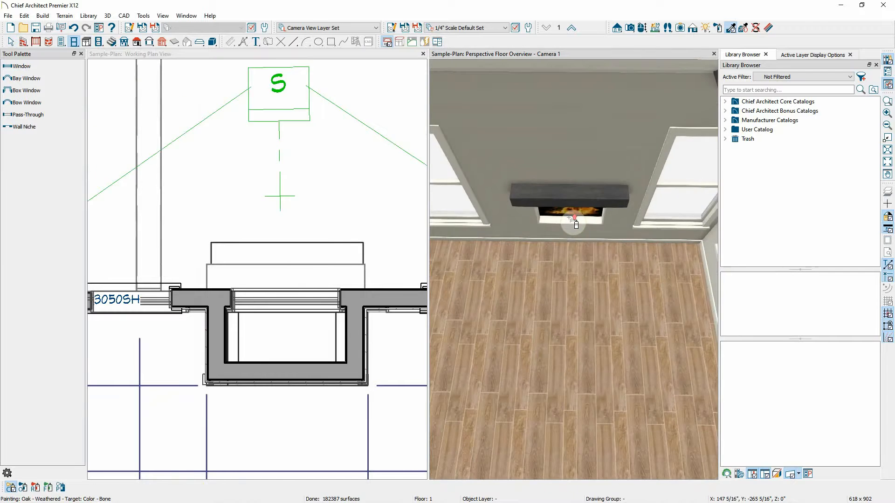
scroll(573, 222, "up", 4)
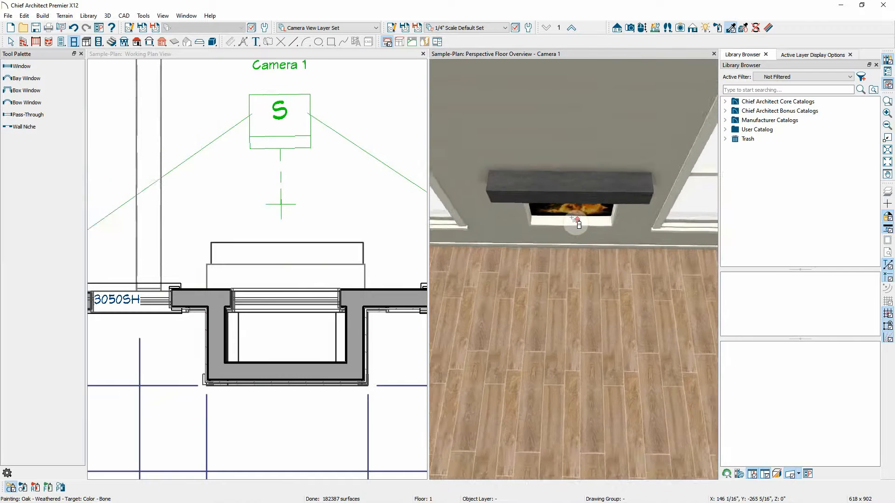
scroll(577, 222, "down", 5)
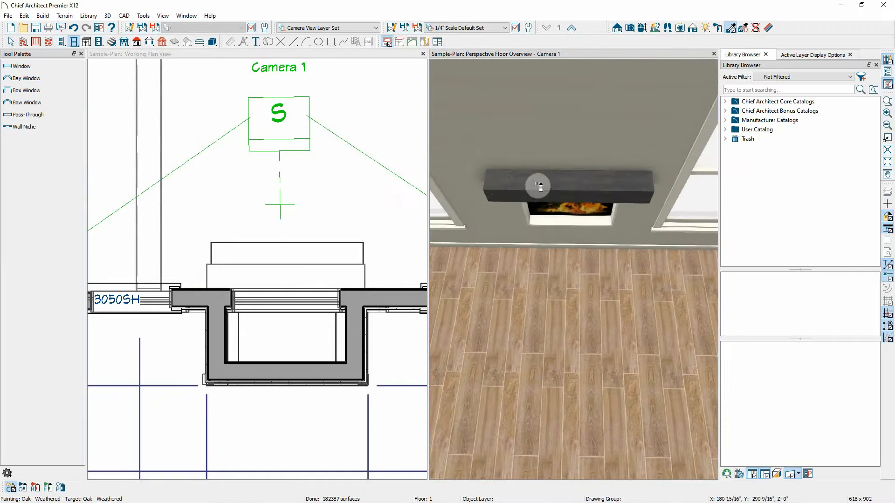
scroll(479, 196, "down", 4)
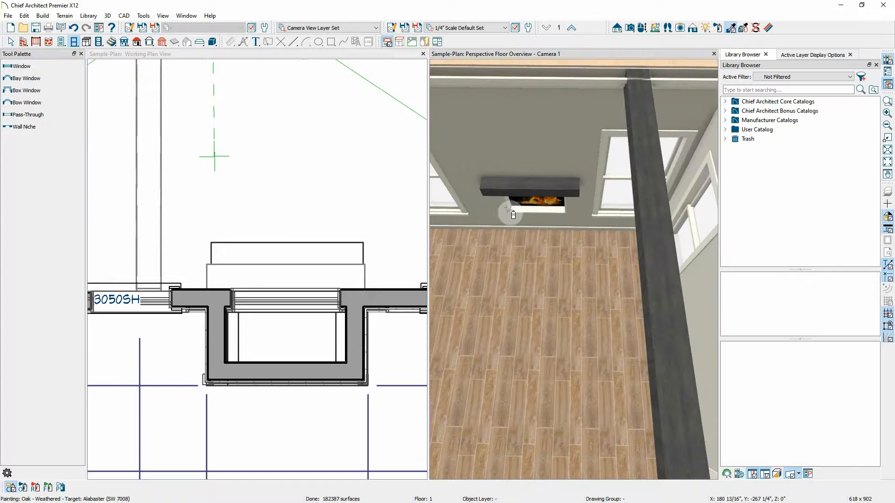
key("space")
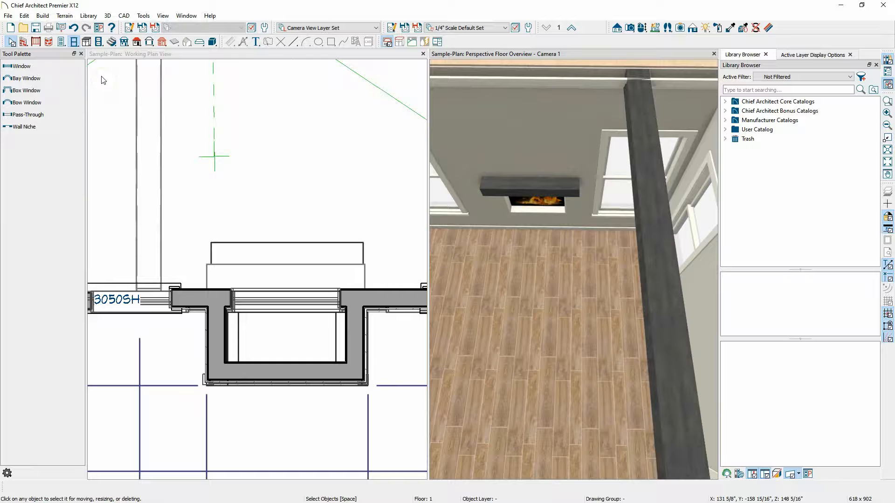
Draw a rectangular polyline solid about 4'-5 9/16" wide and 1'-5 1/8" deep in plan, against the wall before the fire window.
left_click(213, 42)
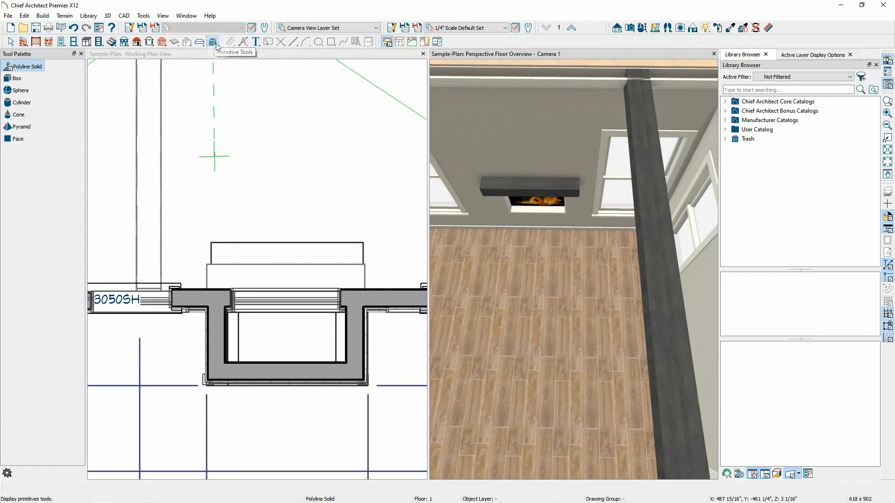
left_click(30, 66)
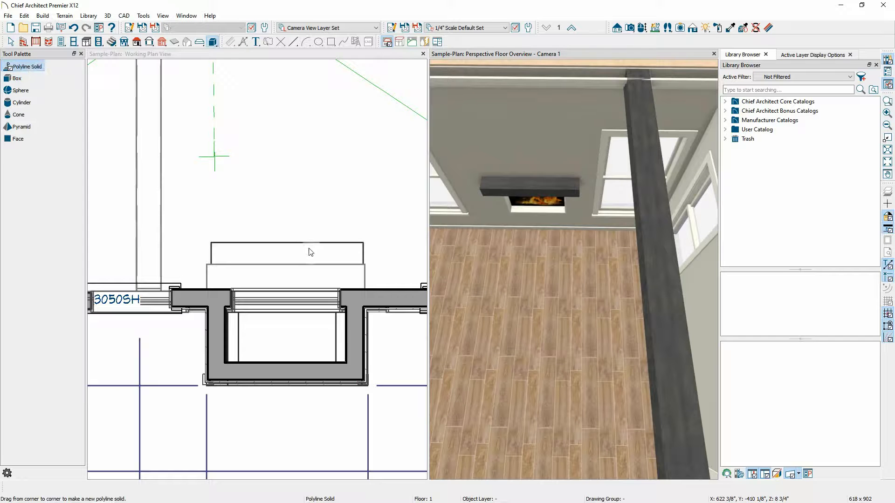
left_click(205, 206)
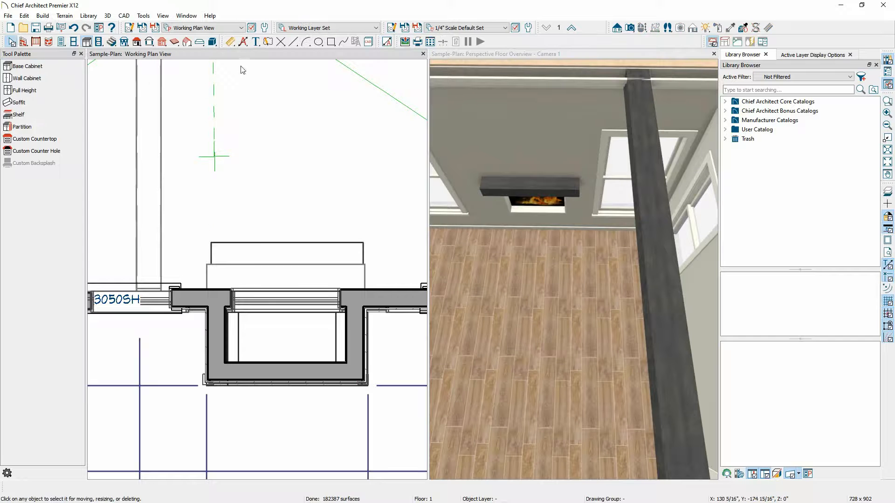
left_click(213, 41)
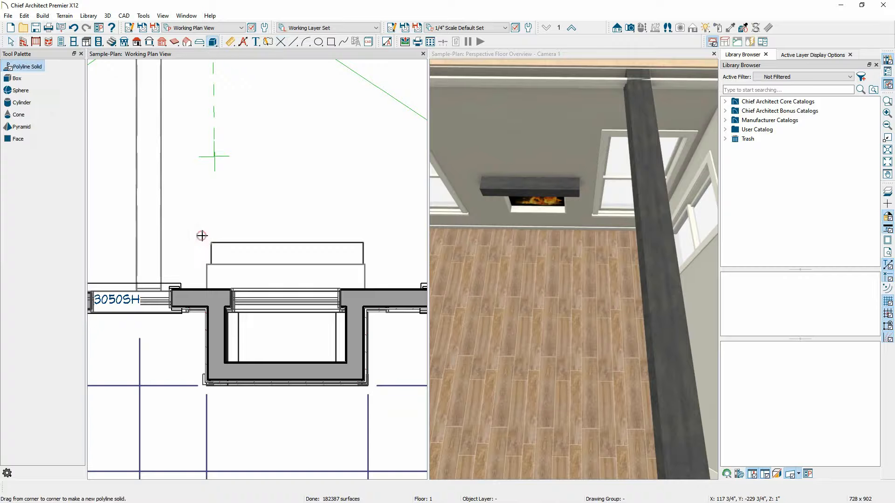
left_click_drag(201, 235, 367, 286)
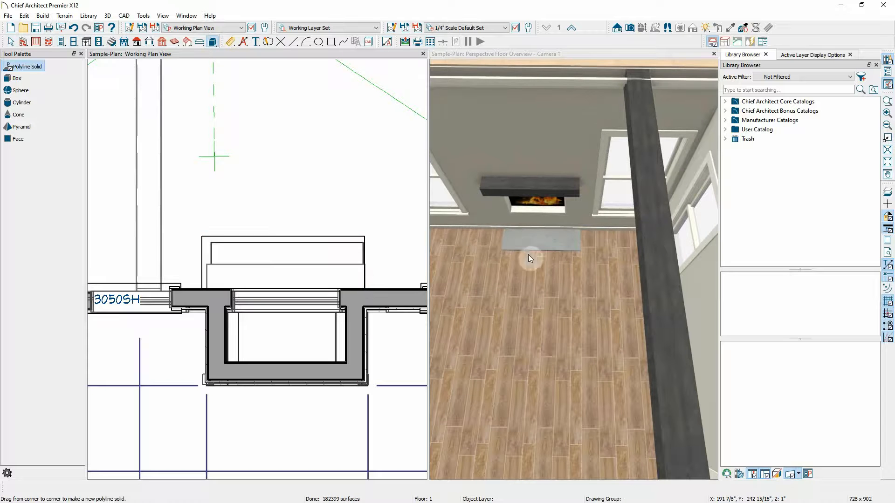
scroll(532, 253, "up", 5)
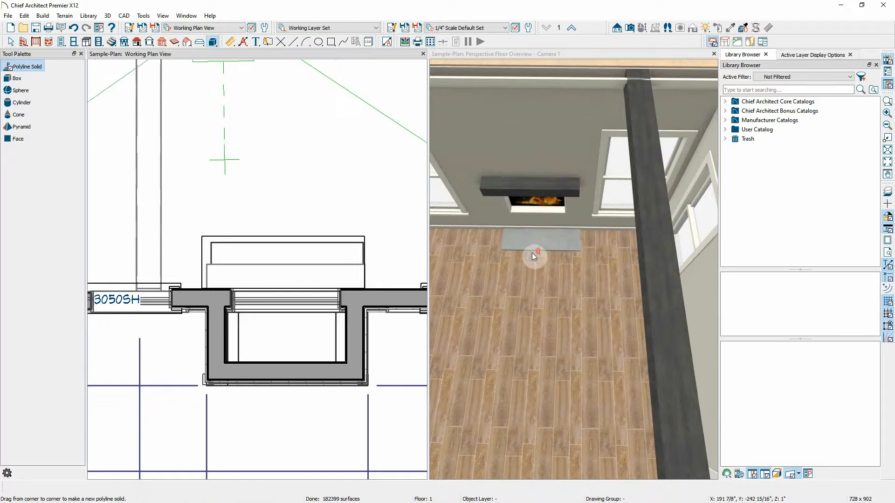
scroll(535, 253, "down", 1)
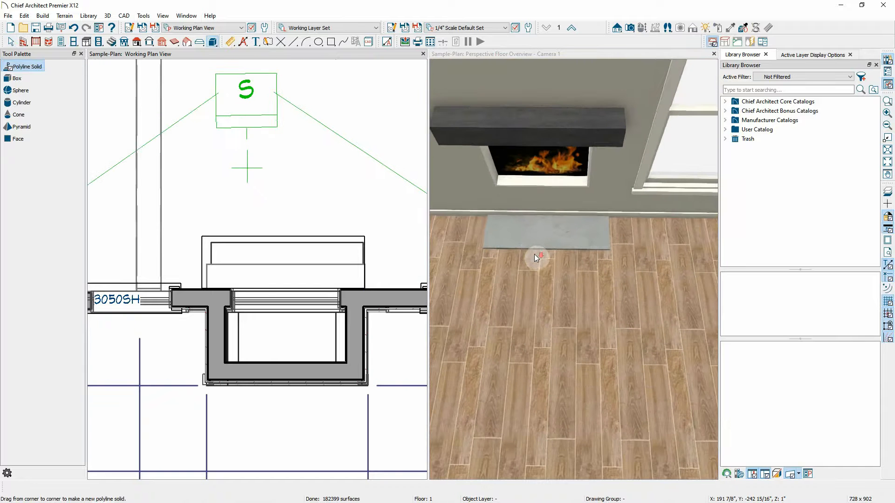
scroll(491, 244, "up", 1)
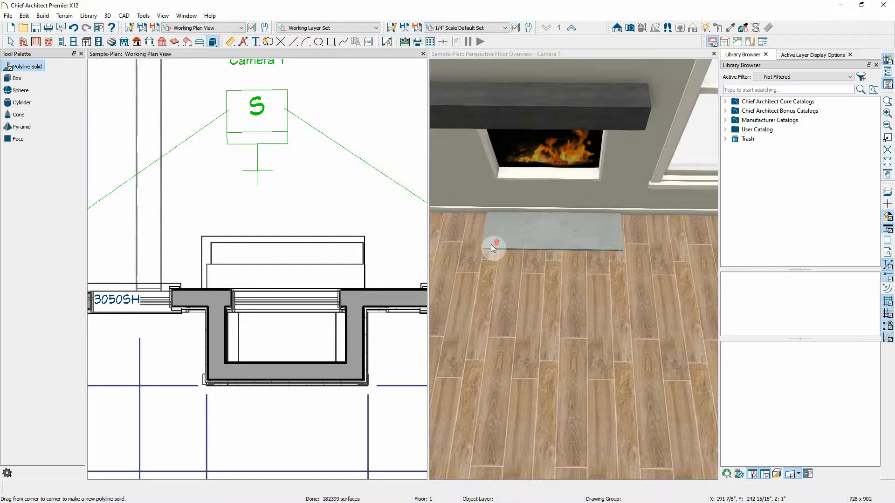
key("space")
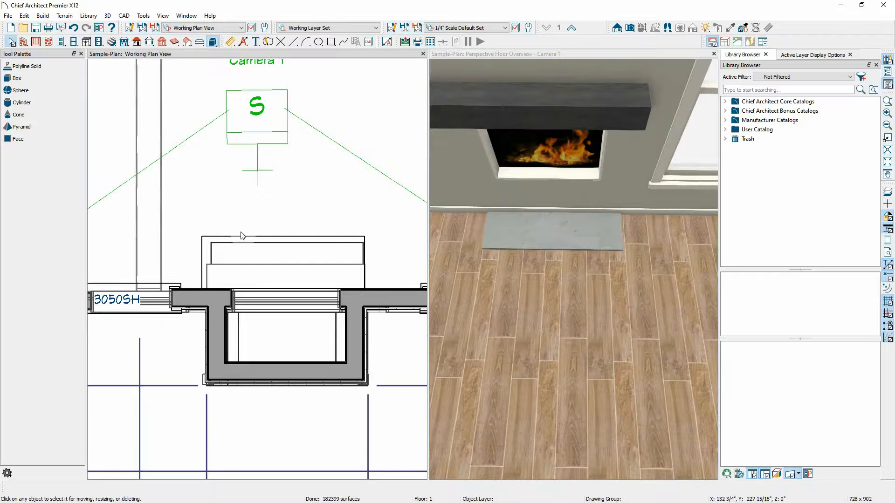
Set the hearth solid's thickness to 12" and its finished floor to bottom to 0, and apply the specification.
left_click(212, 240)
left_click(543, 232)
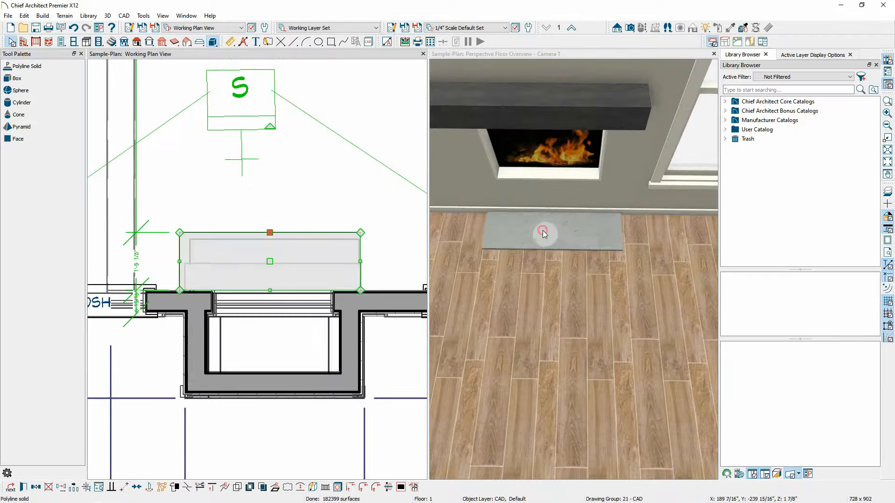
left_click(547, 234)
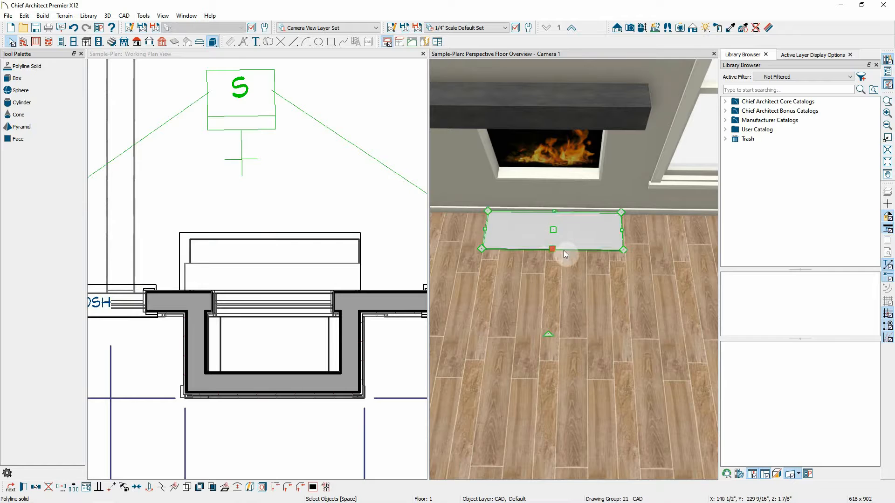
scroll(560, 250, "up", 1)
scroll(558, 258, "up", 2)
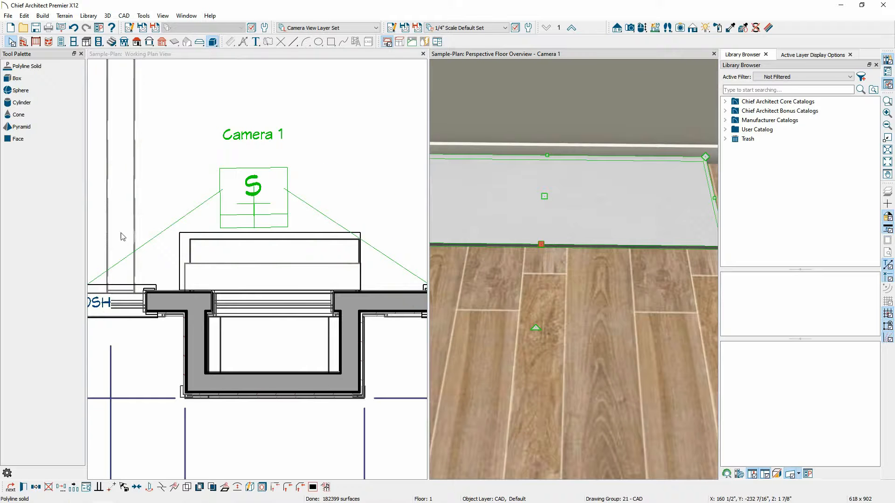
left_click(23, 487)
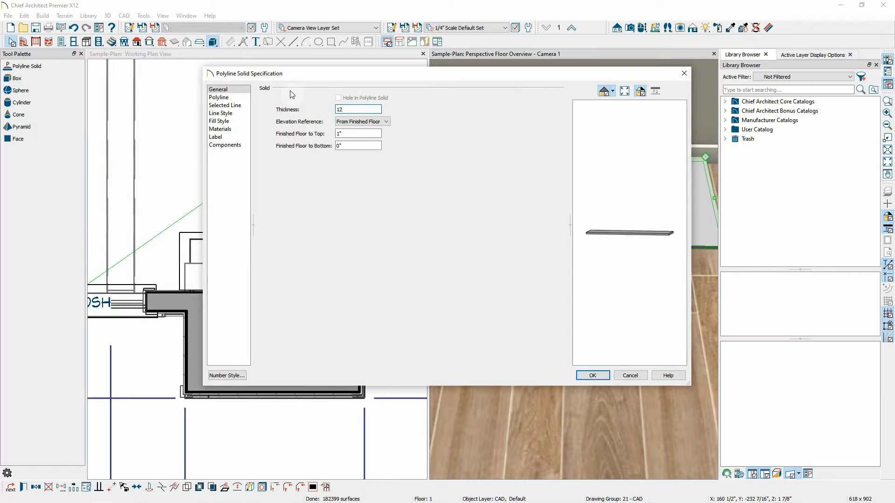
key("Tab")
key("Tab")
key("Tab")
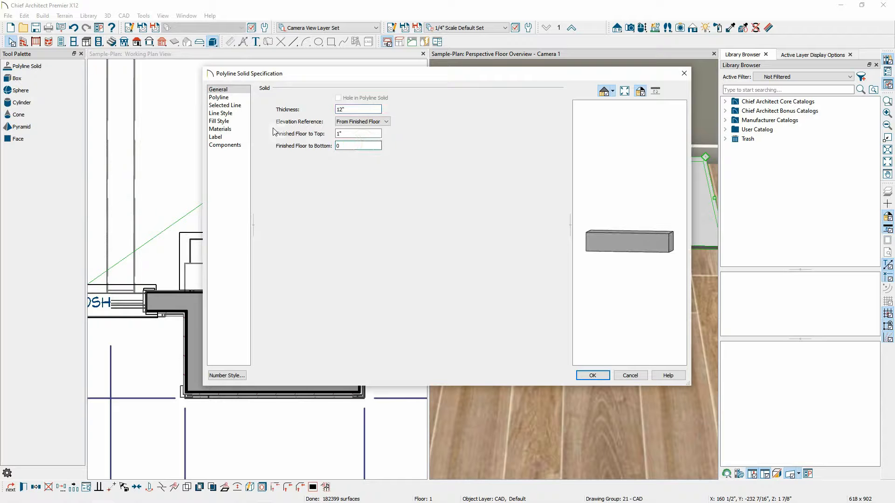
type("0")
left_click(592, 375)
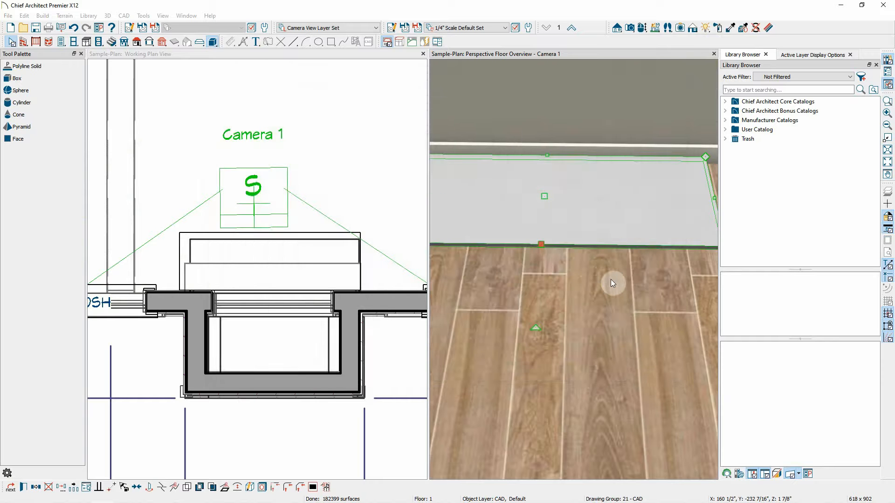
Resize the hearth solid in plan to match the mantel shelf's width and center it on the chimney bump-out.
scroll(610, 279, "down", 5)
scroll(615, 241, "down", 3)
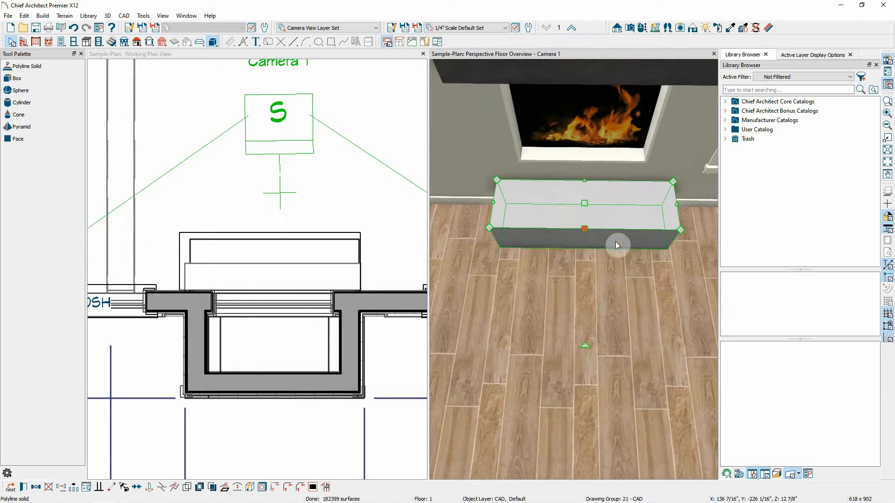
scroll(561, 212, "down", 5)
scroll(555, 213, "down", 6)
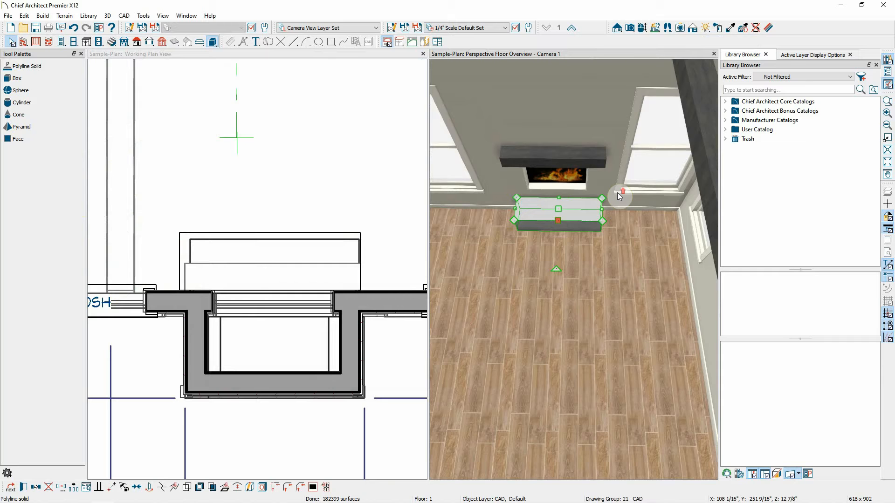
scroll(616, 192, "up", 2)
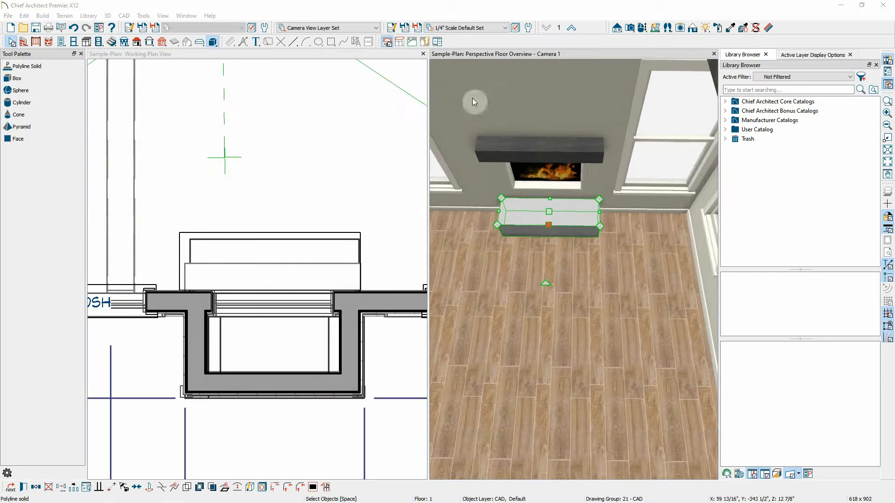
left_click(180, 247)
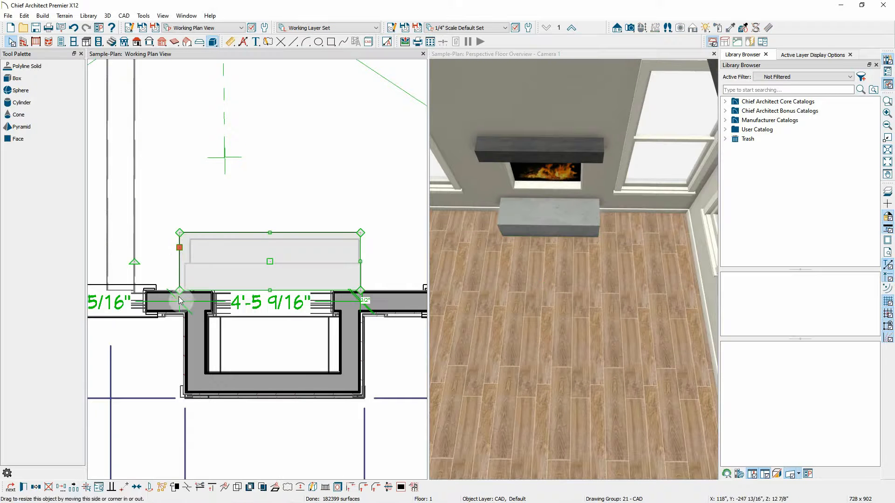
left_click(260, 305)
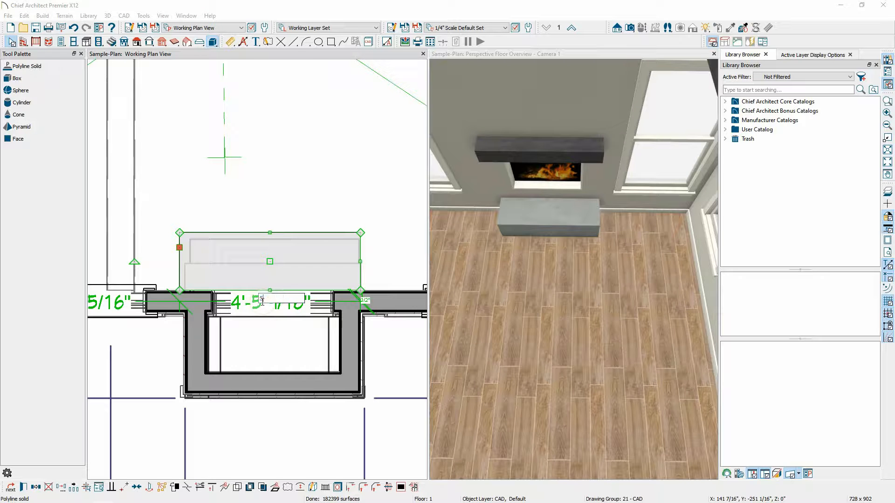
key("Return")
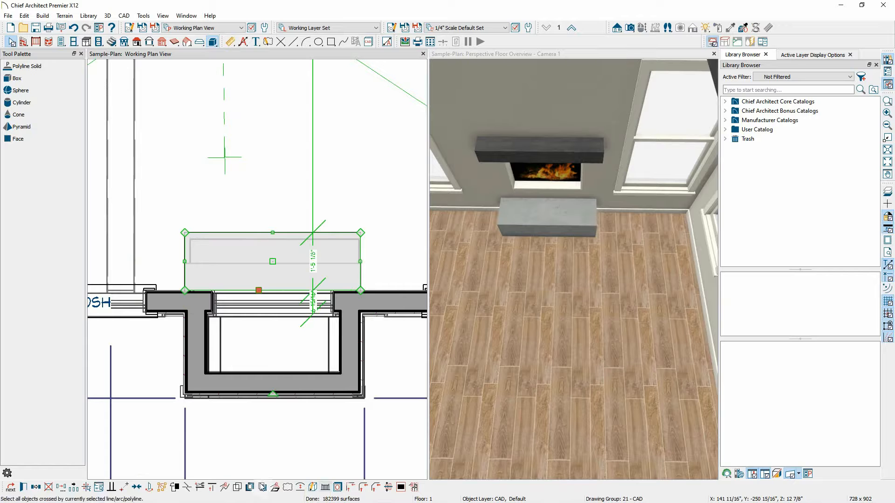
left_click(139, 487)
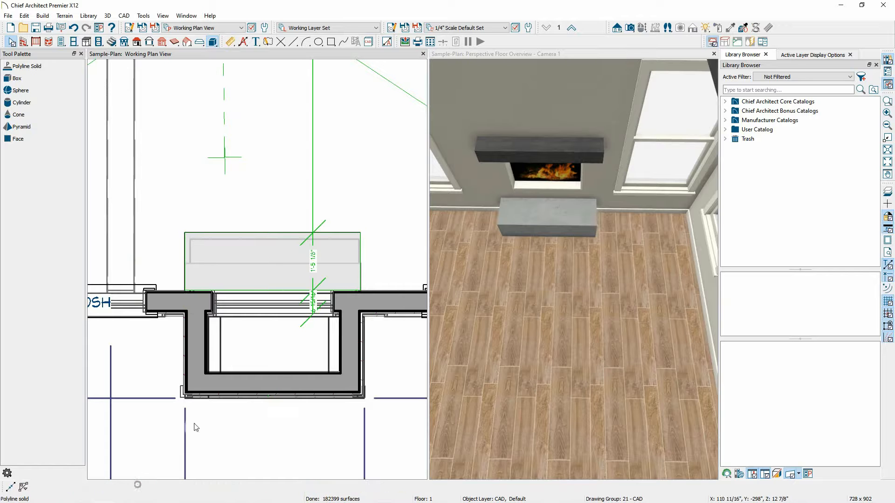
left_click(281, 331)
left_click(482, 354)
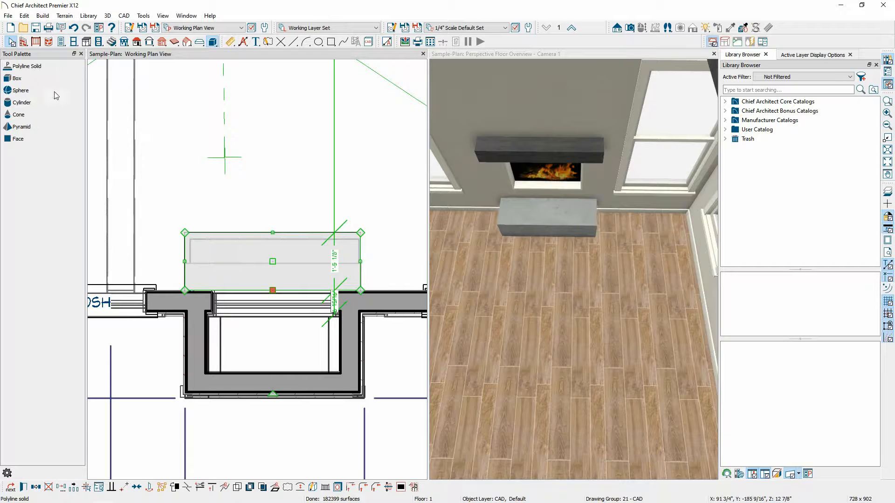
Examine the fireplace from inside the room and the chimney bump-out from outside in the 3D overview.
left_click(641, 52)
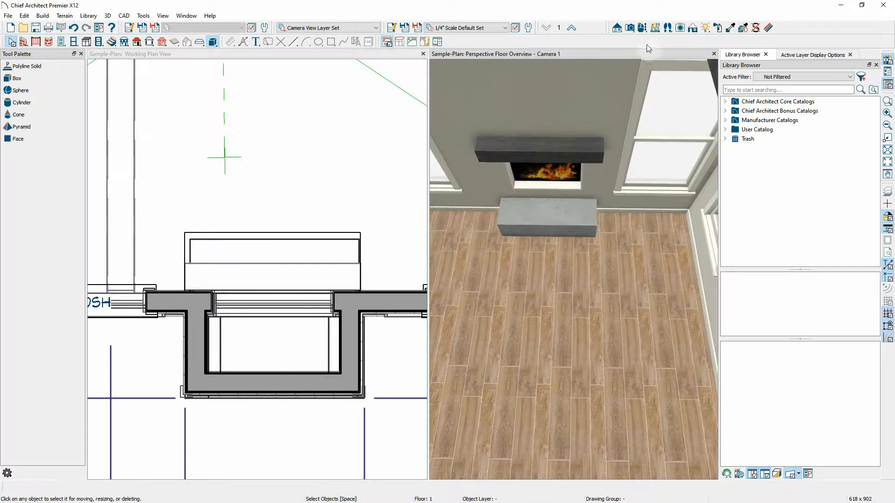
left_click_drag(571, 305, 562, 200)
scroll(562, 185, "up", 5)
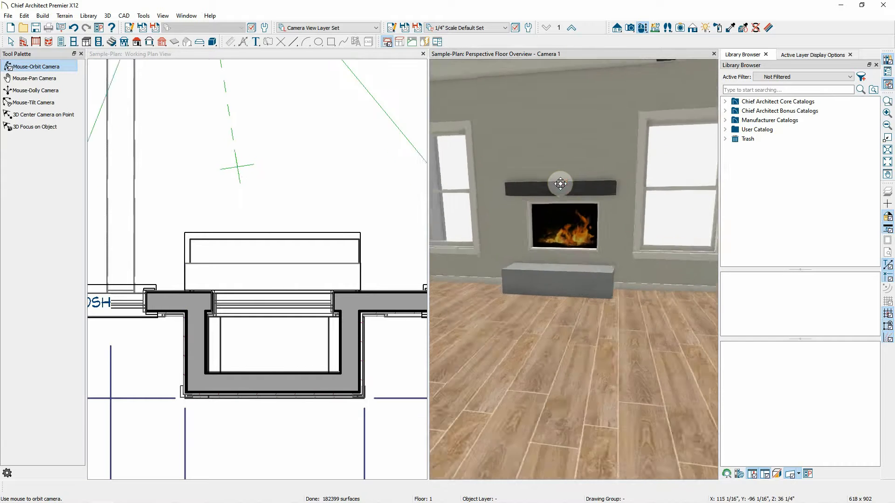
mouse_move(599, 264)
left_mouse_down()
mouse_move(582, 254)
mouse_move(593, 242)
mouse_move(633, 251)
mouse_move(651, 309)
mouse_move(603, 259)
mouse_move(582, 263)
mouse_move(578, 252)
mouse_move(599, 258)
left_mouse_up()
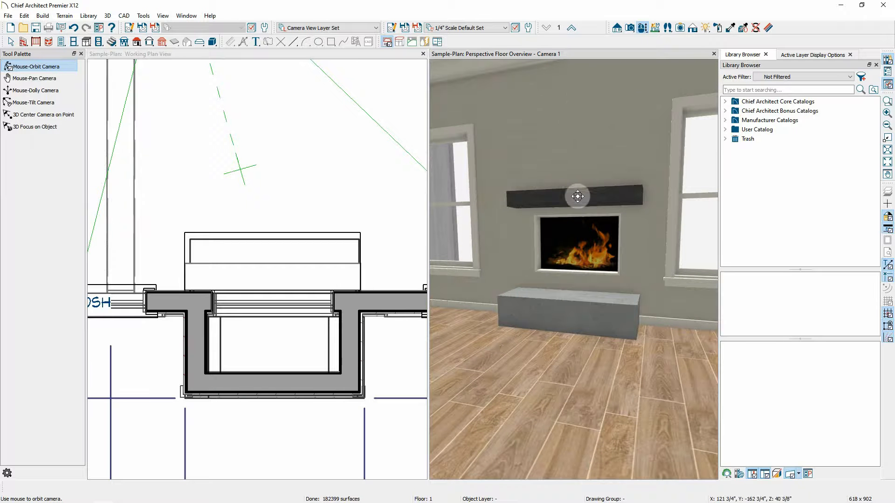
left_click_drag(641, 155, 486, 269)
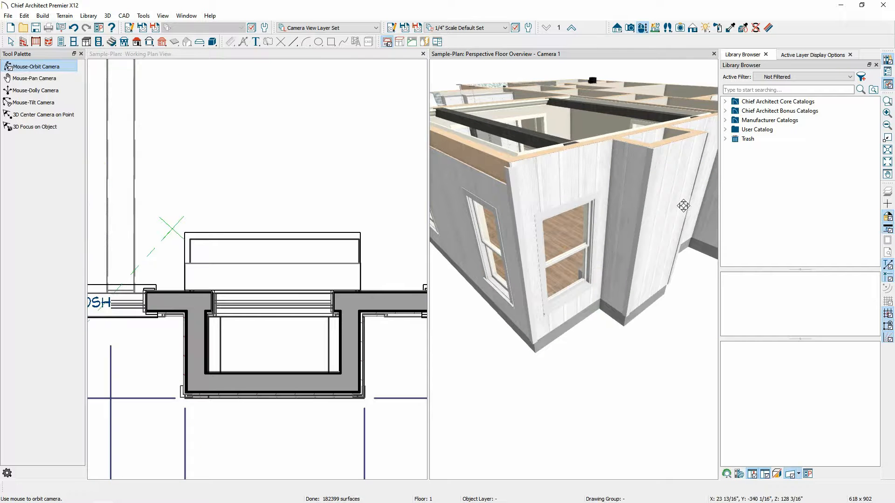
left_click_drag(459, 164, 592, 245)
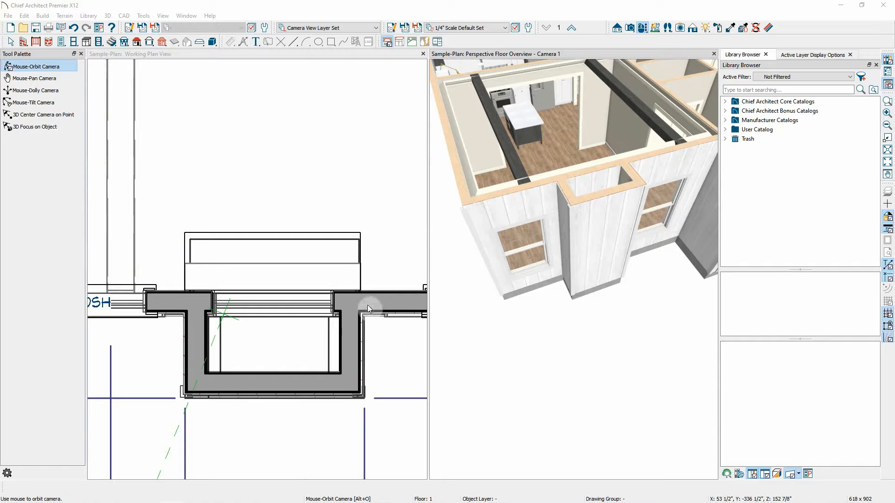
Change the three exterior walls of the chimney bump-out to the Brick-6 wall type.
left_click(354, 351)
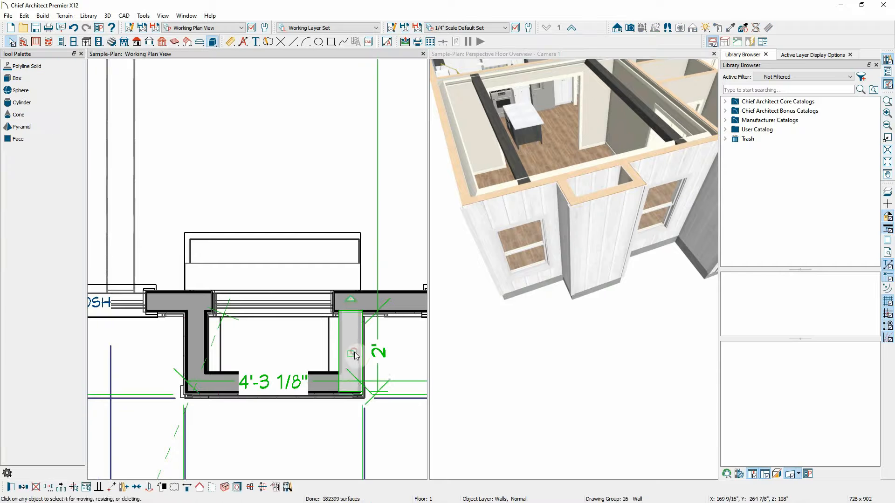
left_click(197, 341, "shift")
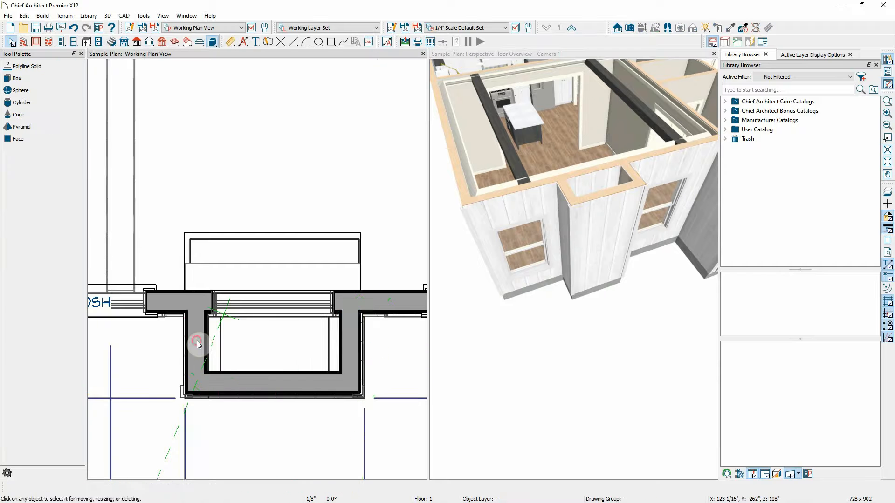
left_click(198, 349)
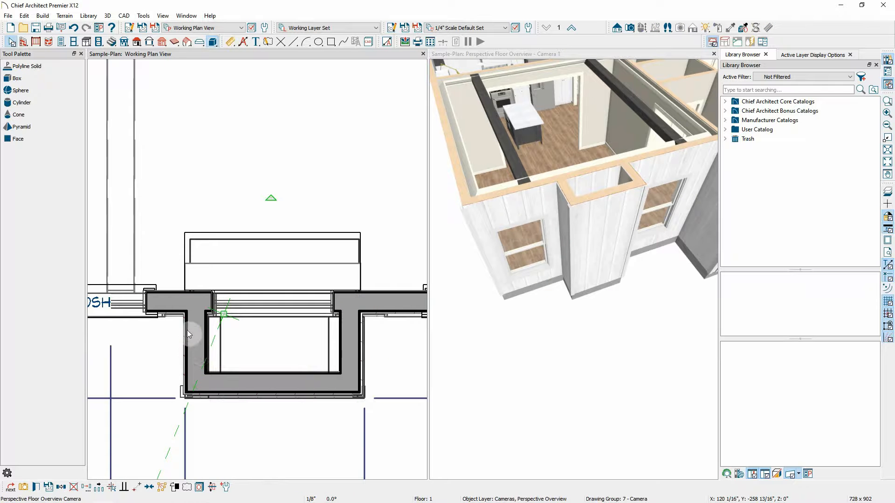
left_click(357, 346, "shift")
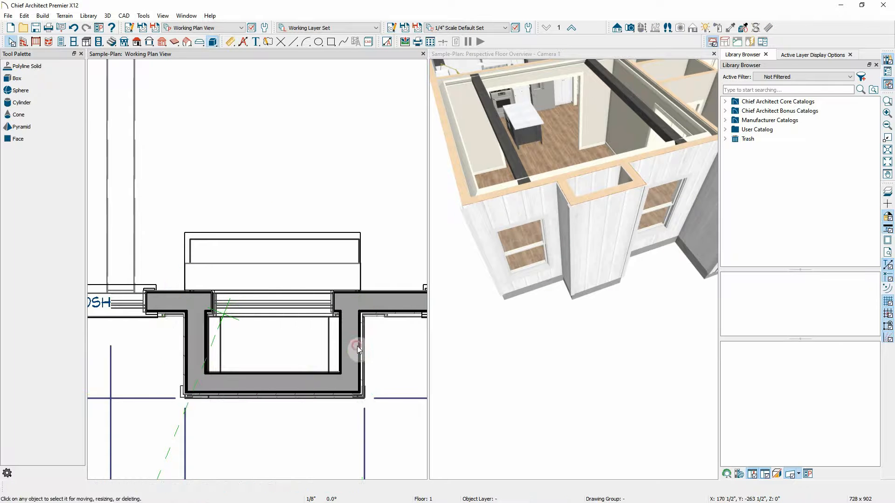
left_click(308, 385, "shift")
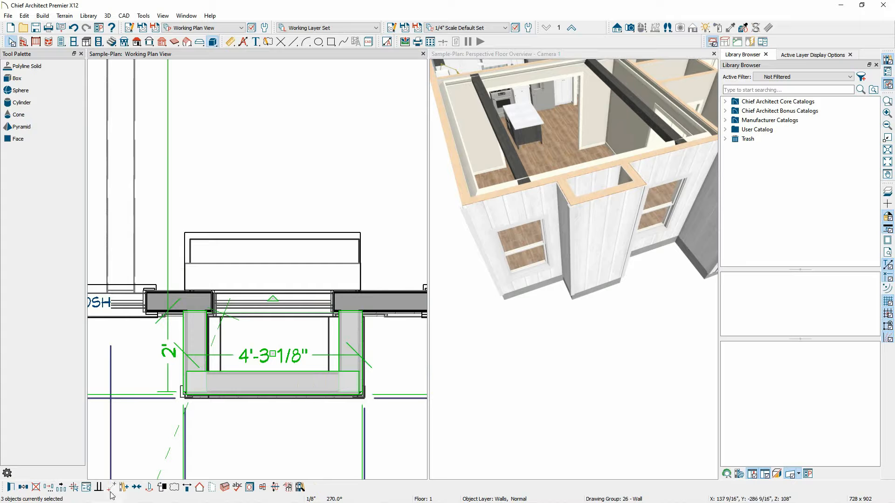
left_click(10, 487)
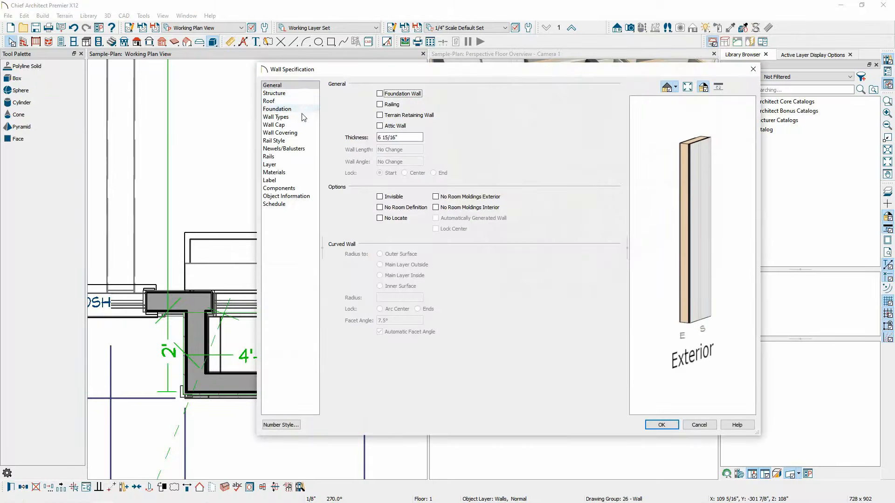
left_click(288, 172)
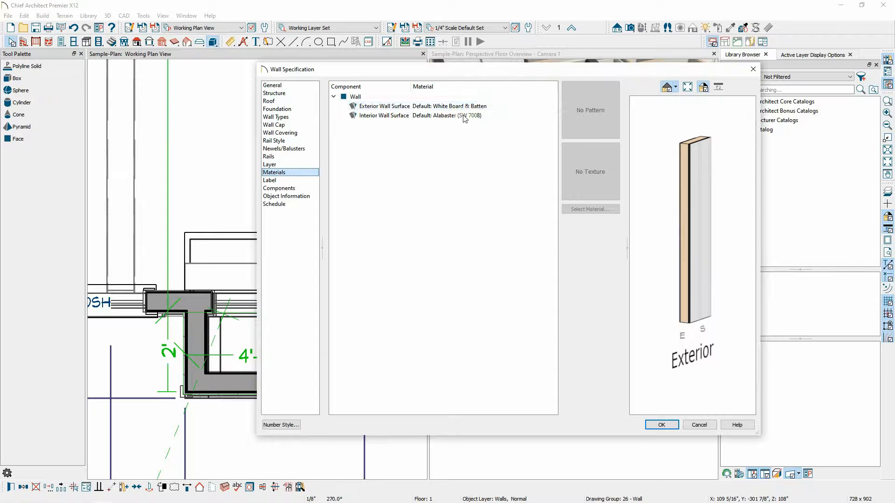
left_click(290, 119)
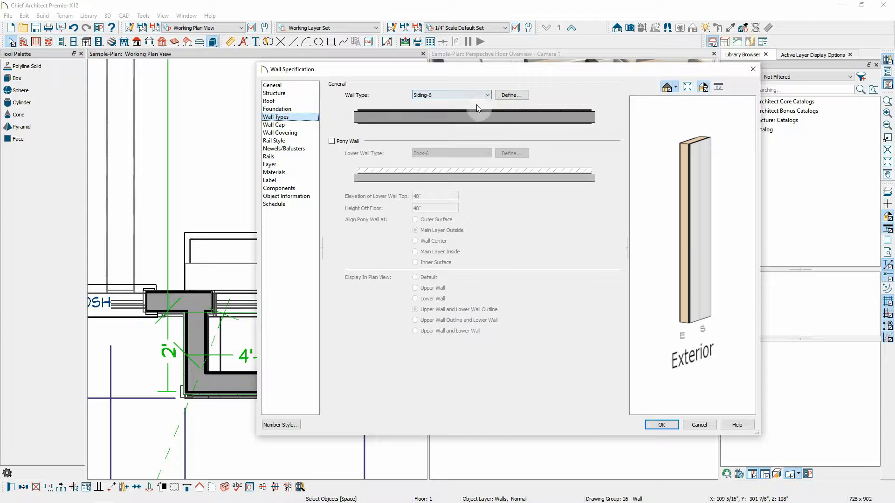
left_click(490, 95)
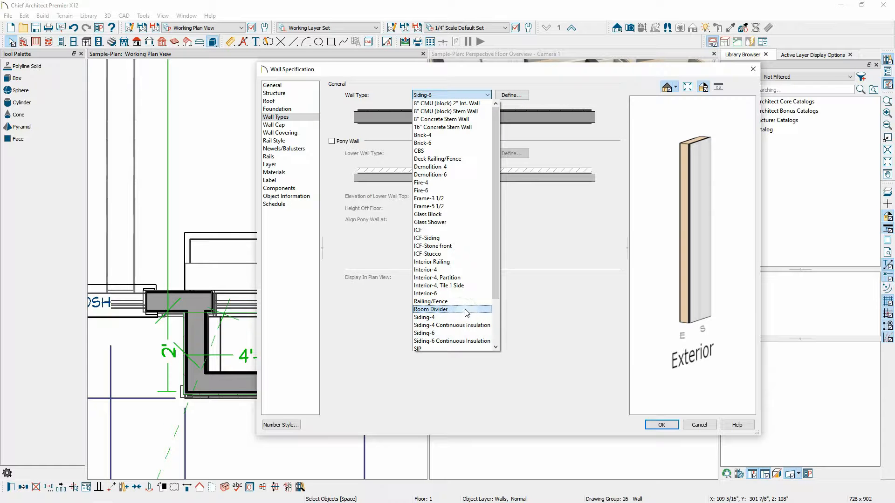
left_click(434, 143)
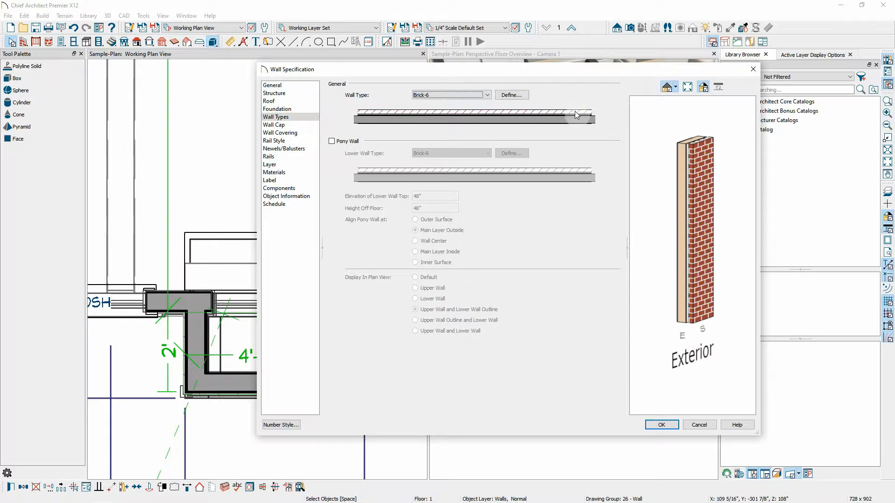
Open the Brick-6 wall type definition and browse materials for its exterior brick layer in the Coronado Stone manufacturer catalog.
left_click(512, 95)
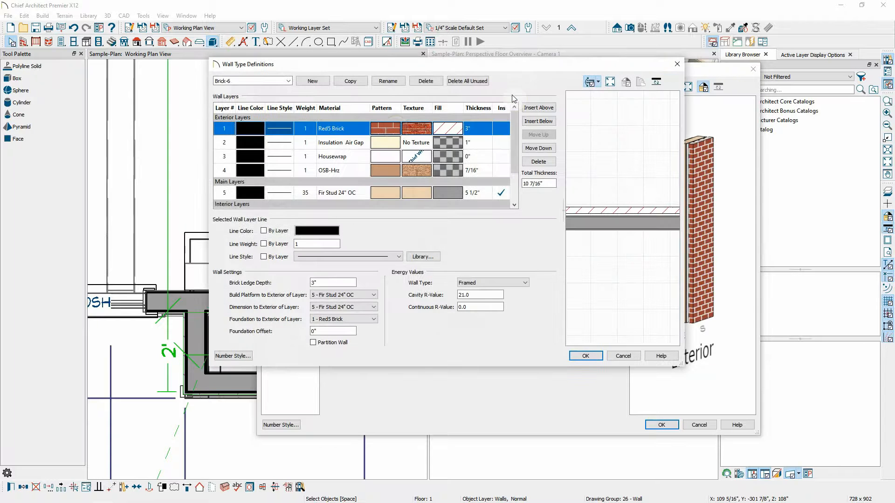
left_click(395, 128)
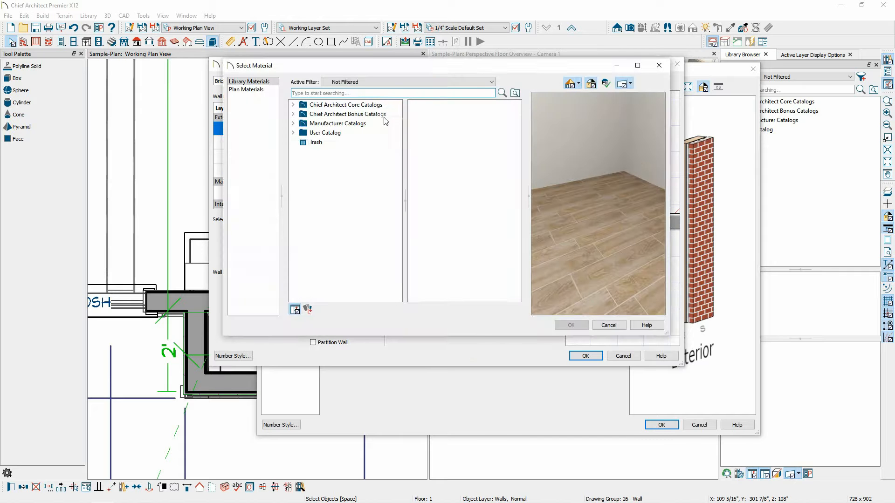
left_click(293, 114)
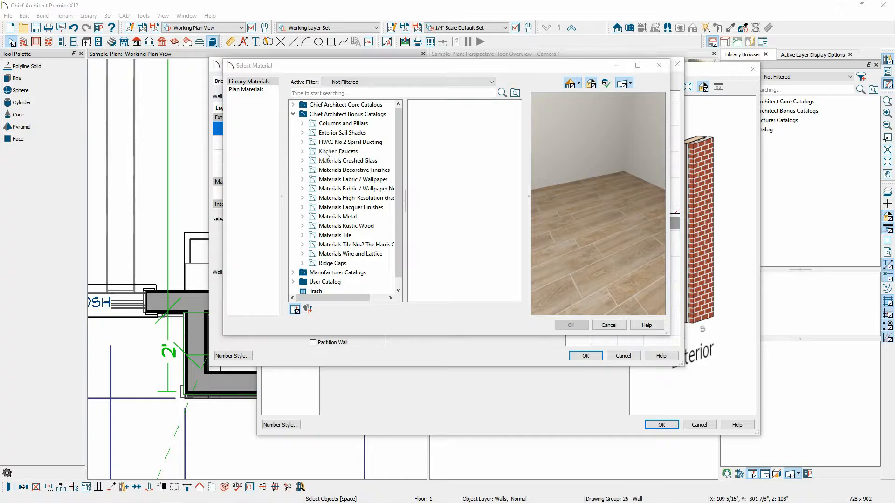
left_click(293, 114)
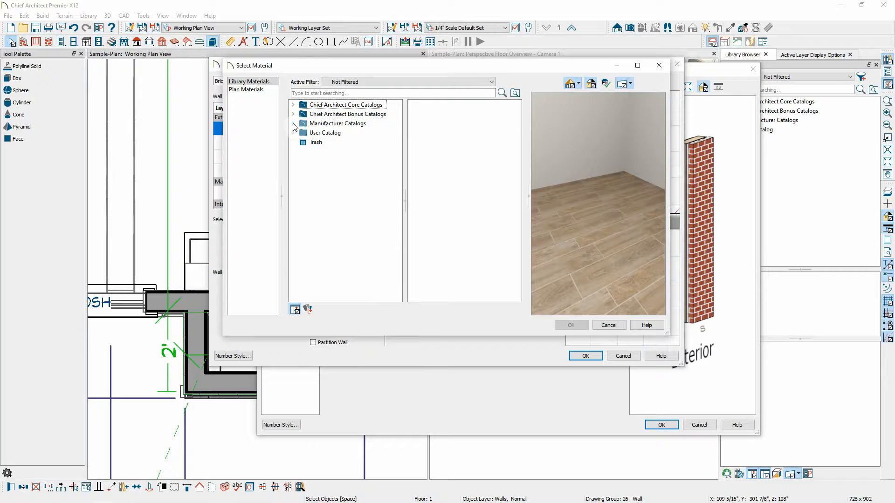
left_click(293, 124)
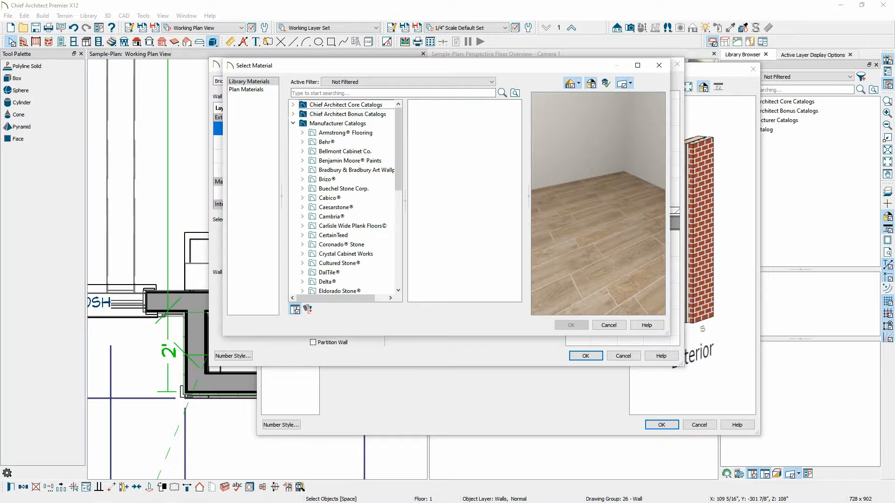
left_click(337, 123)
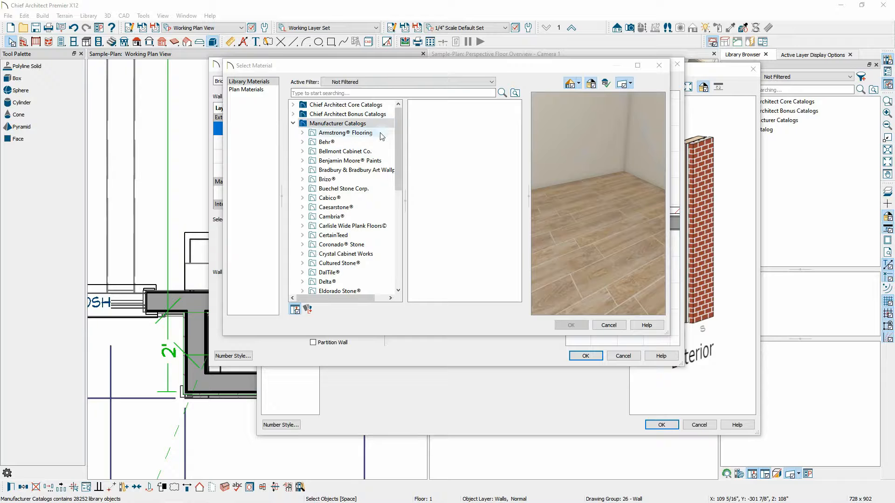
left_click_drag(396, 175, 398, 204)
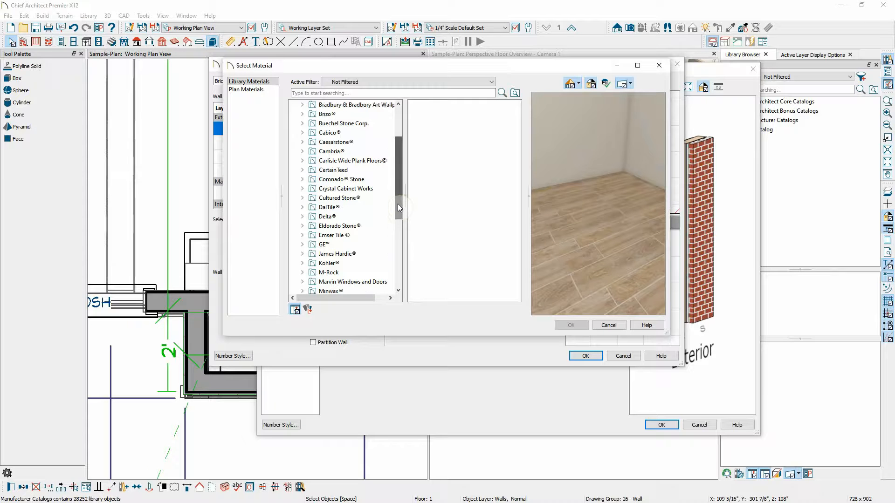
left_click(325, 182)
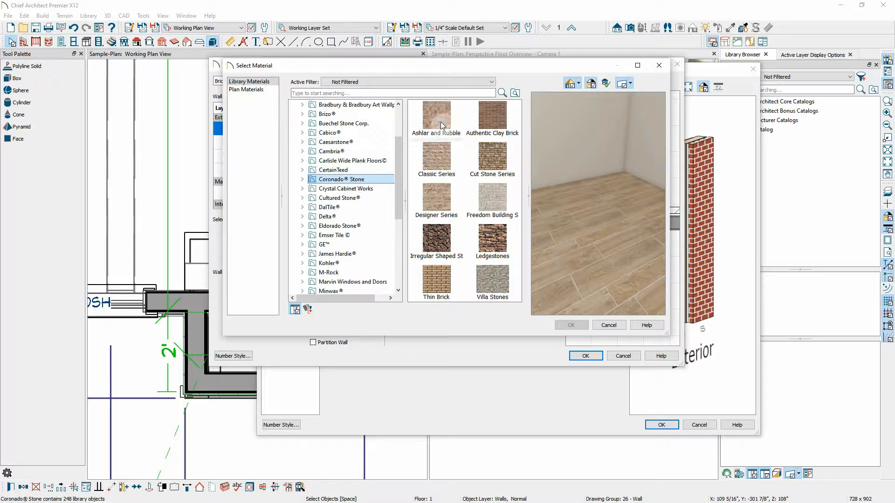
Assign Minnesota Fieldstone Huron from Irregular Shaped Stones to the exterior layer and apply the wall type definition and wall specification.
double_click(438, 244)
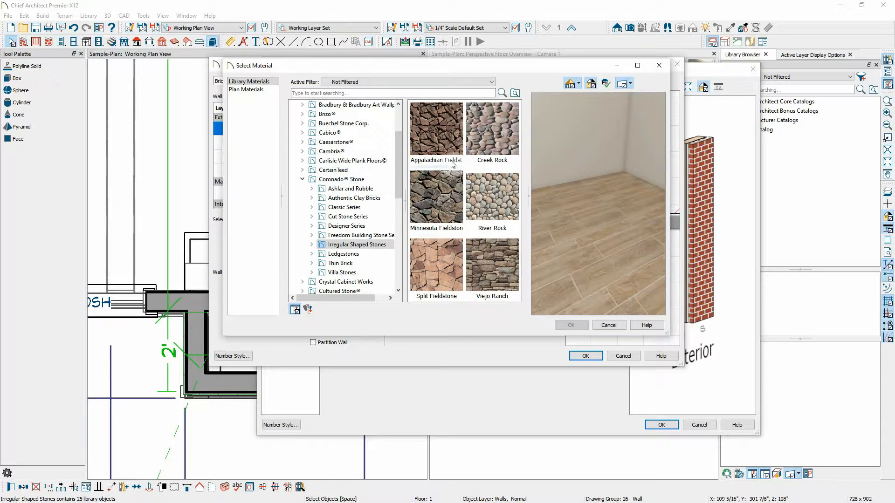
double_click(436, 194)
left_click(436, 186)
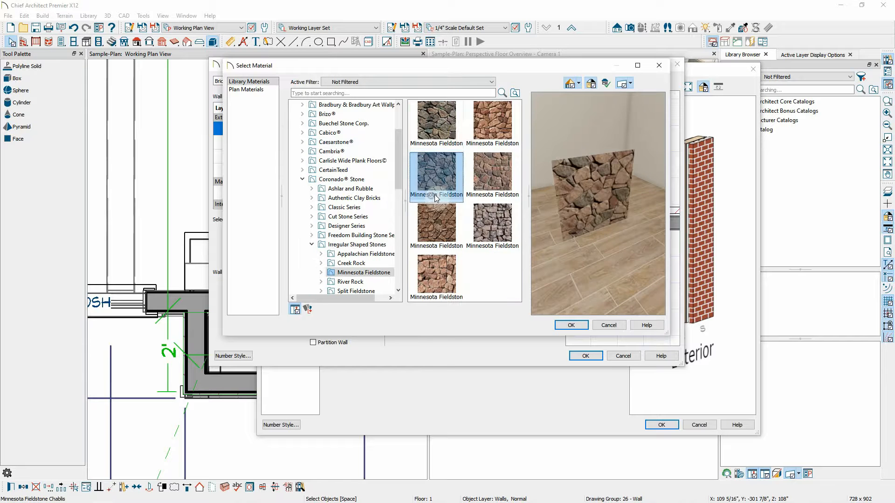
left_click(495, 228)
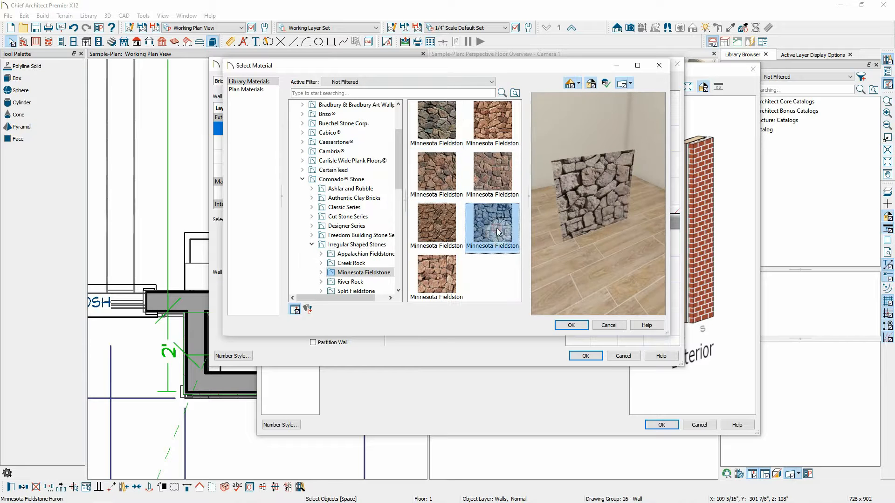
left_click(572, 325)
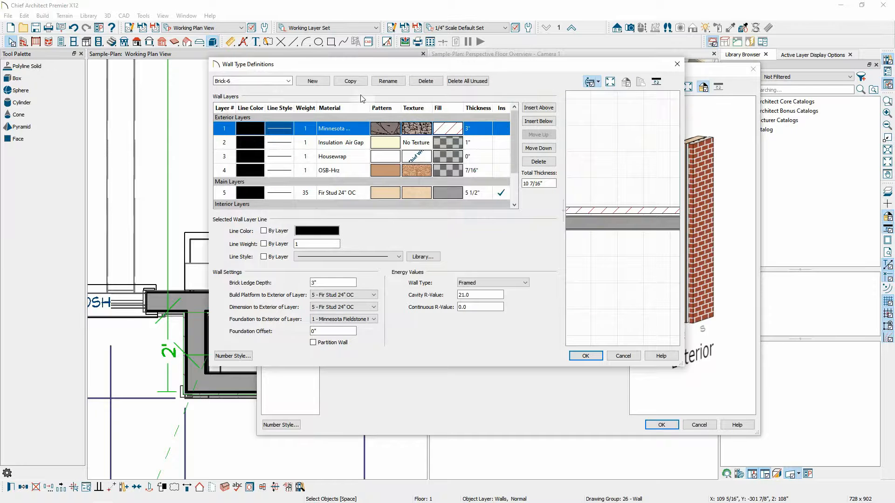
left_click(585, 356)
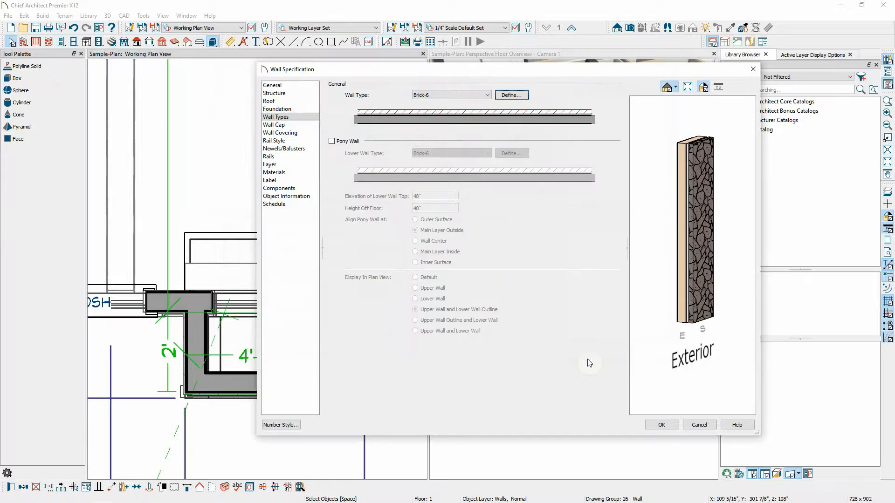
left_click(668, 429)
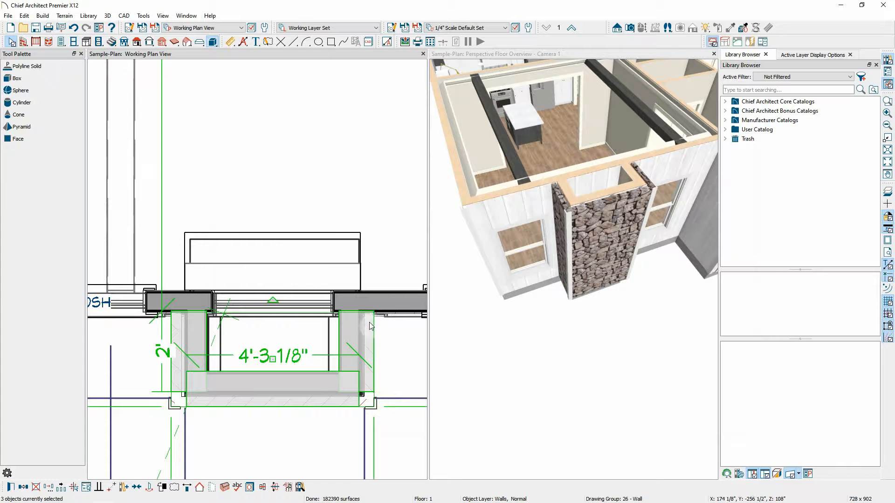
Delete the corner boards from the stone chimney bump-out in the 3D overview.
left_click(604, 327)
left_click(568, 252)
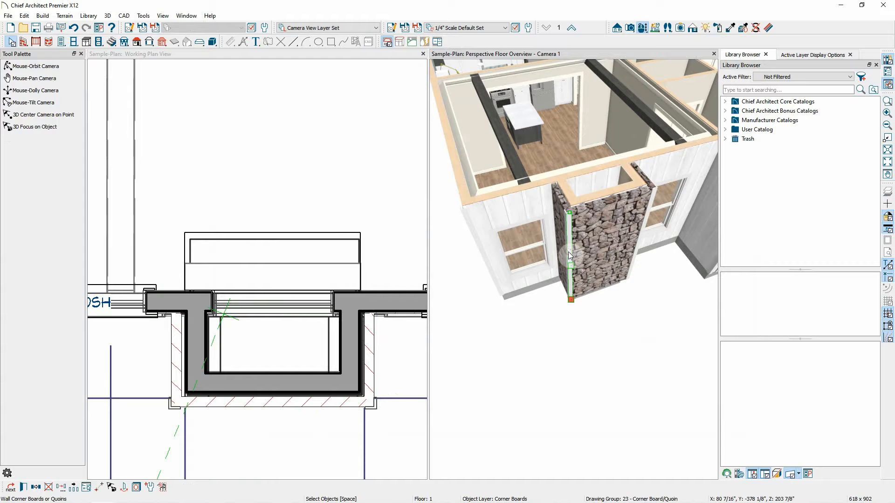
key("Escape")
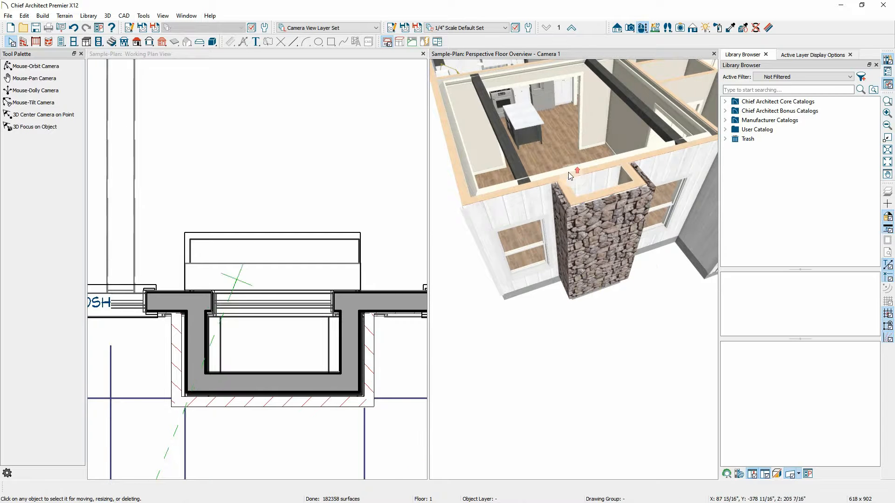
scroll(573, 176, "up", 5)
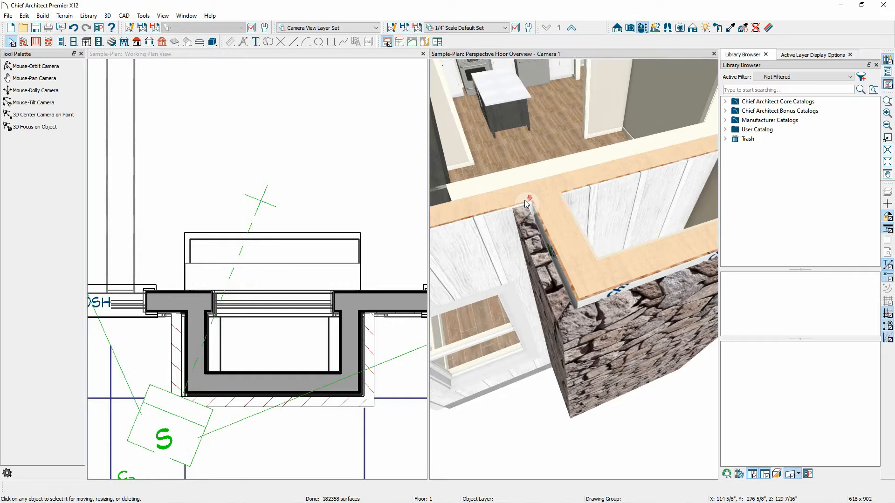
scroll(610, 249, "down", 6)
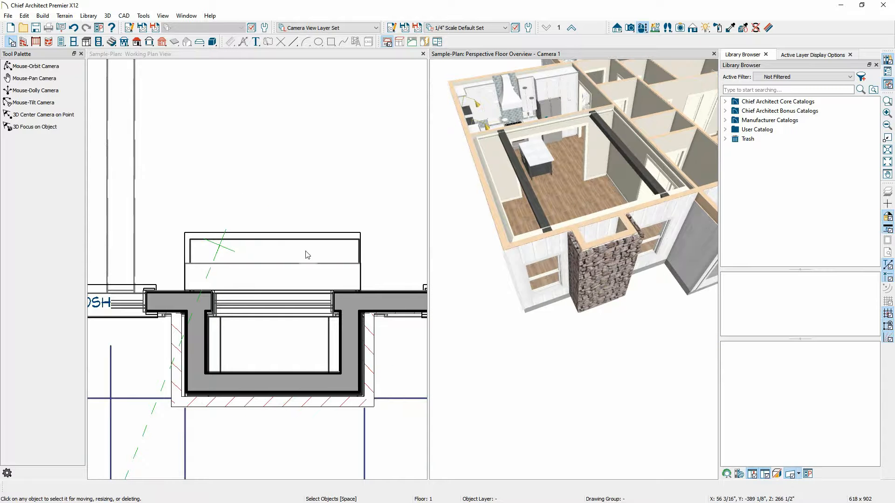
Draw a custom backsplash on the interior fireplace wall, spanning from below the ceiling molding to the baseboard around the firebox.
left_click(543, 148)
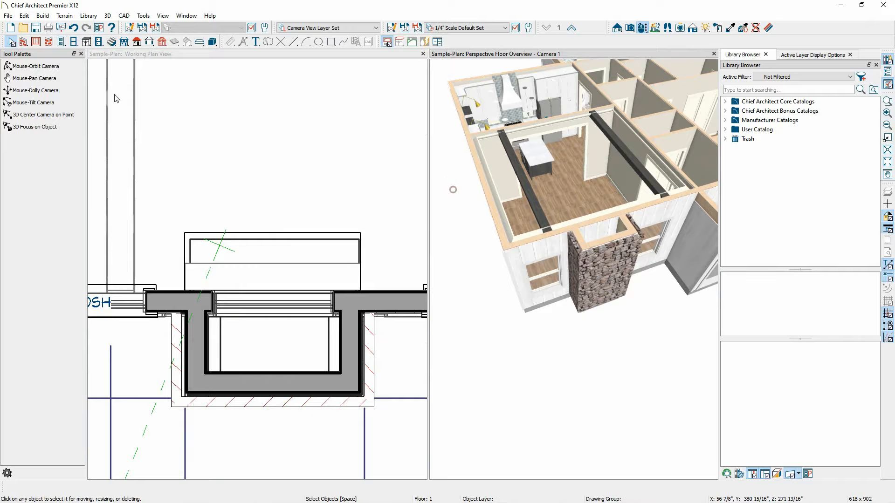
left_click(7, 66)
left_click_drag(455, 210, 665, 230)
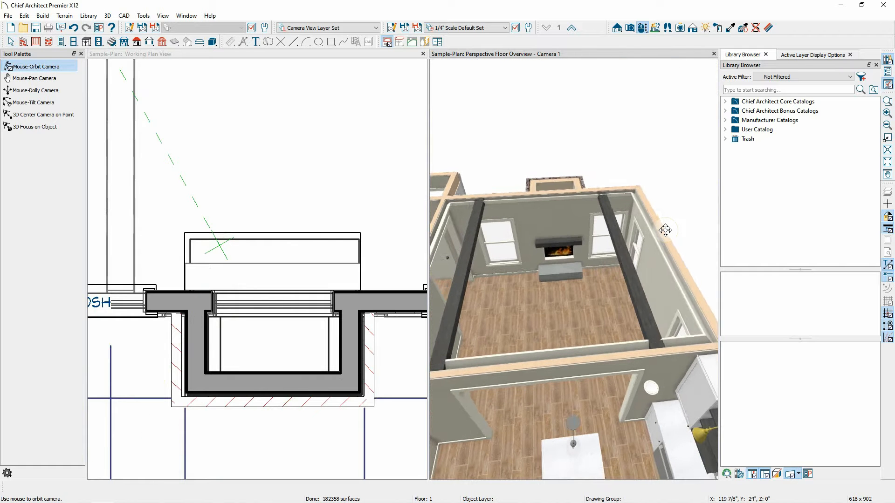
left_click_drag(573, 225, 584, 242)
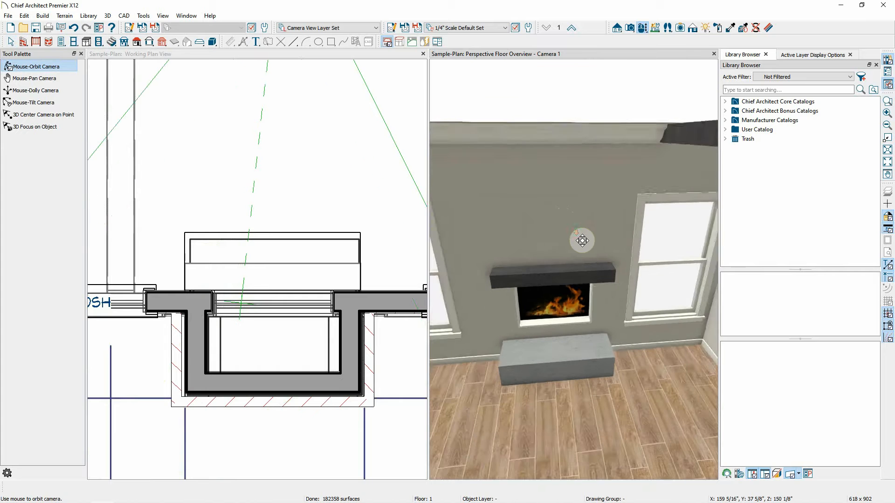
left_click_drag(615, 271, 481, 239)
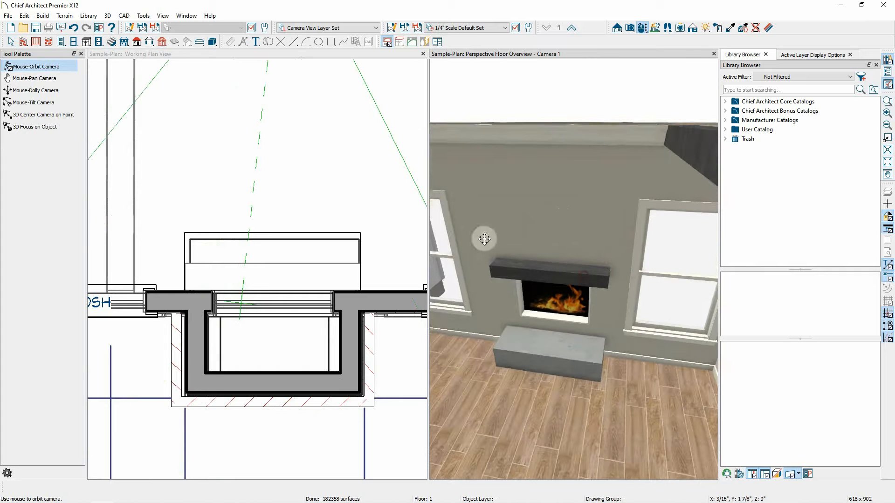
left_click(86, 42)
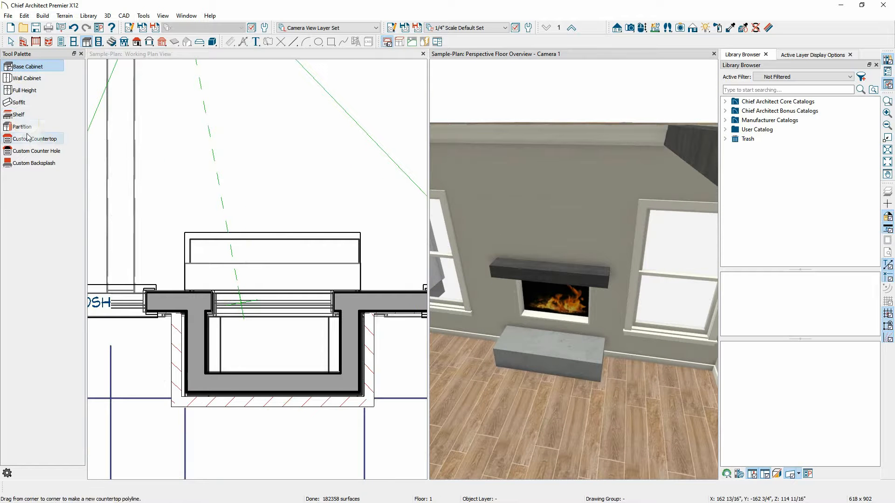
left_click(41, 141)
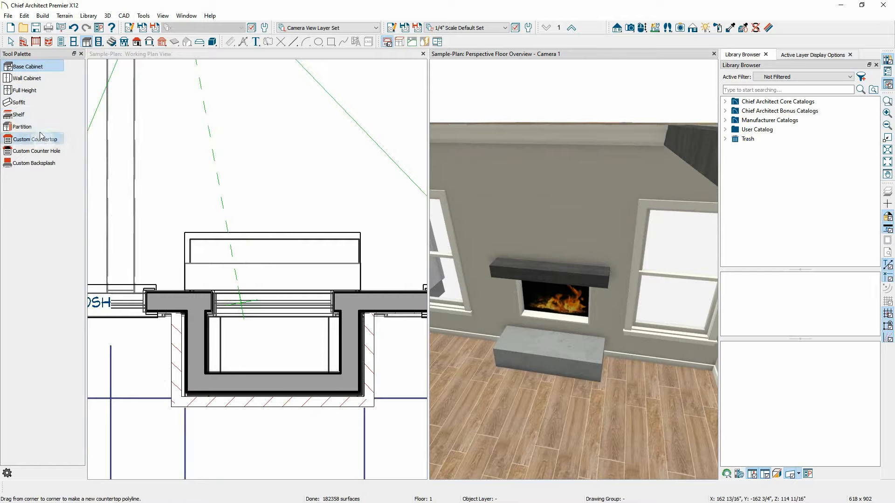
left_click(34, 163)
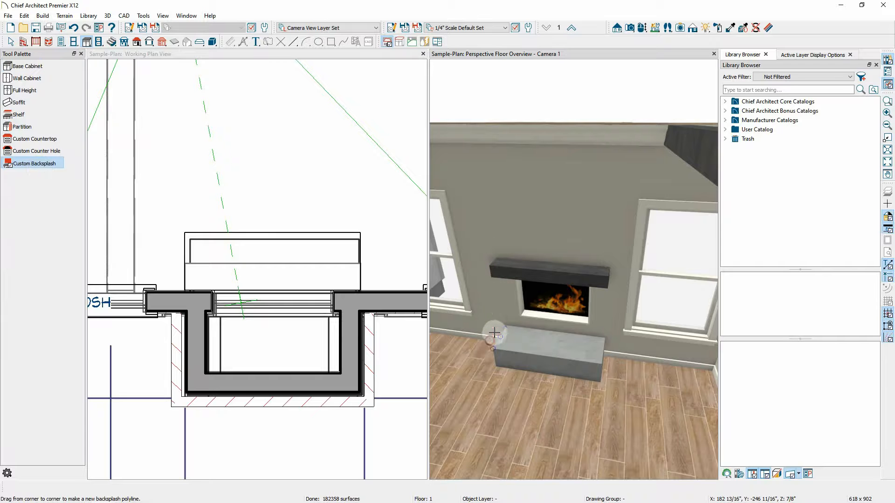
mouse_move(494, 333)
left_mouse_down()
mouse_move(559, 237)
mouse_move(553, 194)
mouse_move(535, 232)
mouse_move(504, 221)
mouse_move(539, 165)
mouse_move(532, 220)
mouse_move(525, 214)
mouse_move(550, 205)
left_mouse_up()
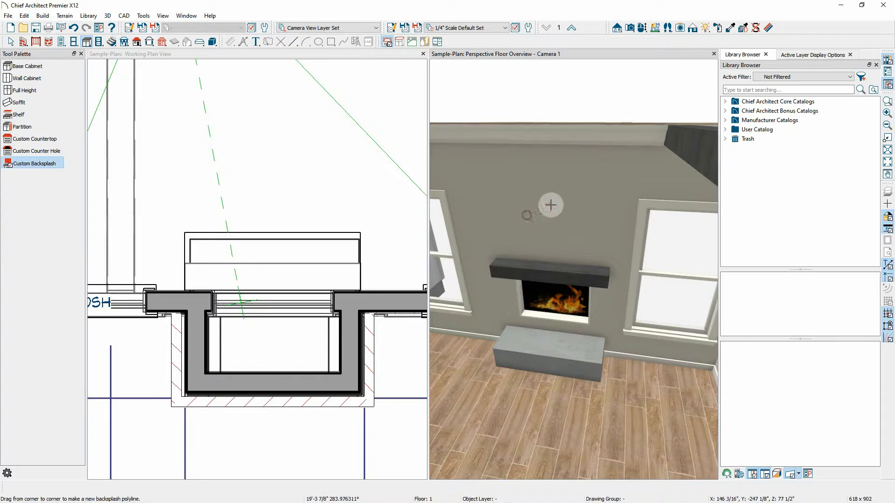
left_click(629, 28)
left_click_drag(593, 208, 611, 167)
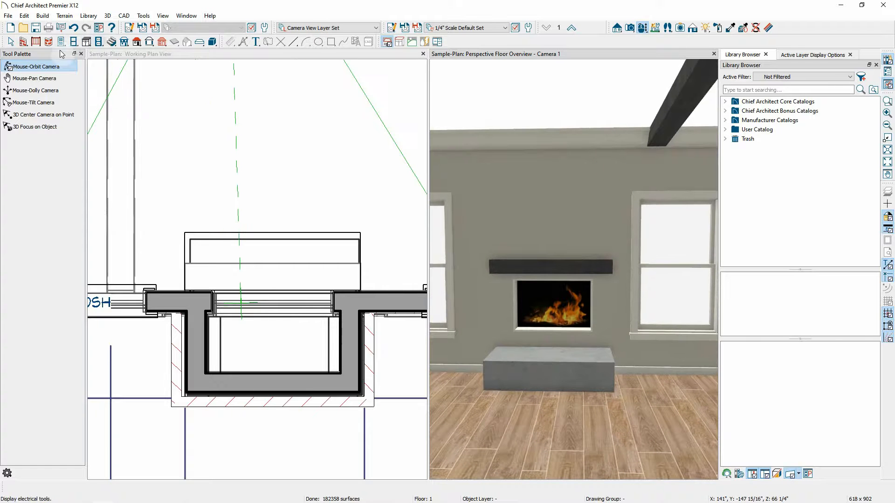
left_click(86, 42)
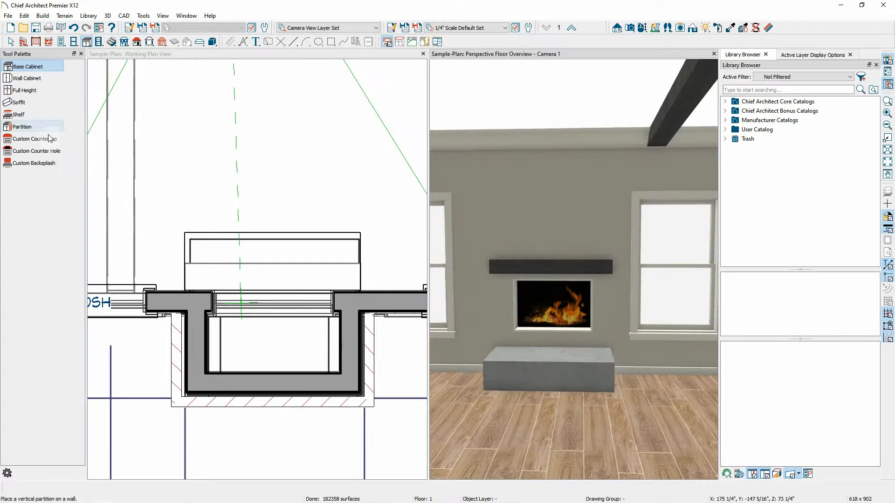
left_click(34, 163)
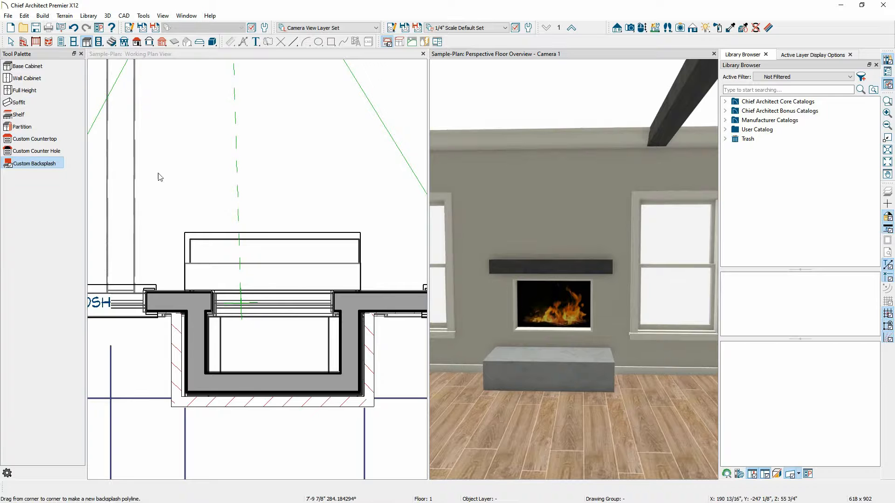
left_click_drag(497, 162, 628, 375)
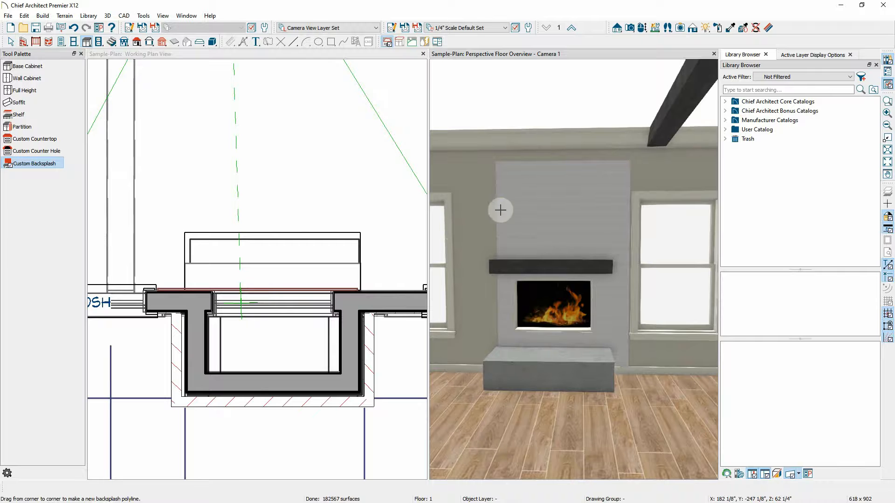
Resize the backsplash by extending its left edge outward, raising its top to the ceiling molding and pulling its right edge in to the hearth's end.
key("space")
left_click(546, 218)
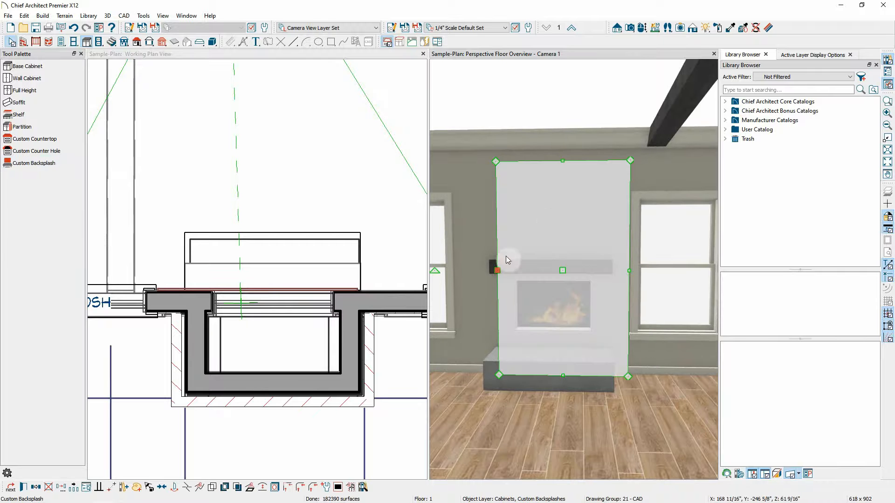
left_click_drag(496, 275, 470, 271)
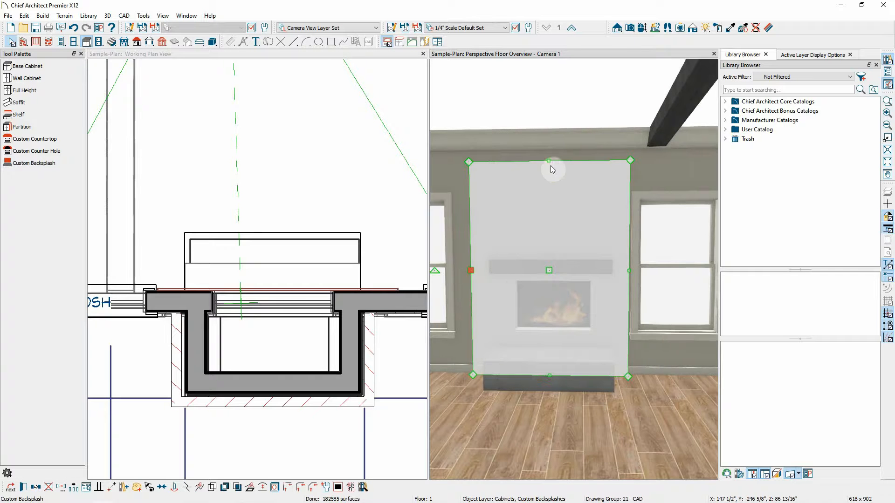
left_click_drag(549, 162, 544, 149)
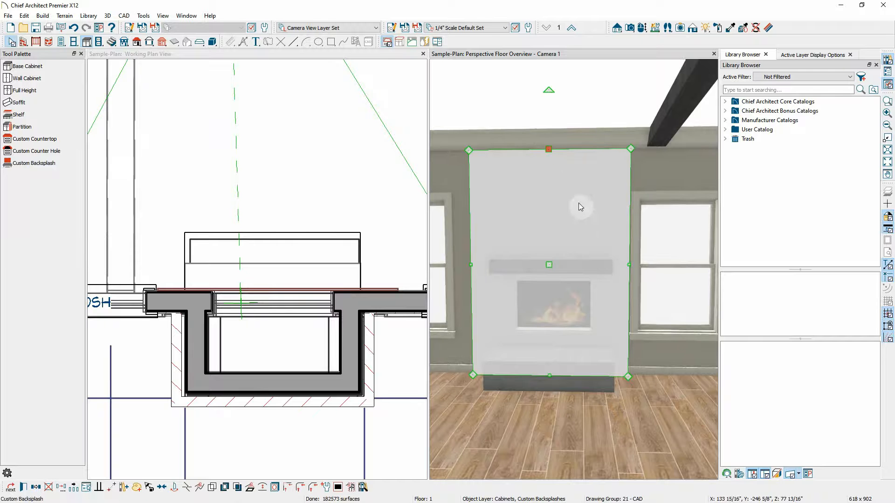
left_click_drag(629, 265, 613, 369)
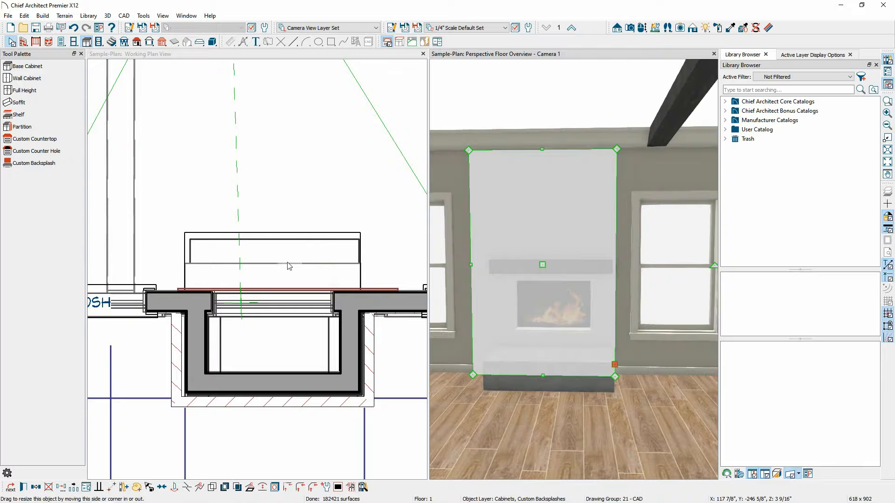
Check the backsplash's overhang against the hearth in plan, and pull its left edge in close to the mantel's end in 3D.
scroll(289, 265, "up", 3)
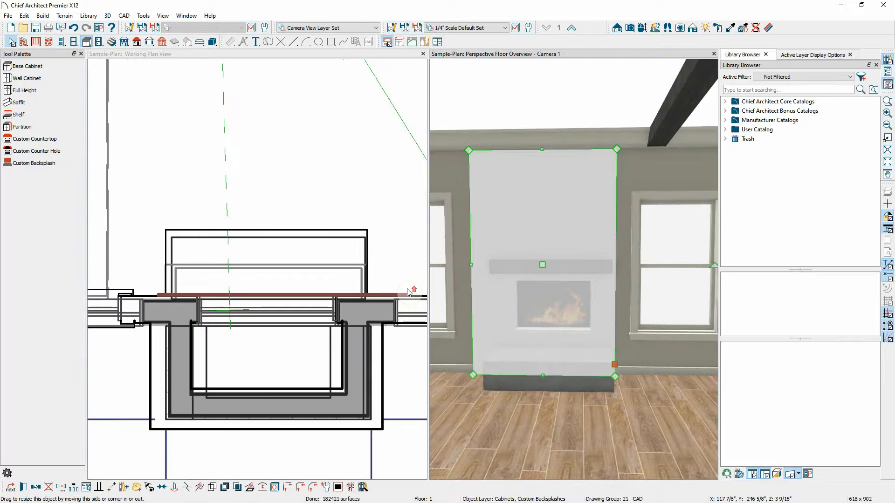
scroll(408, 292, "up", 2)
left_click(384, 297)
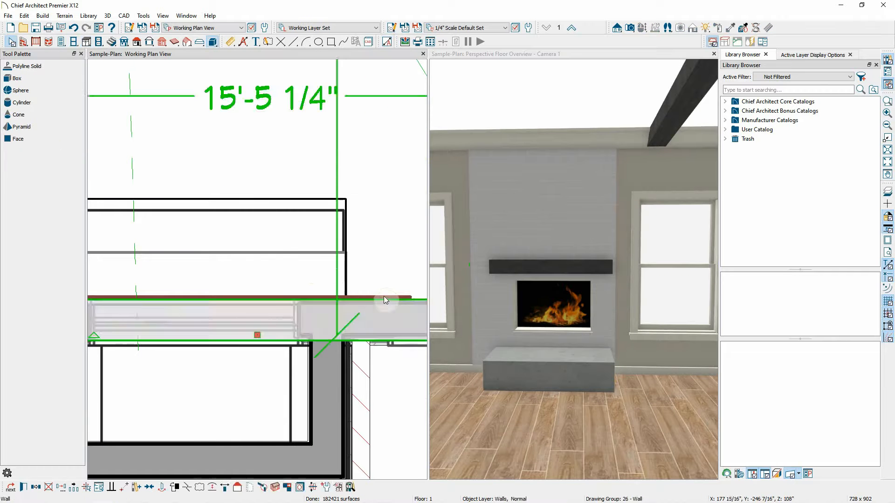
key("Tab")
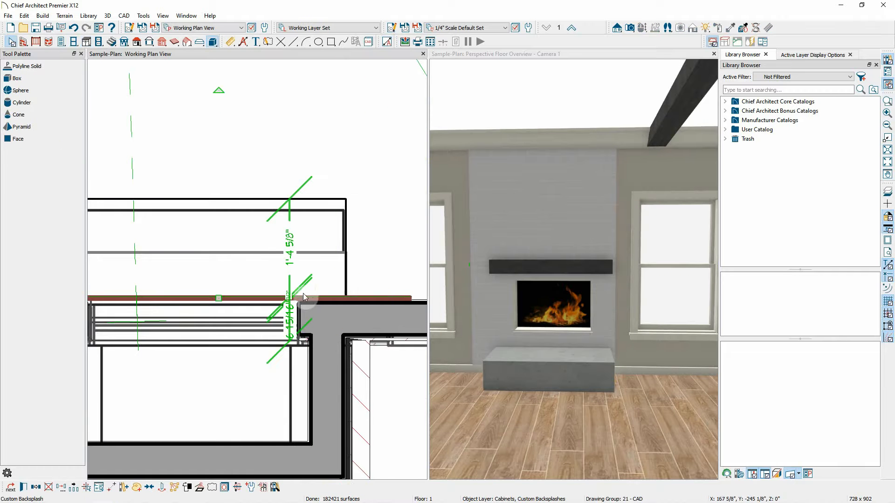
scroll(303, 295, "down", 5)
scroll(351, 302, "up", 3)
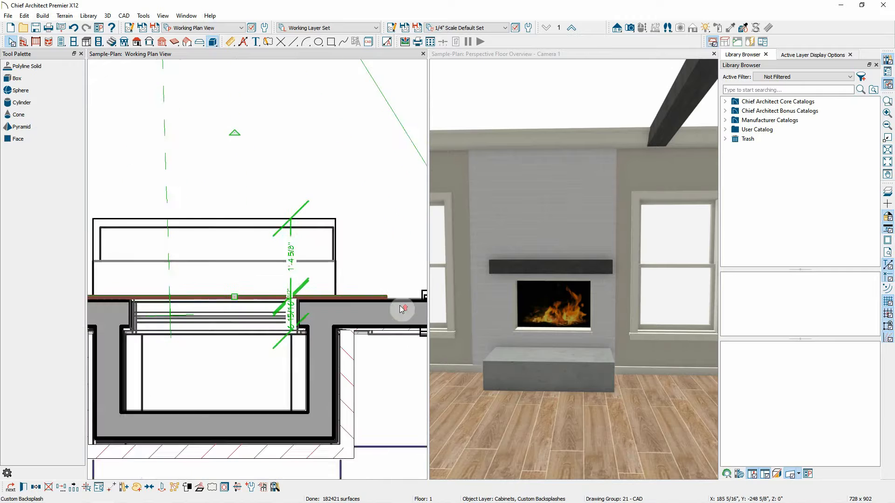
scroll(402, 309, "up", 2)
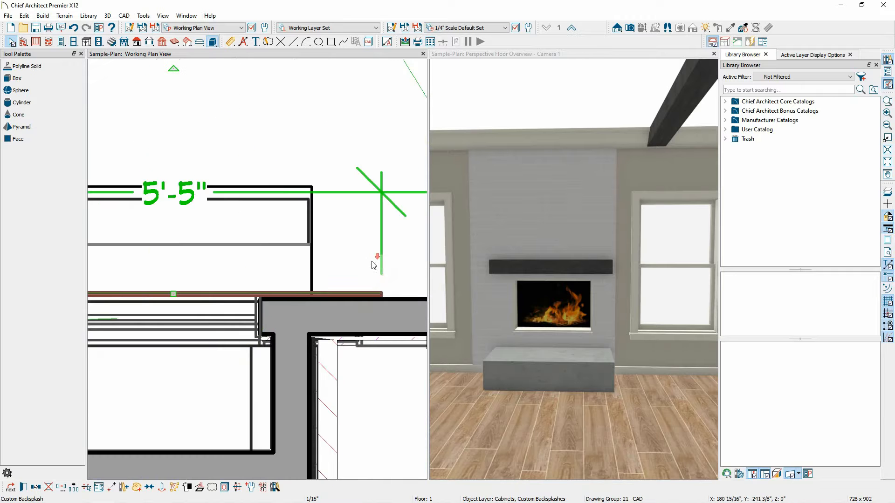
scroll(383, 295, "down", 3)
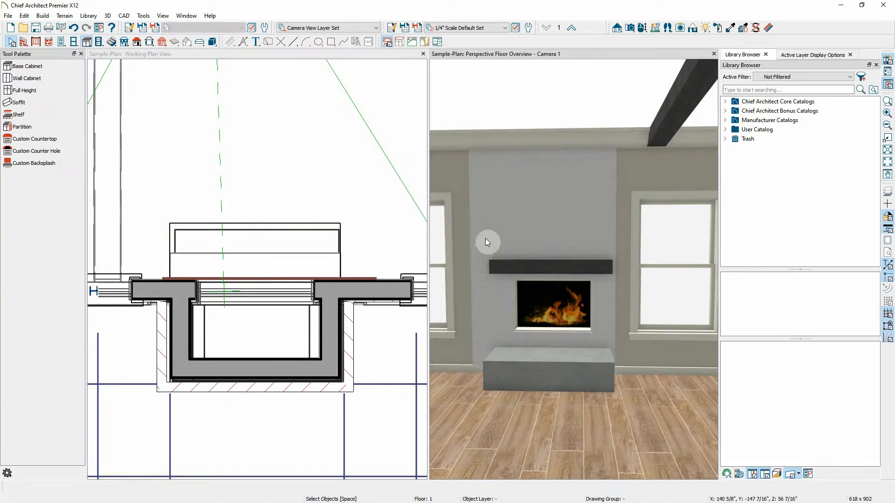
left_click(485, 237)
left_click_drag(470, 236, 488, 238)
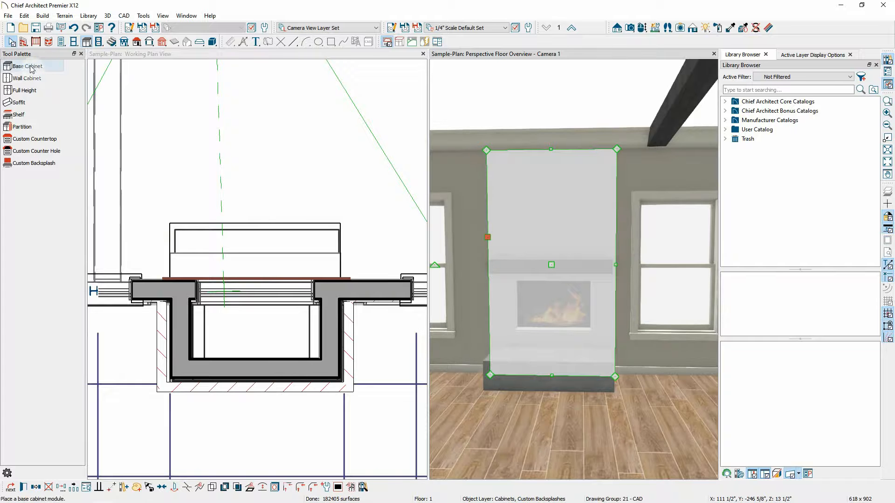
key("Escape")
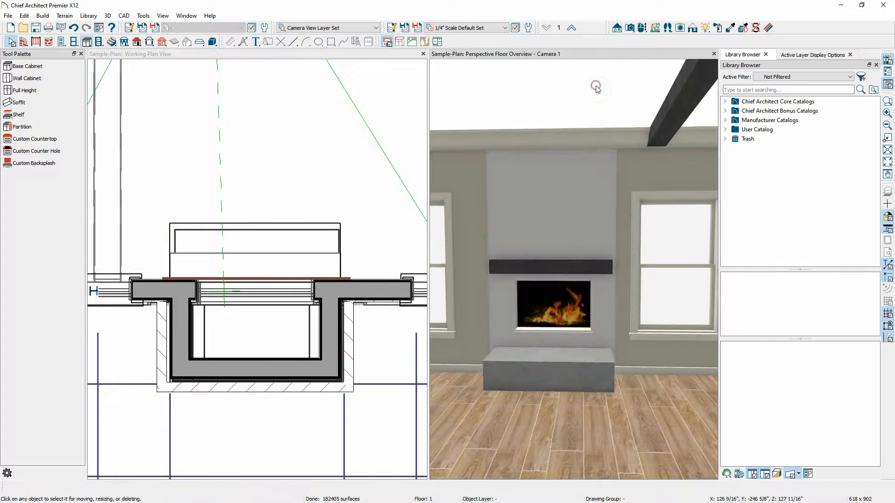
Pick up Minnesota Fieldstone Huron from the chimney's exterior with the material eyedropper and apply it to the backsplash.
left_click(642, 28)
mouse_move(639, 101)
left_mouse_down()
mouse_move(563, 168)
mouse_move(549, 194)
left_mouse_up()
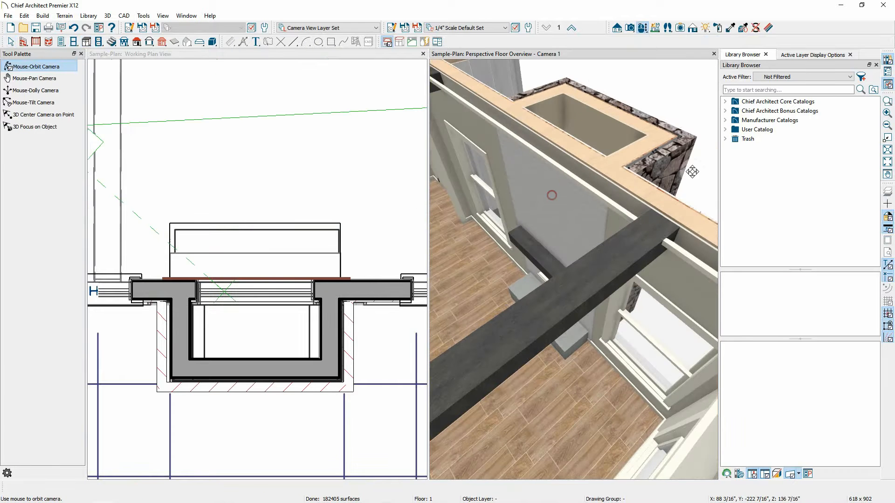
left_click(728, 28)
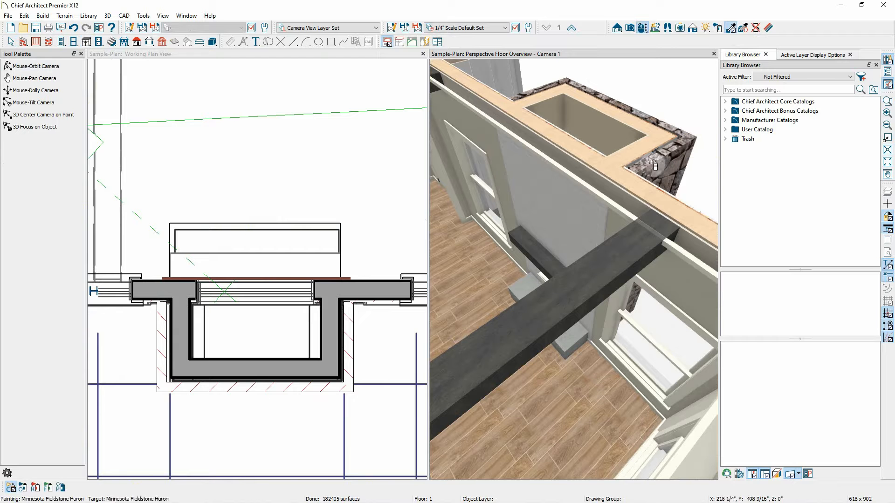
left_click(448, 199)
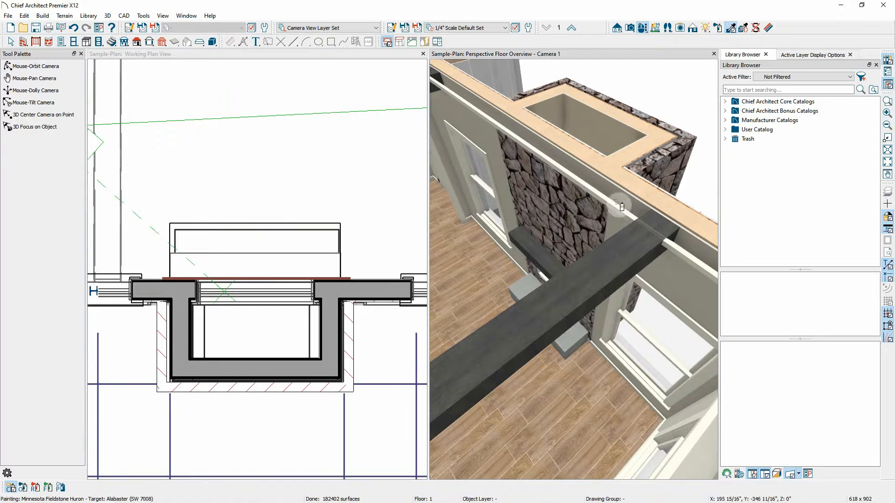
Set the thickness of the backsplash's Minnesota Fieldstone Huron material layer to 6" and apply the backsplash specification.
scroll(585, 220, "up", 2)
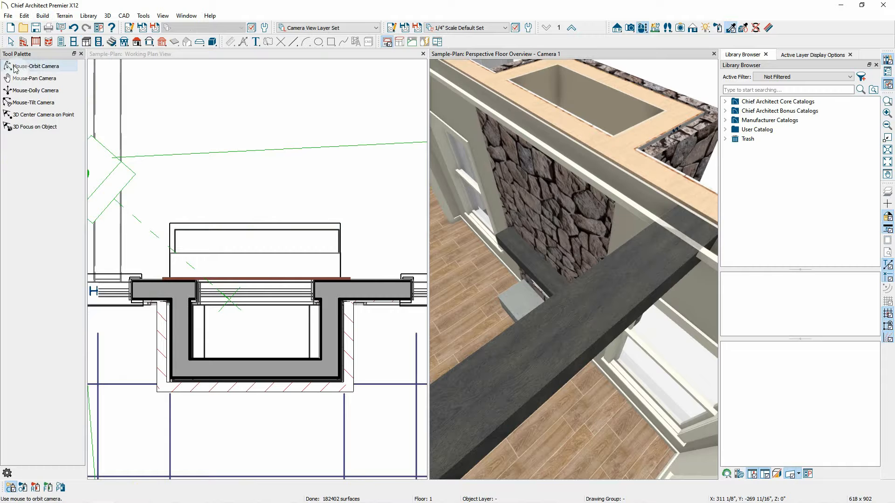
left_click(34, 66)
left_click_drag(484, 220, 648, 155)
key("space")
left_click(559, 176)
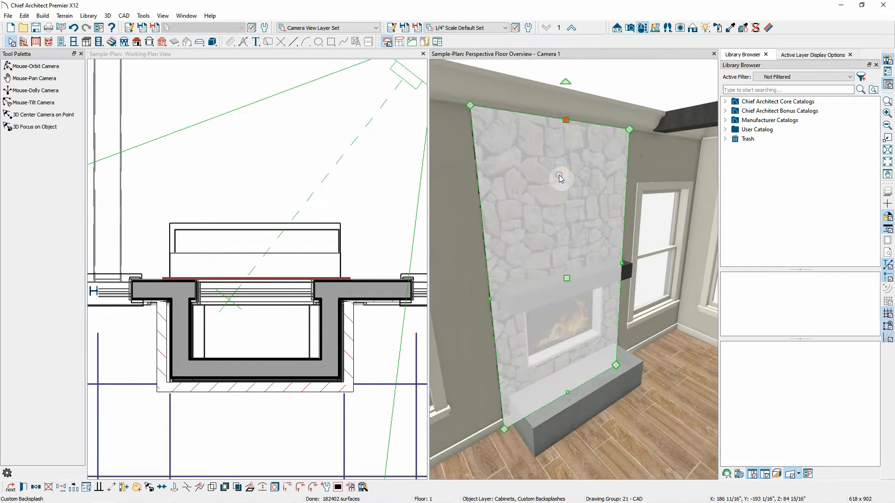
double_click(560, 177)
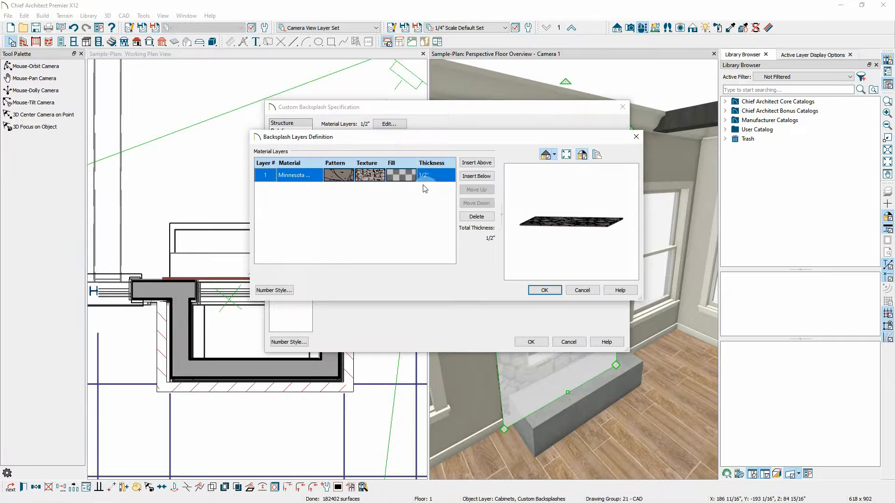
left_click(433, 179)
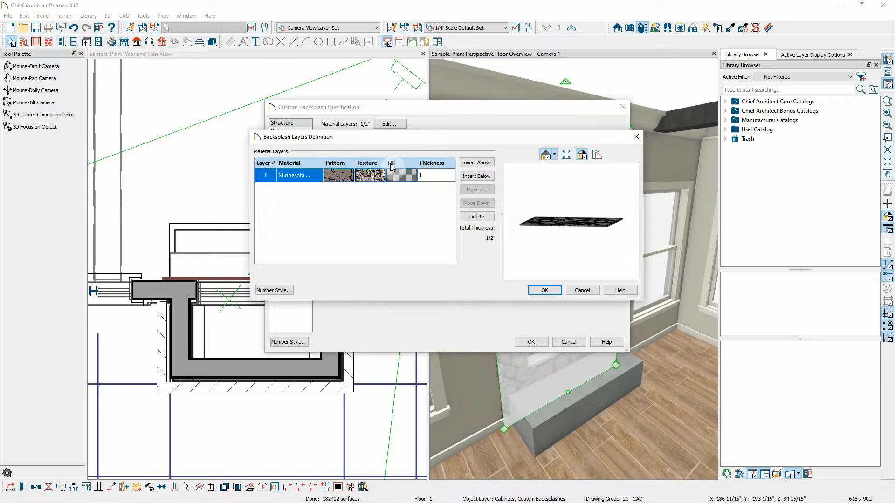
left_click(421, 209)
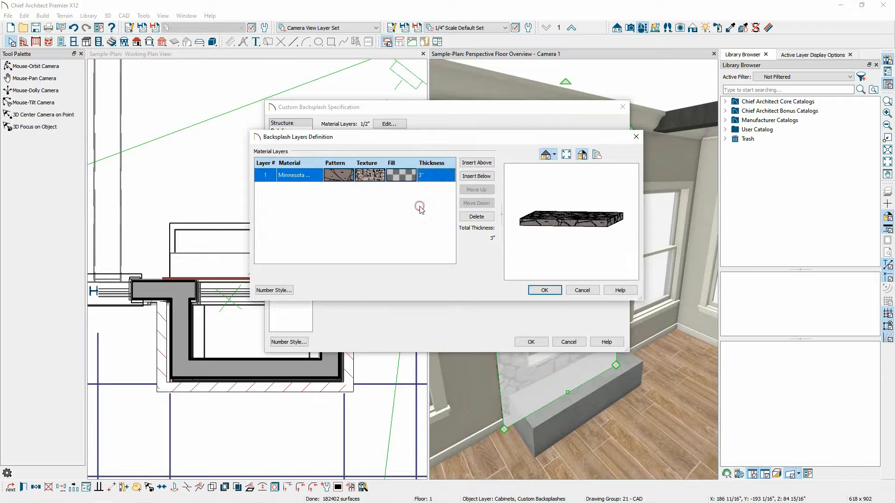
left_click(437, 179)
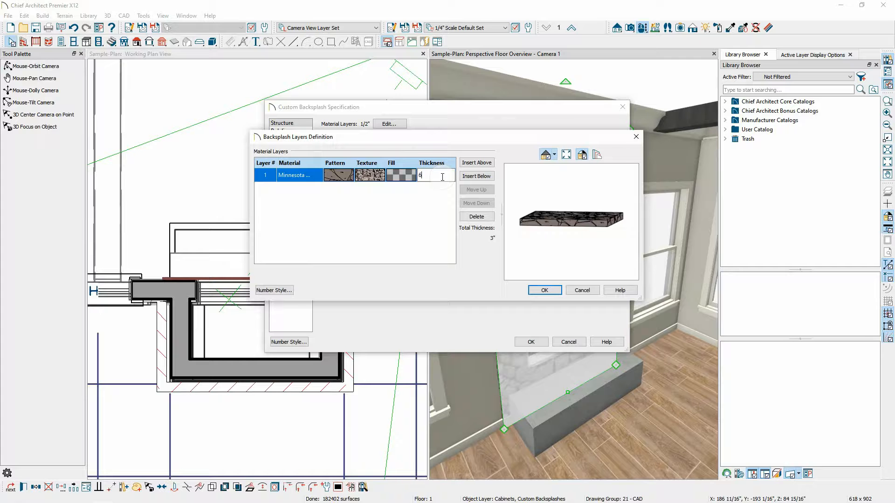
type("6")
left_click(438, 201)
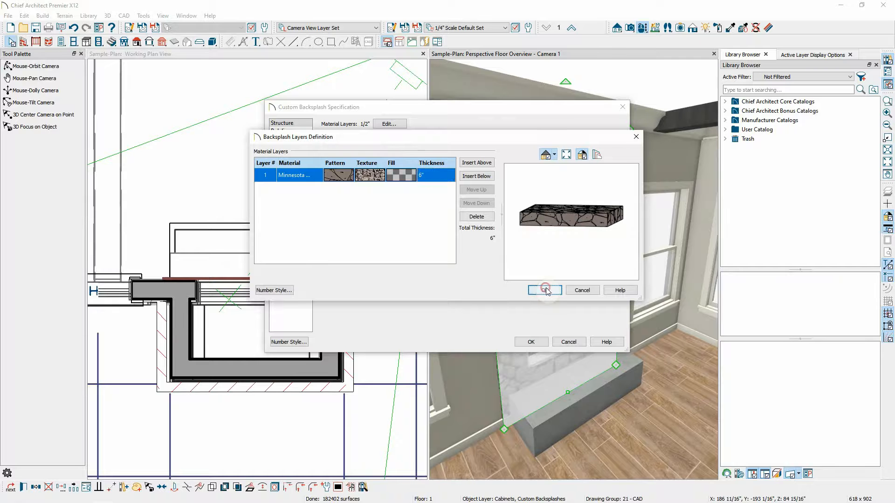
left_click(545, 290)
left_click(530, 342)
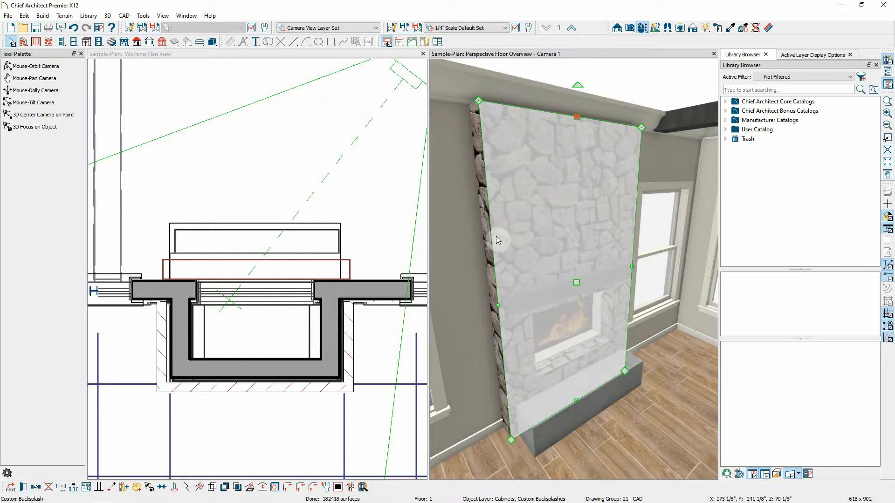
Raise the stone backsplash's top edge further so it covers the ceiling molding.
left_click(540, 218)
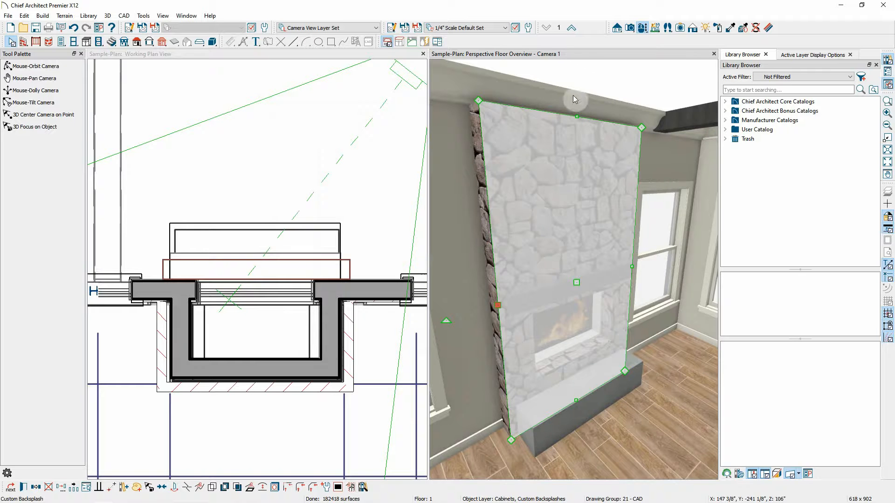
scroll(567, 221, "down", 3)
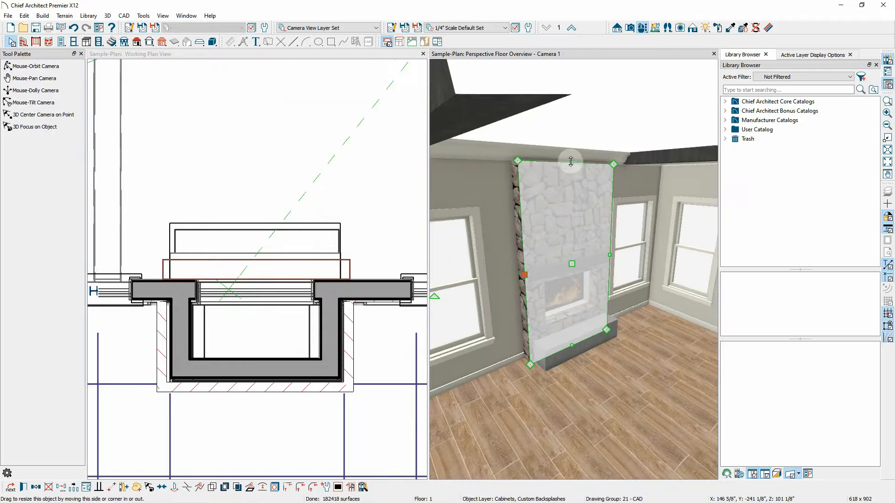
left_click_drag(570, 161, 565, 141)
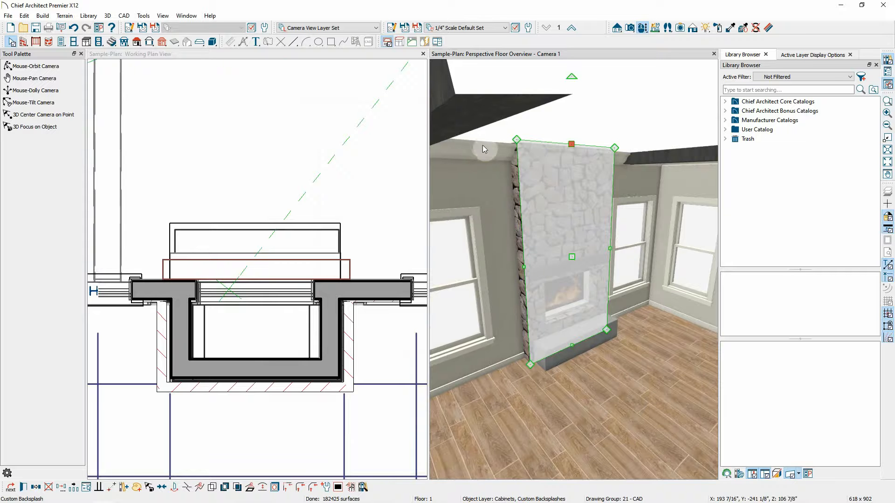
left_click(579, 113)
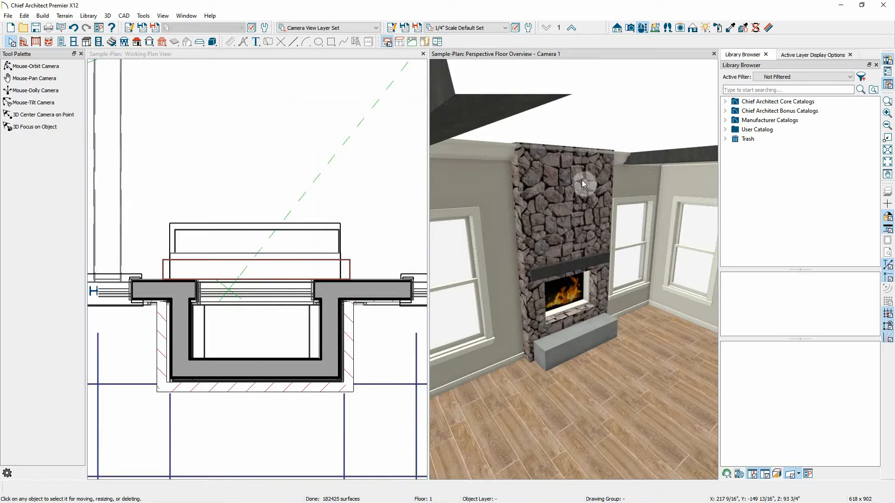
Center the custom backsplash on the back wall of the chimney bump-out in plan.
scroll(276, 244, "up", 2)
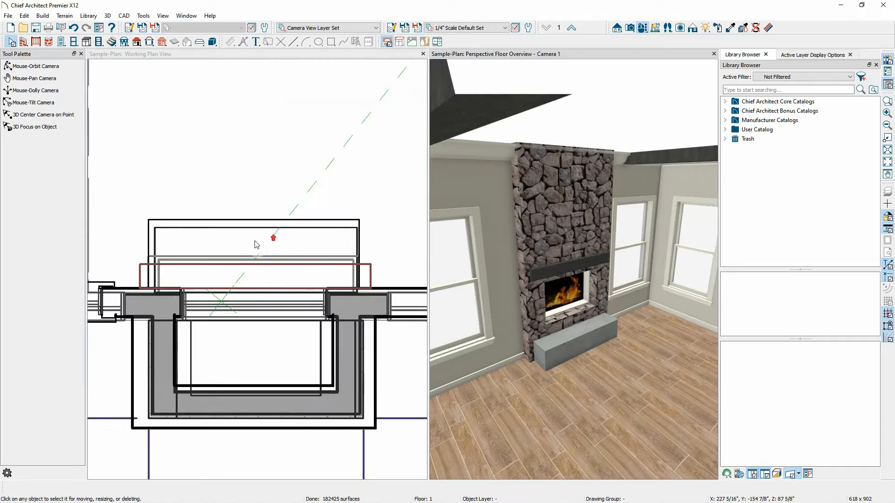
left_click(360, 273)
scroll(367, 262, "up", 1)
left_click(362, 278)
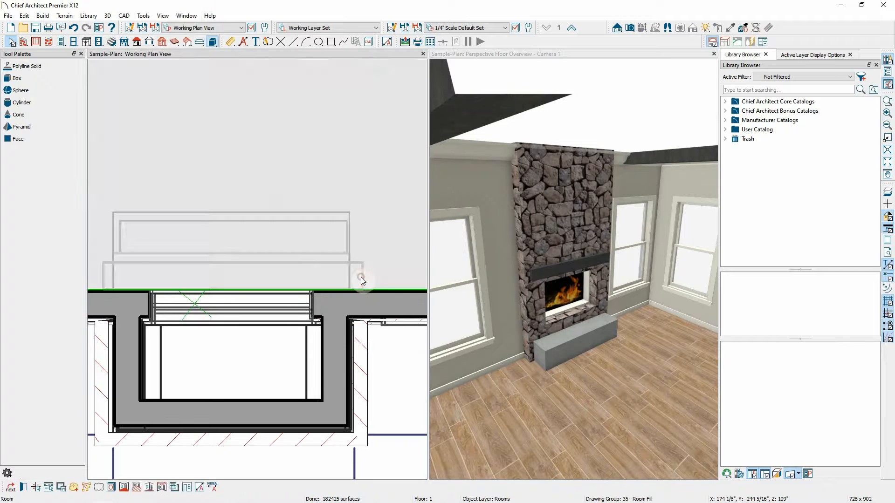
scroll(376, 287, "down", 2)
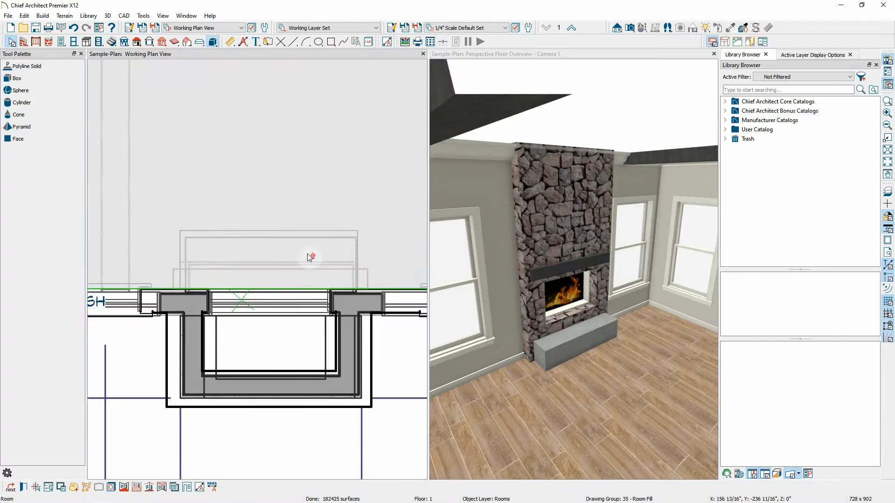
scroll(305, 255, "up", 2)
left_click(391, 289)
left_click(345, 275)
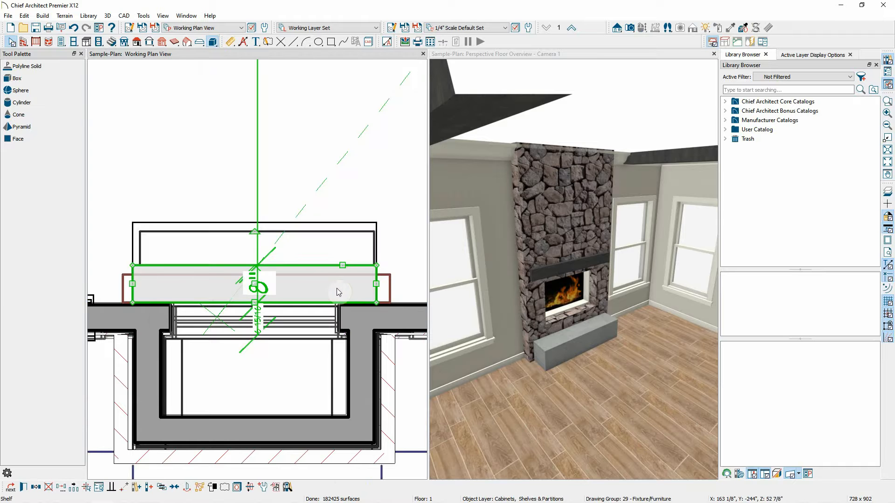
left_click(126, 289)
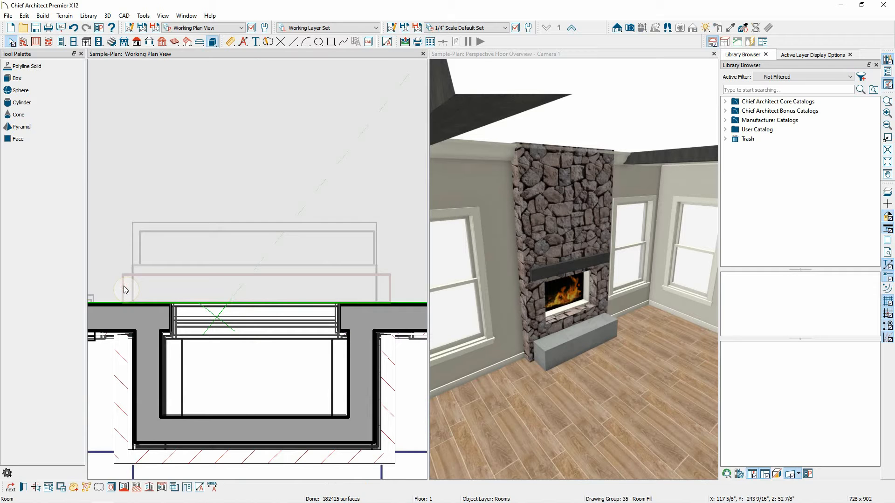
key("Escape")
left_click(137, 284)
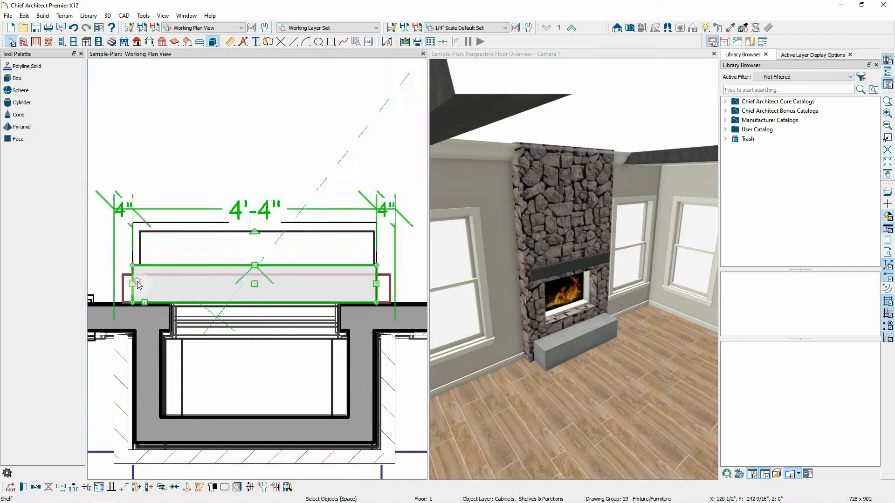
key("Escape")
left_click(137, 284)
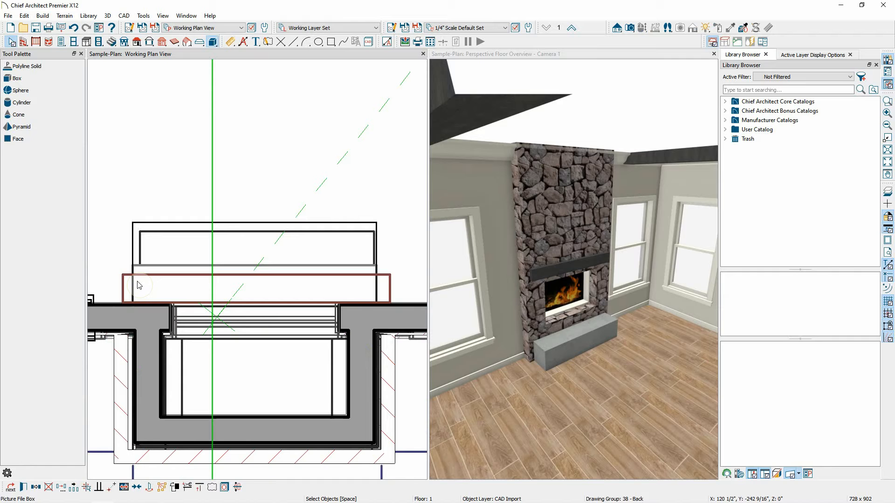
left_click(385, 292)
left_click(387, 279)
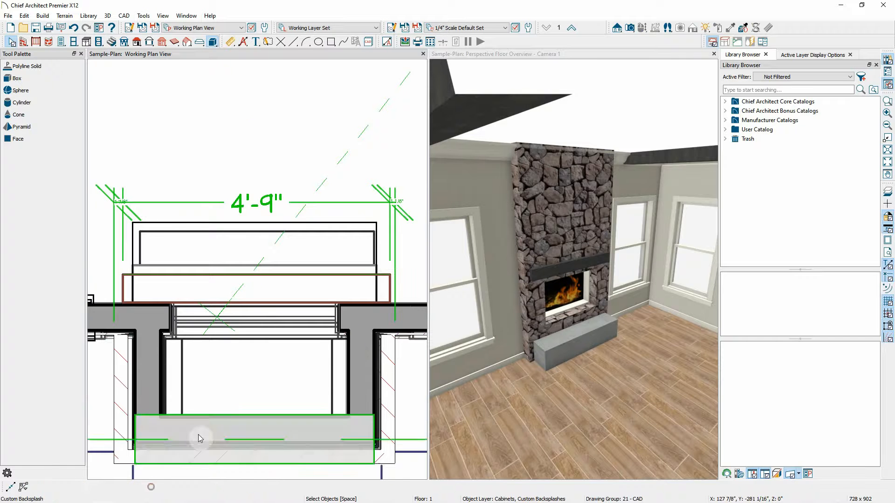
left_click(241, 396)
left_click(240, 392)
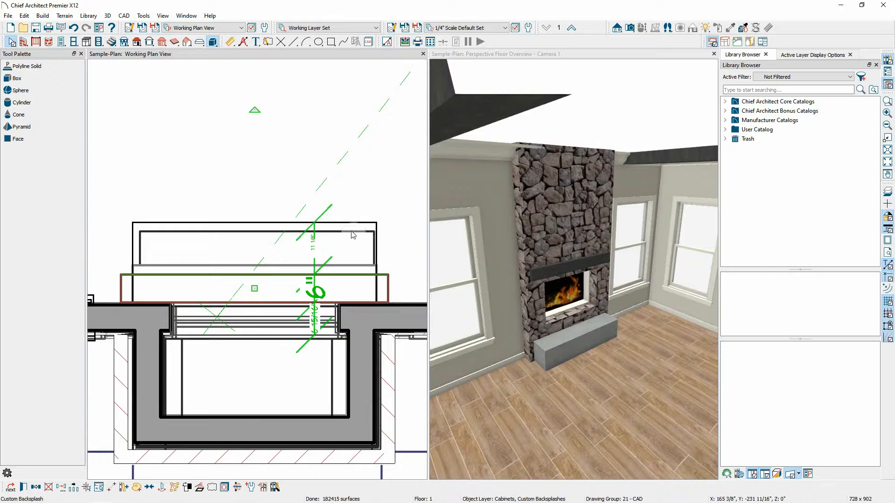
Move the mantel shelf forward in plan so its back meets the backsplash's front face.
left_click(370, 267)
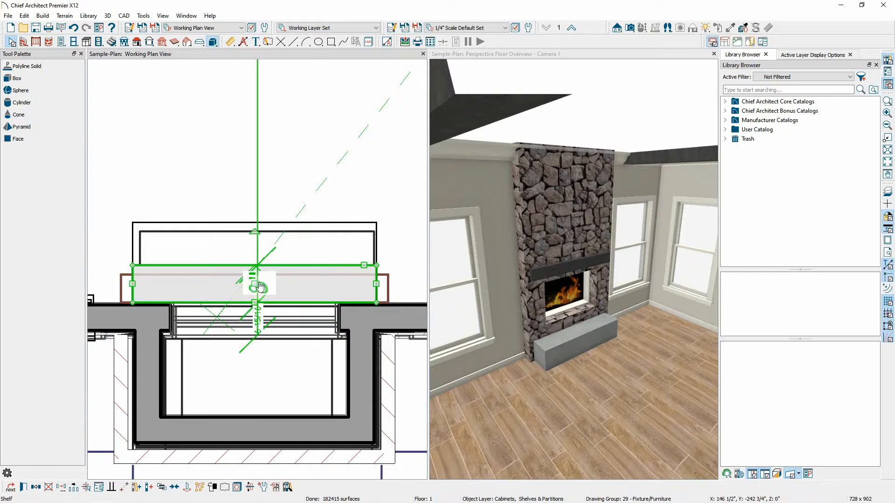
left_click_drag(260, 286, 250, 259)
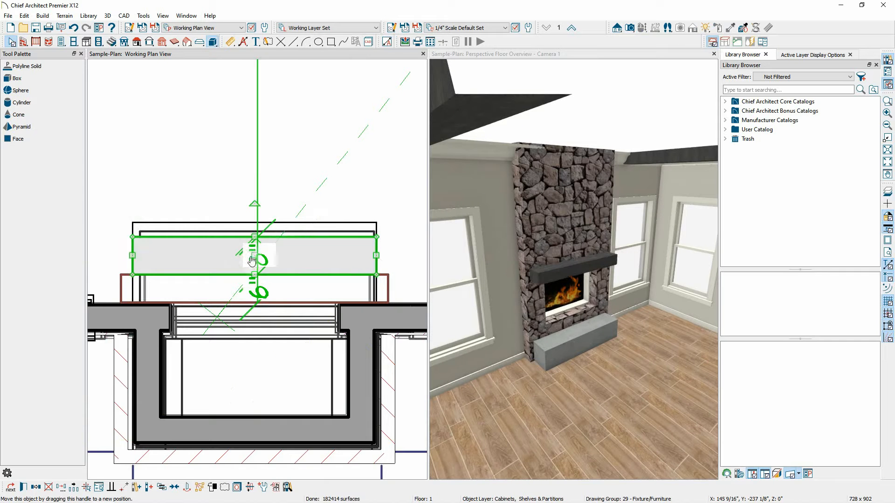
left_click(298, 225)
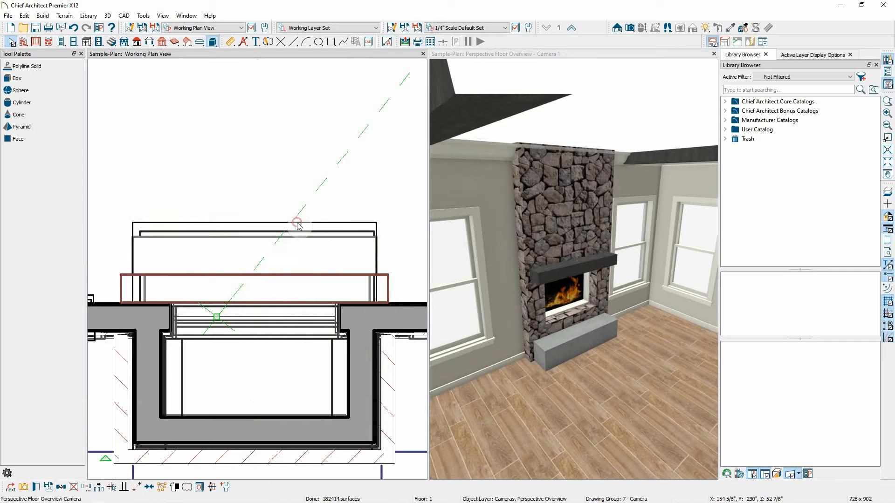
Move the raised hearth forward against the backsplash's front face and pull its front edge in to a depth of 1'.
left_click(377, 227)
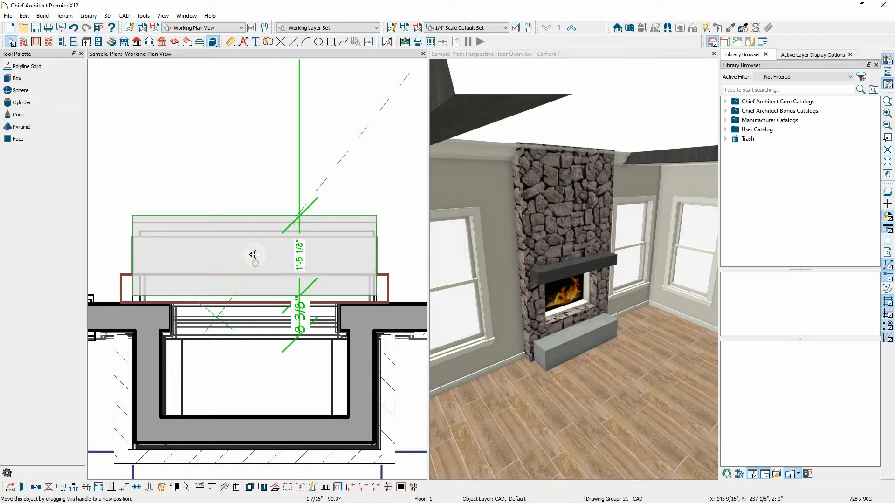
left_click_drag(255, 254, 254, 232)
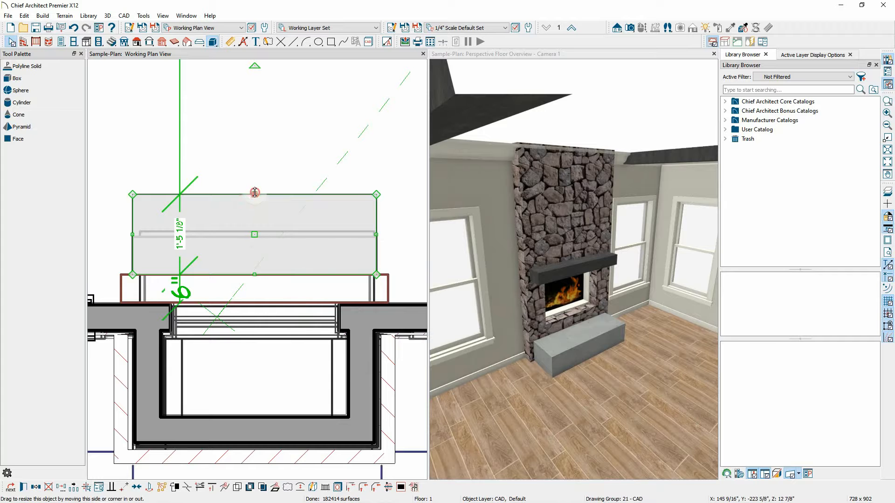
left_click_drag(255, 194, 251, 218)
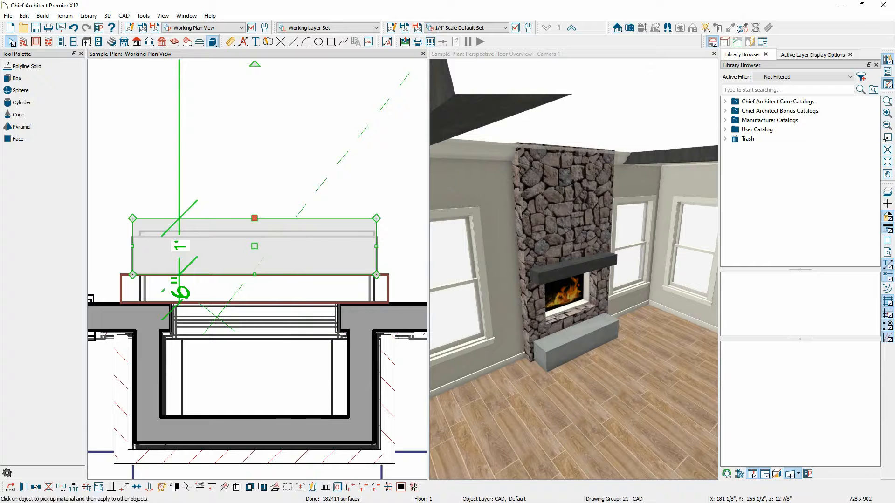
Pick up Minnesota Fieldstone Huron from the backsplash with the material eyedropper and apply it to the raised hearth.
left_click(652, 58)
left_click(730, 29)
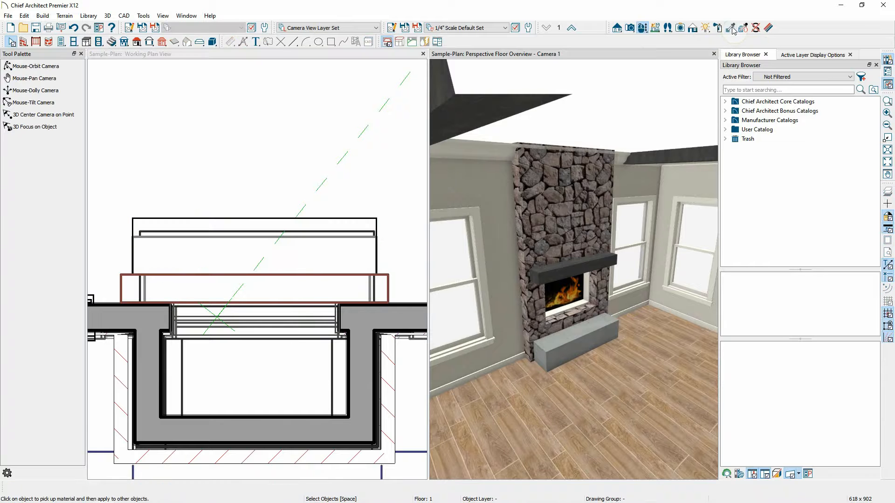
left_click(550, 198)
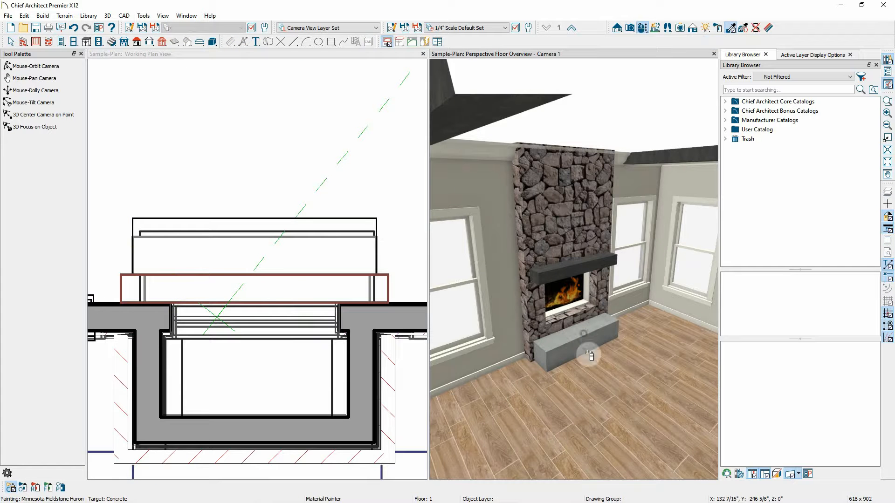
left_click(272, 252)
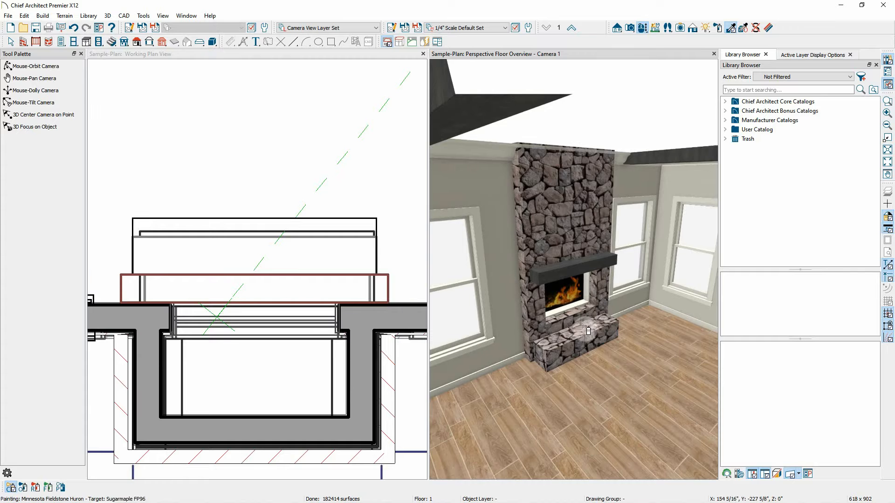
Apply Minnesota Fieldstone Huron to the bone-colored frame around the fire window.
scroll(588, 301, "up", 5)
scroll(587, 292, "up", 3)
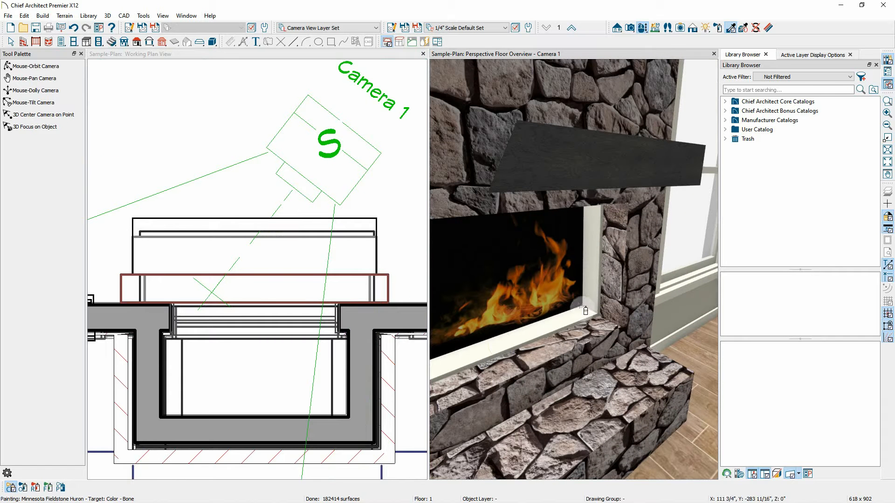
left_click(601, 270)
scroll(548, 340, "down", 5)
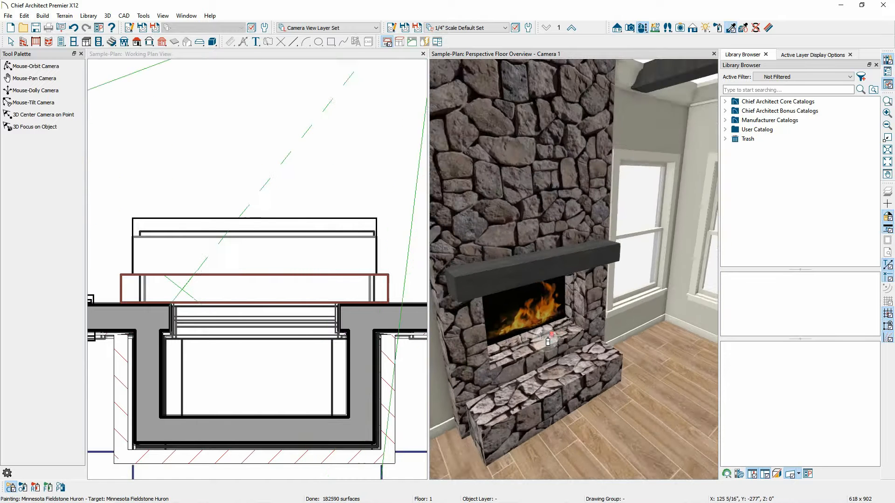
scroll(548, 340, "down", 2)
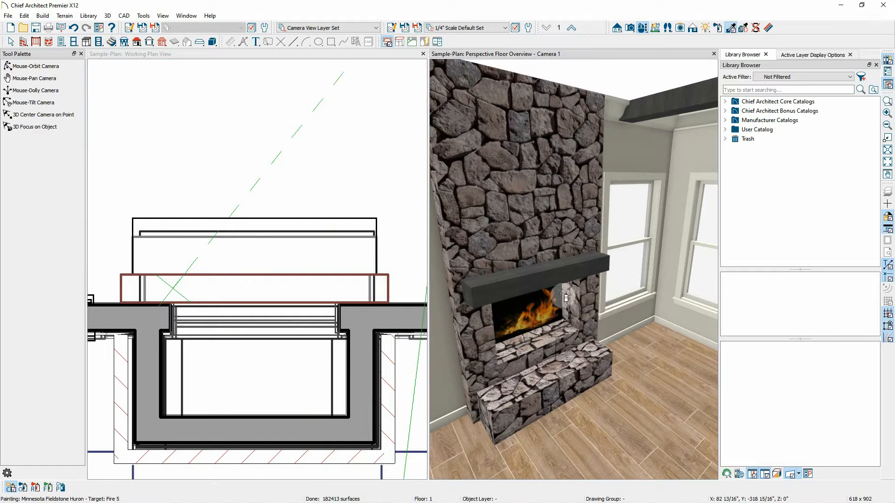
left_click(585, 264)
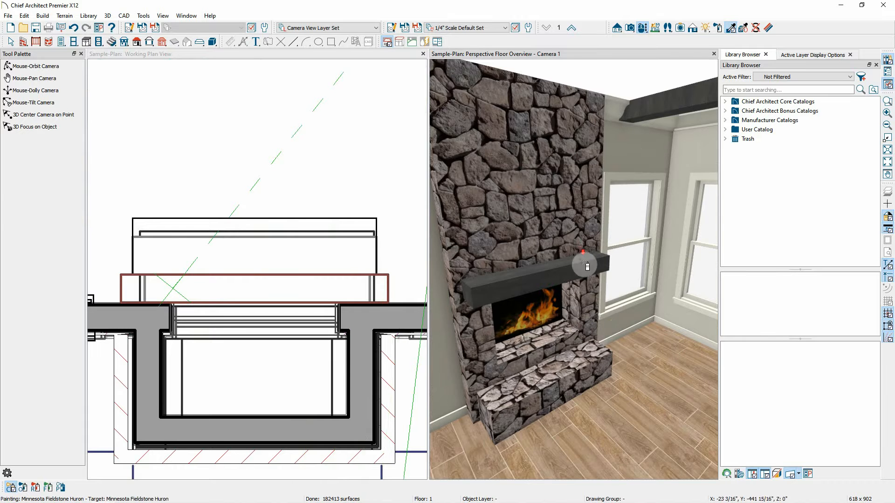
scroll(585, 264, "down", 3)
scroll(580, 319, "up", 2)
left_click(579, 320)
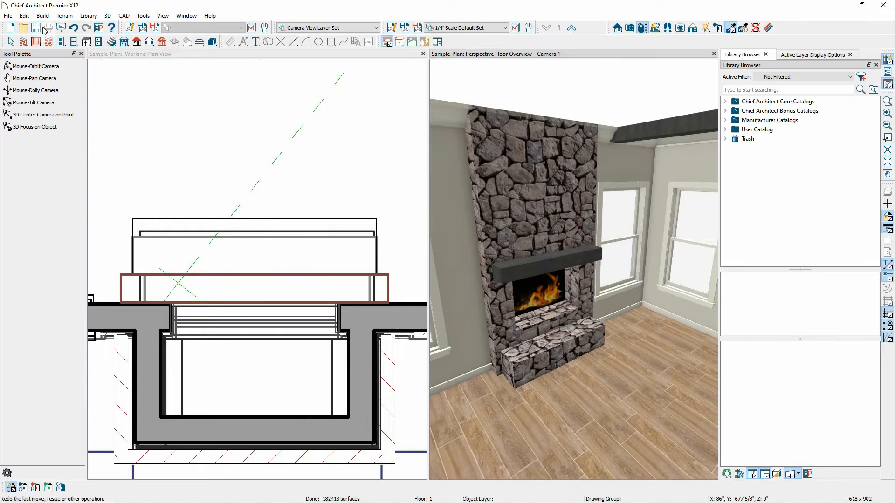
Examine the fireplace from inside and the chimney from outside, with the upper floor and roof displayed.
left_click(36, 66)
mouse_move(643, 340)
left_mouse_down()
mouse_move(536, 357)
mouse_move(536, 375)
mouse_move(511, 314)
mouse_move(631, 315)
mouse_move(644, 330)
left_mouse_up()
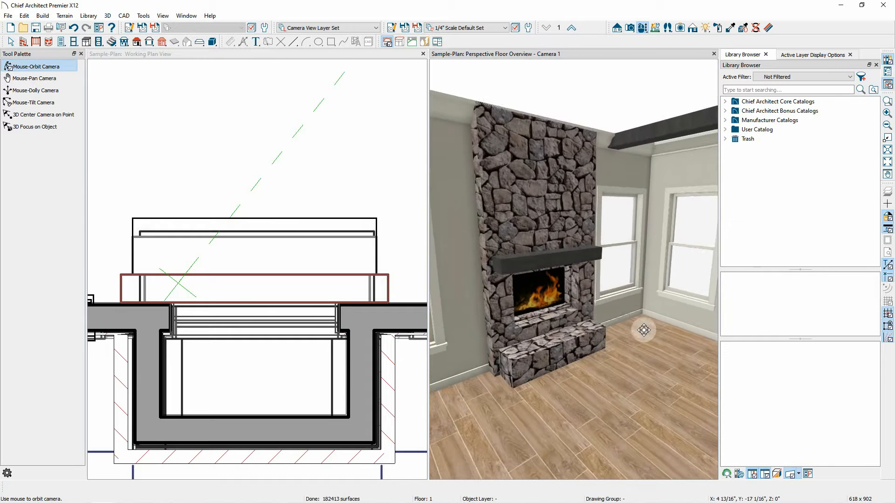
mouse_move(570, 304)
left_mouse_down()
mouse_move(511, 188)
mouse_move(617, 256)
mouse_move(606, 258)
mouse_move(675, 260)
mouse_move(605, 265)
mouse_move(619, 268)
mouse_move(608, 299)
mouse_move(503, 304)
mouse_move(580, 305)
left_mouse_up()
left_click_drag(445, 314, 429, 276)
left_click_drag(613, 233, 610, 210)
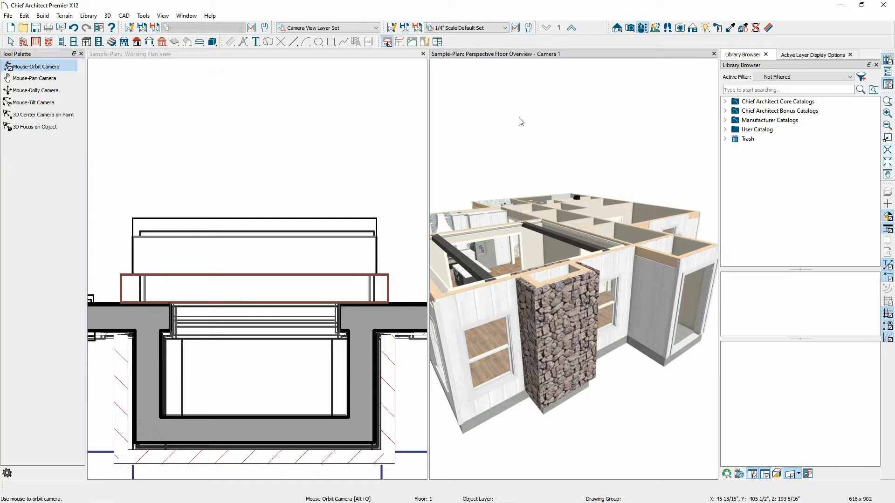
left_click(572, 29)
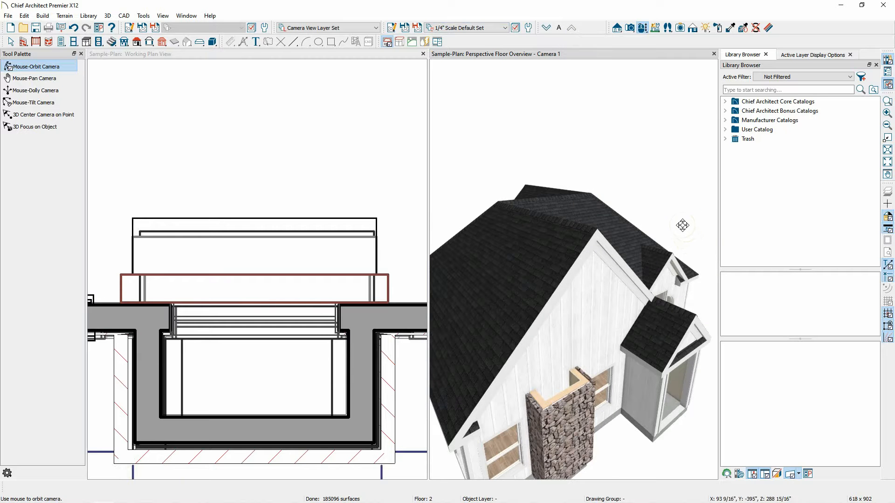
mouse_move(681, 226)
left_mouse_down()
mouse_move(609, 208)
mouse_move(624, 202)
mouse_move(657, 213)
mouse_move(664, 229)
left_mouse_up()
Draw a rectangular polyline solid over the chimney bump-out in plan, from its outer stone corner back to the house wall.
scroll(261, 168, "down", 4)
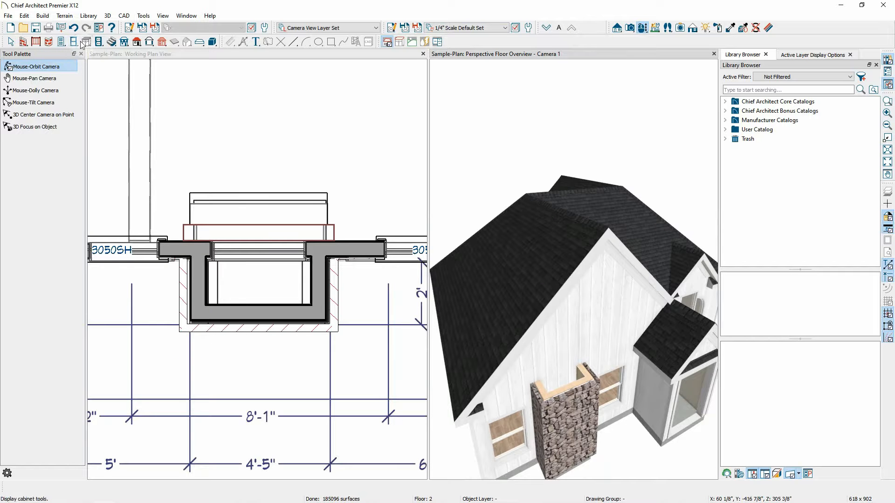
left_click(211, 43)
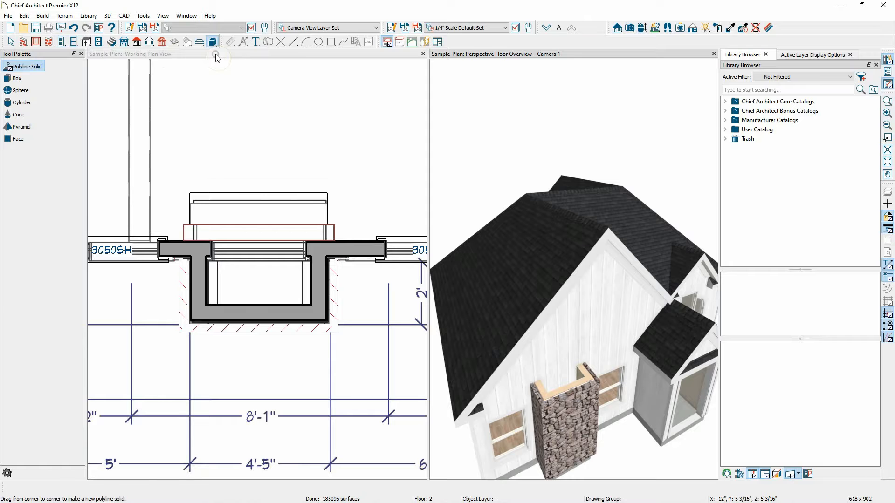
left_click(216, 55)
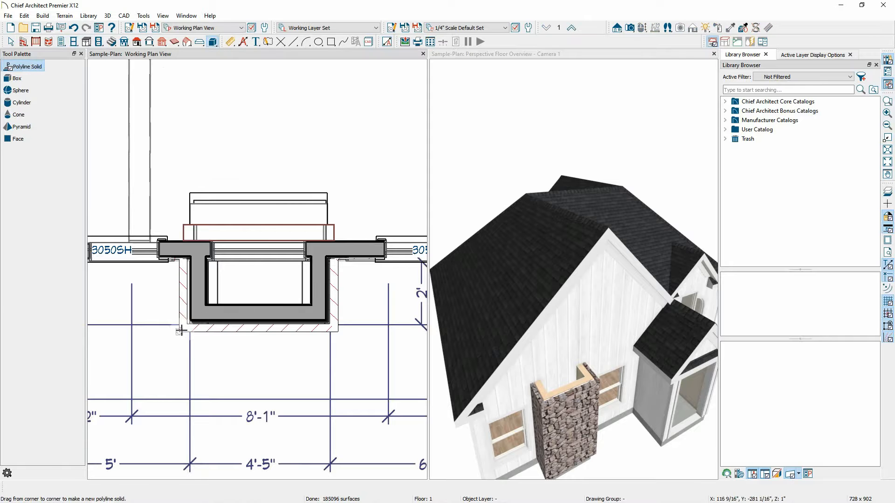
left_click_drag(179, 331, 337, 257)
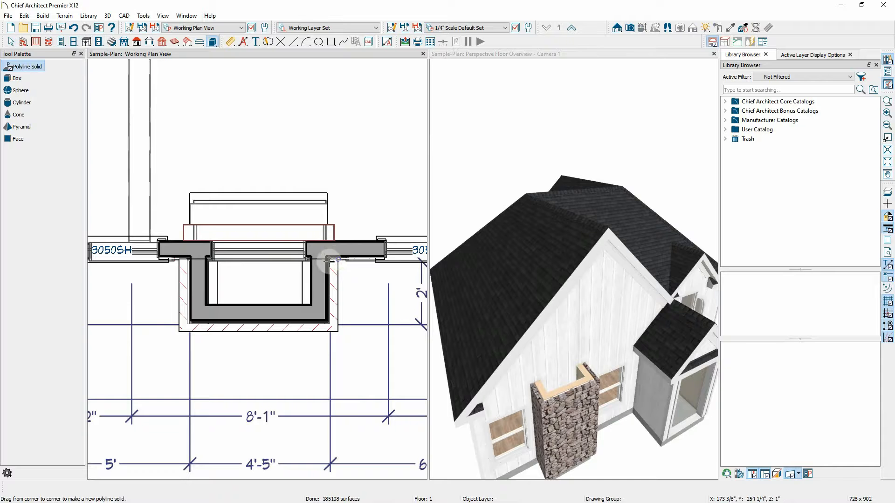
key("space")
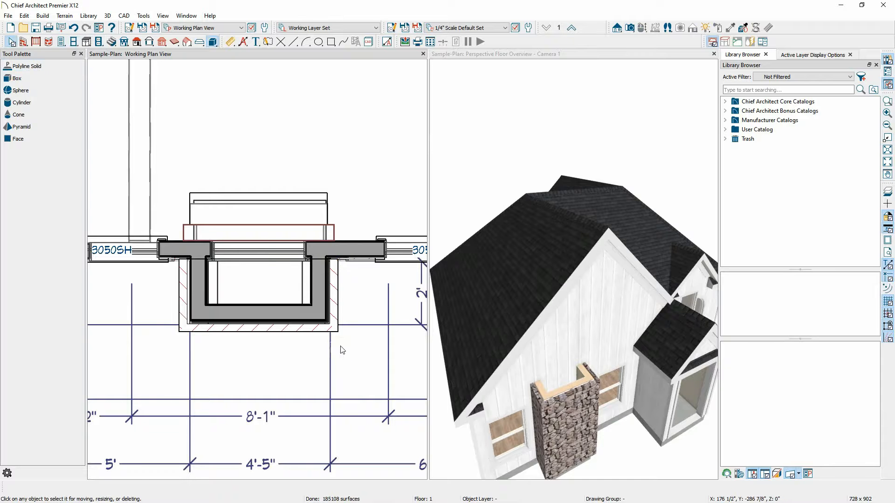
Set the chimney's polyline solid to a thickness of 6" and its top to 144" above the finished floor.
left_click(335, 331)
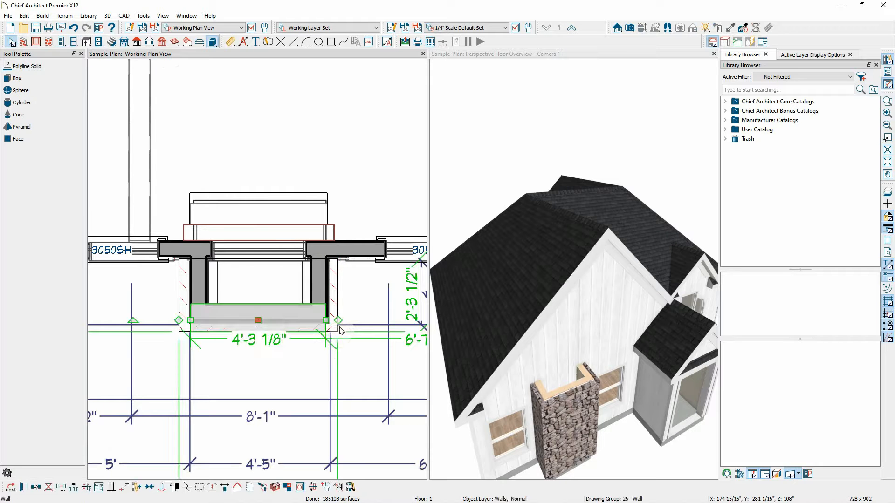
left_click(338, 311)
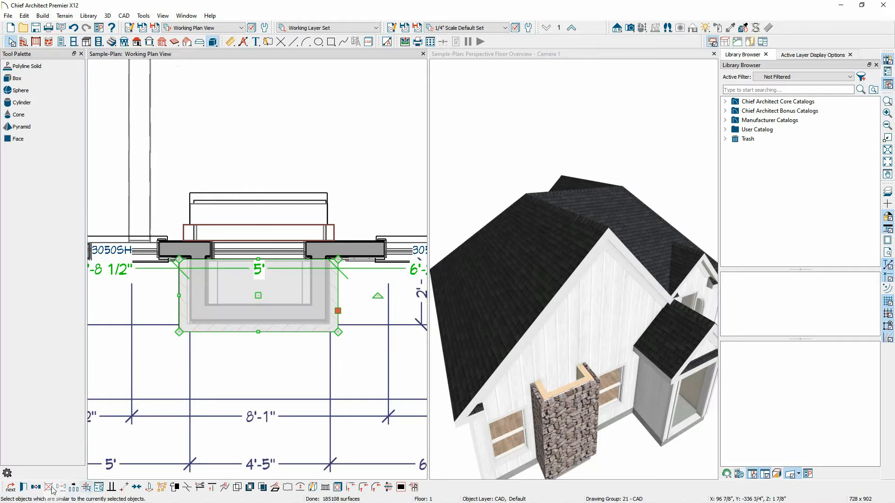
left_click(23, 488)
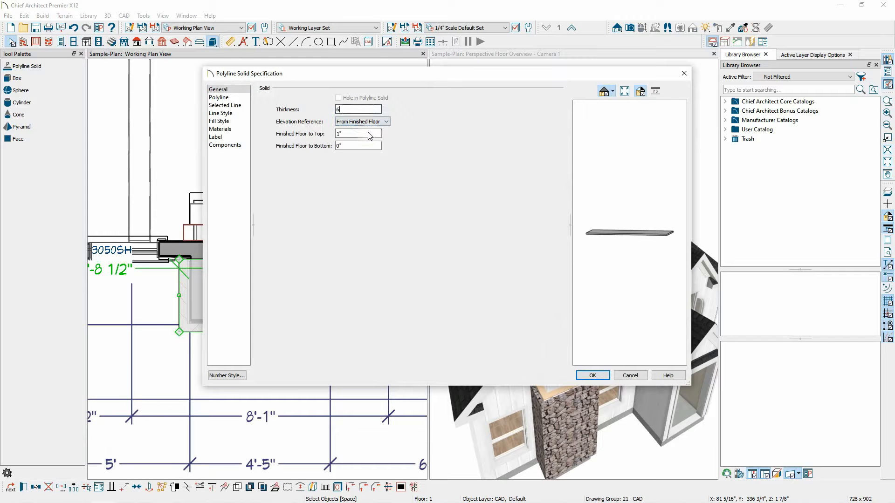
type("6")
key("Tab")
left_click_drag(365, 133, 333, 124)
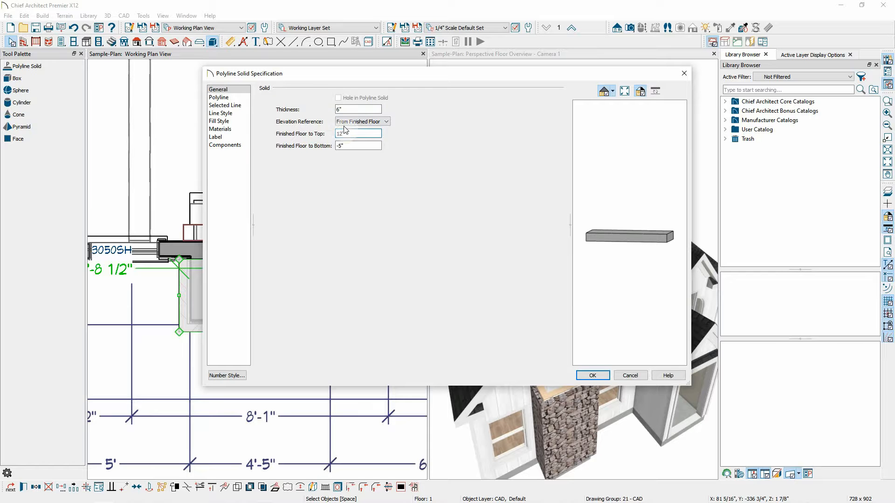
left_click(599, 375)
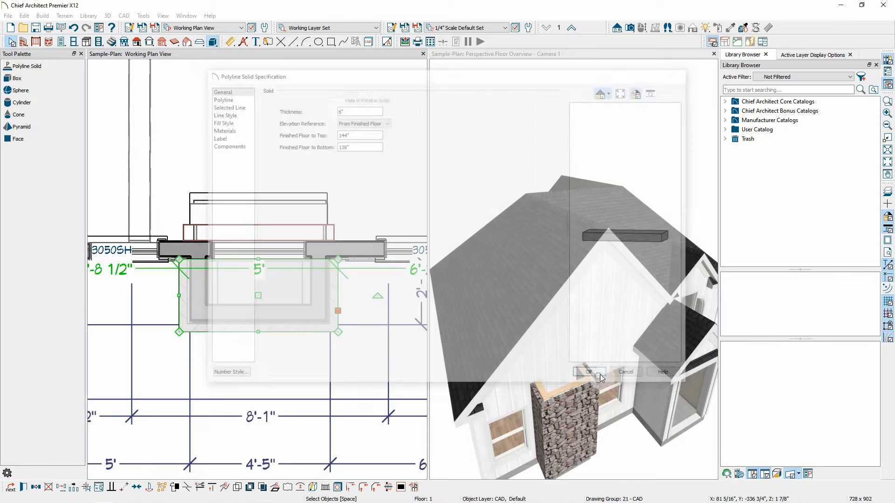
Stretch the solid's underside down onto the stone chimney, and lower its top face to a thickness of about 11".
left_click(617, 438)
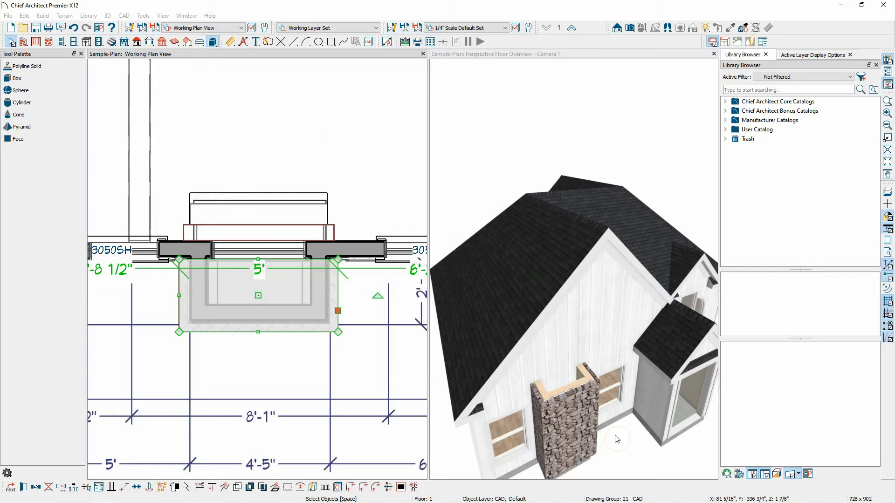
left_click(558, 370)
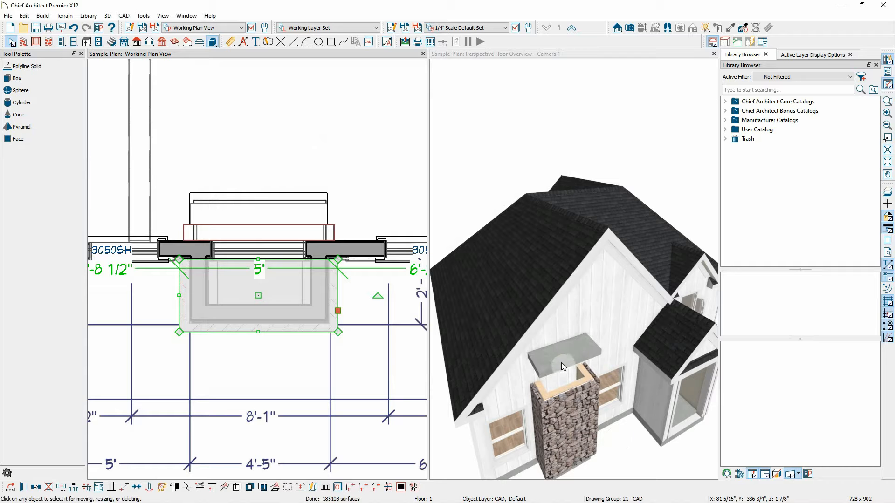
scroll(552, 387, "up", 3)
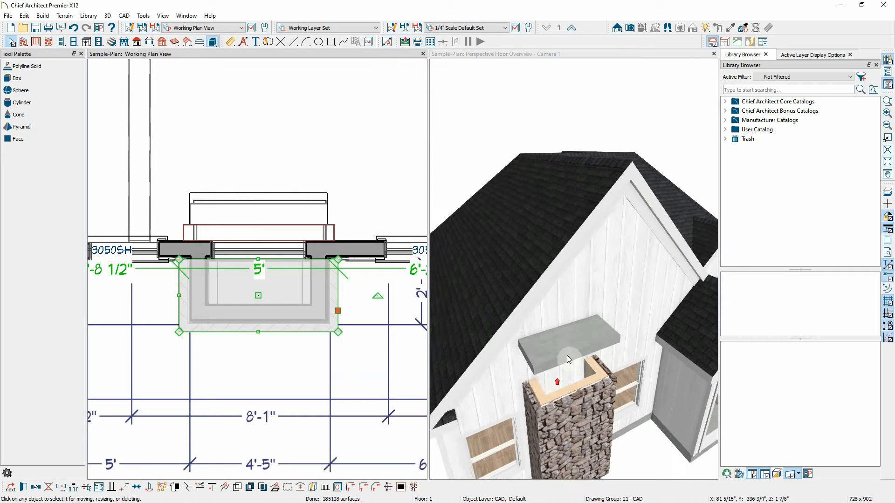
left_click(567, 353)
key("space")
left_click(570, 348)
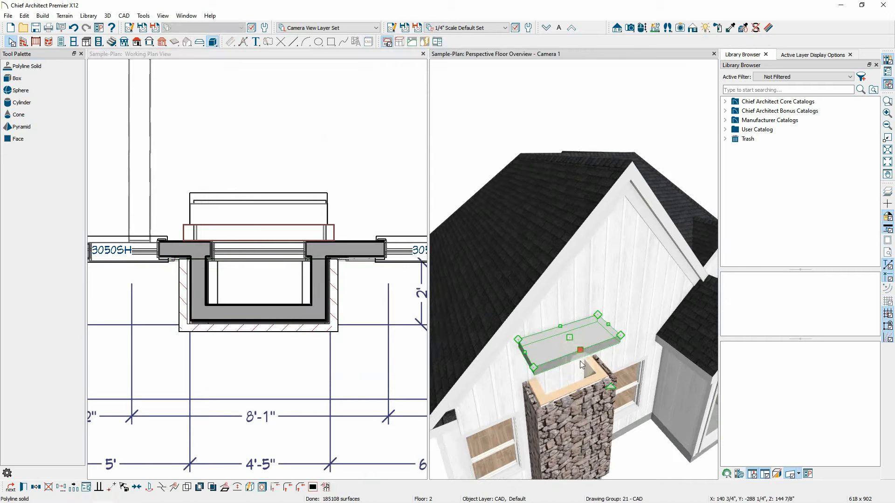
scroll(581, 365, "up", 4)
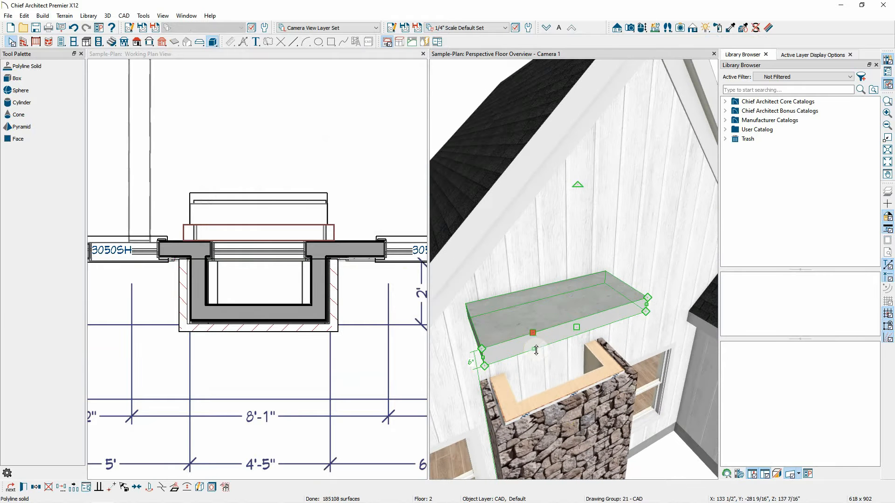
left_click_drag(534, 349, 507, 427)
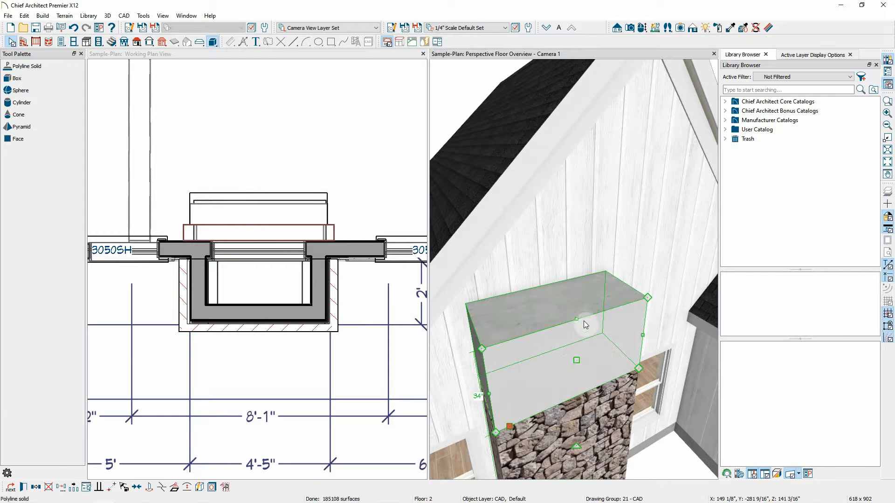
left_click_drag(576, 318, 583, 372)
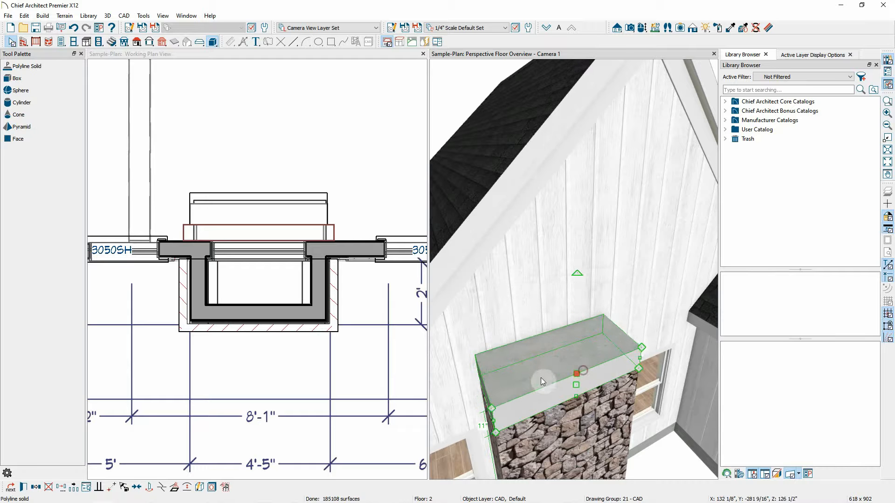
Copy the chimney's polyline solid and paste the copy at the same position.
scroll(485, 321, "down", 4)
scroll(469, 317, "down", 1)
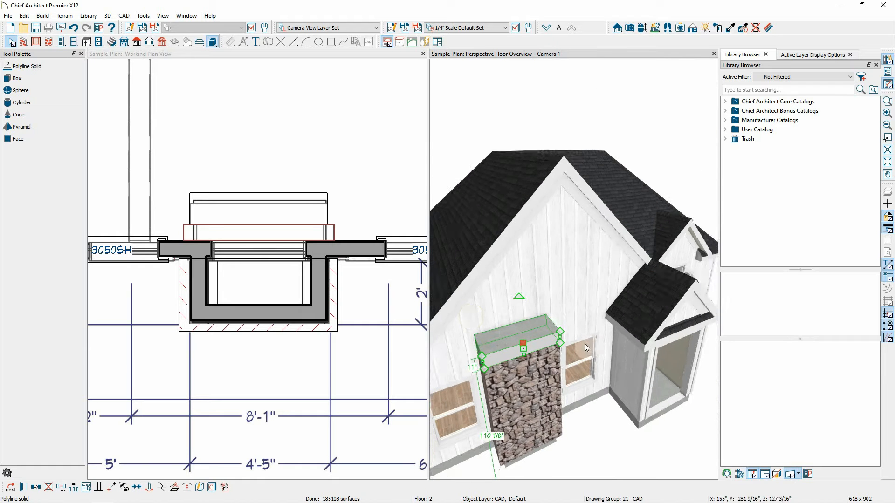
scroll(584, 345, "up", 2)
scroll(563, 343, "down", 2)
scroll(462, 373, "up", 1)
scroll(478, 362, "up", 2)
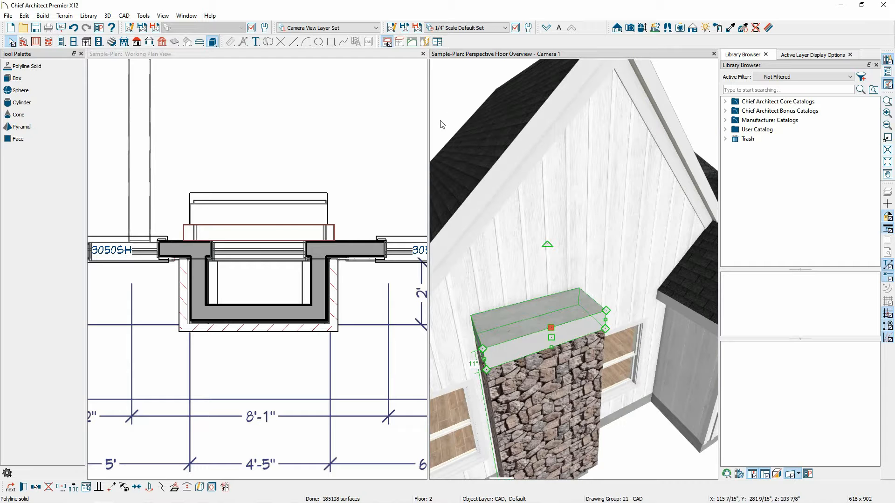
left_click(292, 282)
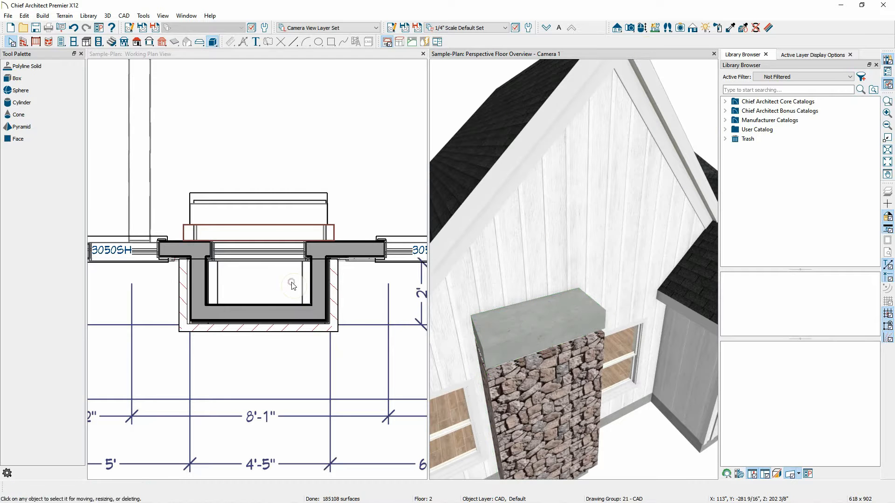
left_click(335, 331)
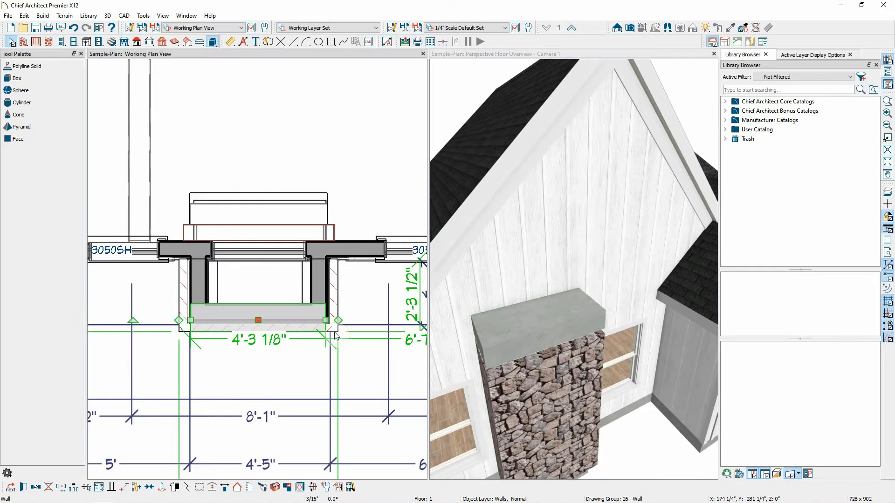
left_click(335, 334)
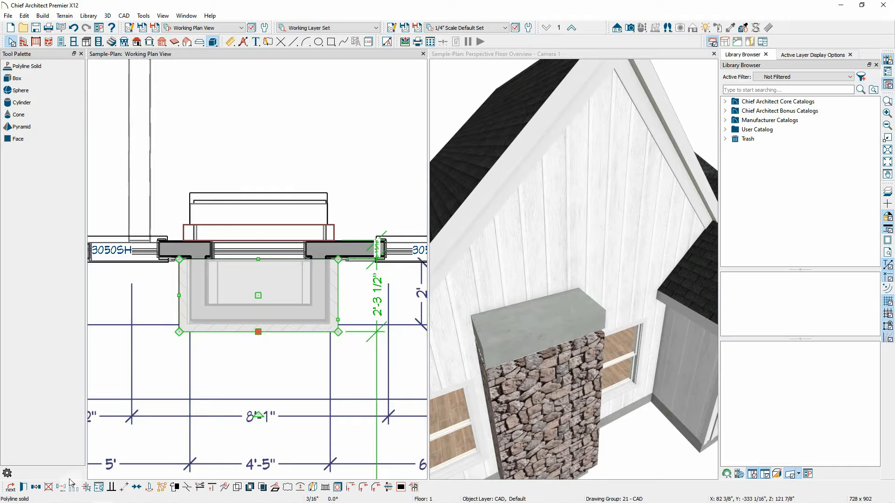
left_click(42, 490)
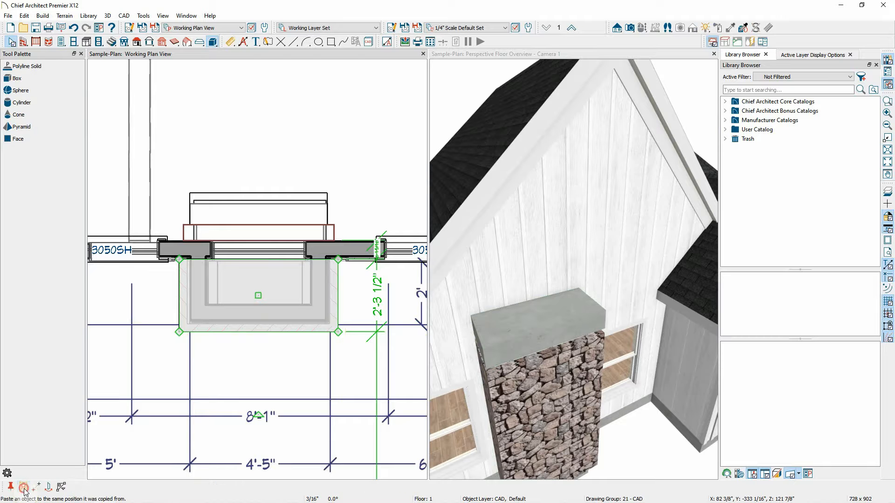
left_click(23, 487)
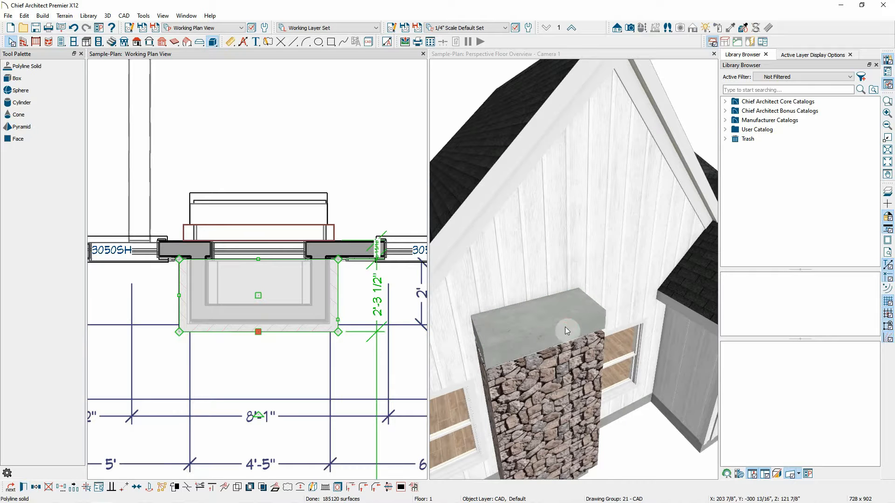
Raise one of the two coincident chimney solids by changing its height from finished floor to bottom.
left_click(549, 336)
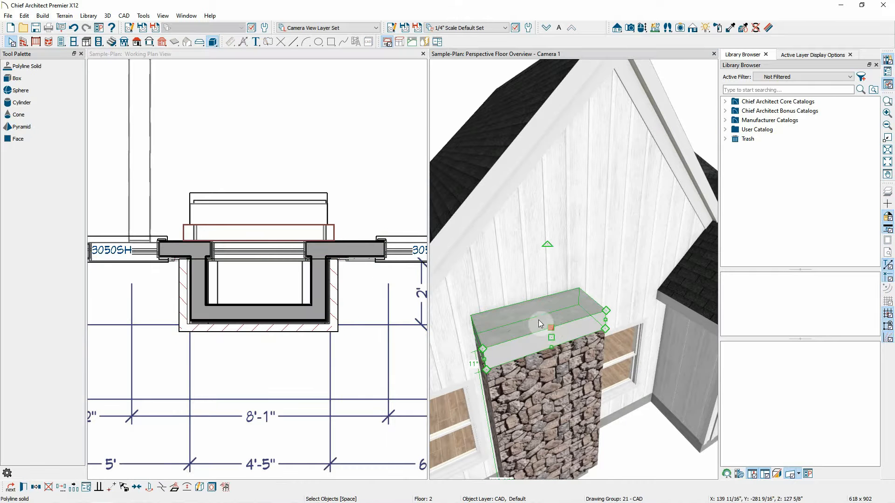
left_click(543, 317)
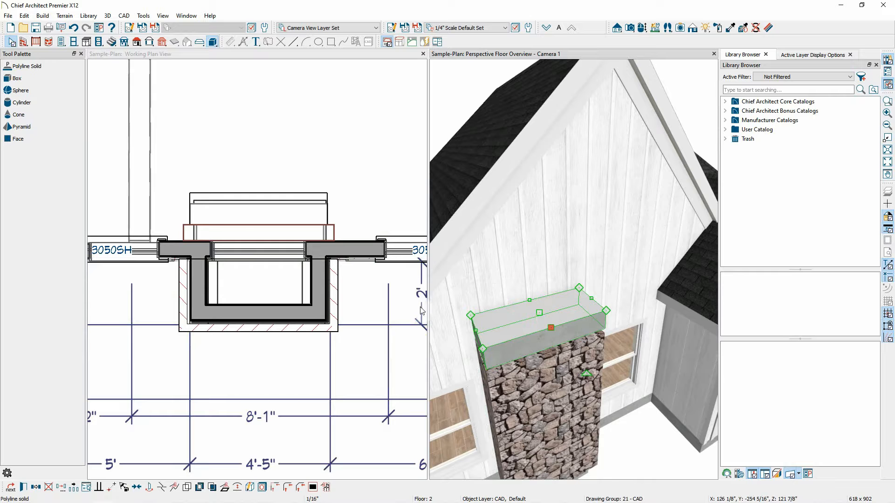
left_click_drag(539, 313, 537, 310)
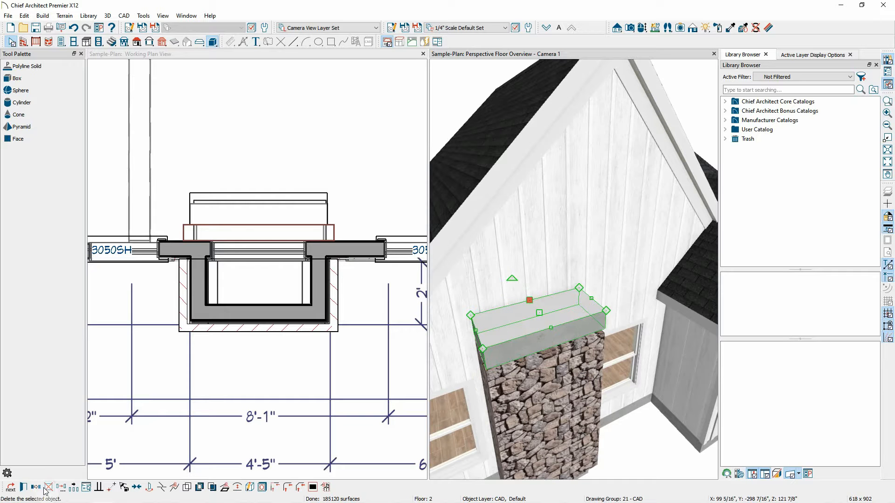
left_click(23, 487)
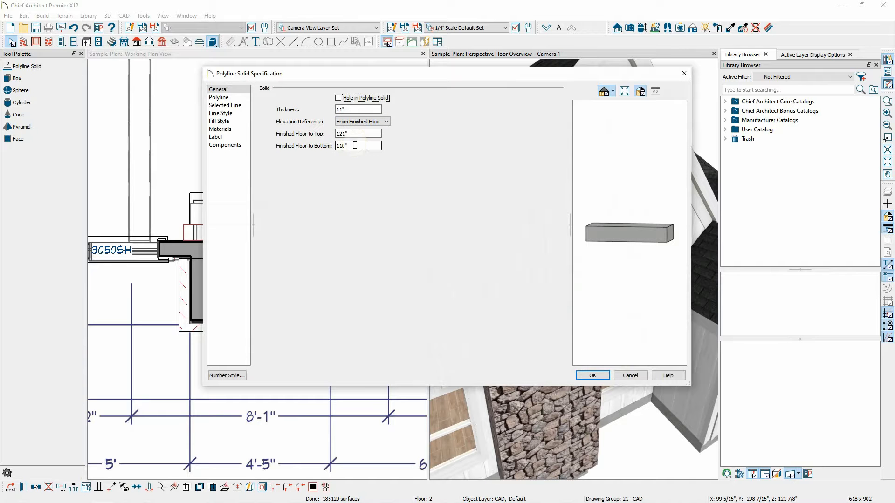
left_click_drag(351, 143, 288, 148)
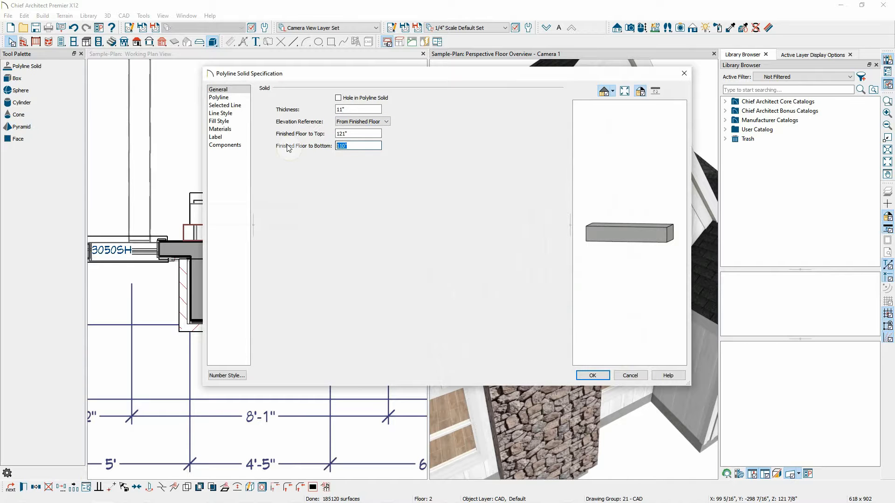
key("Return")
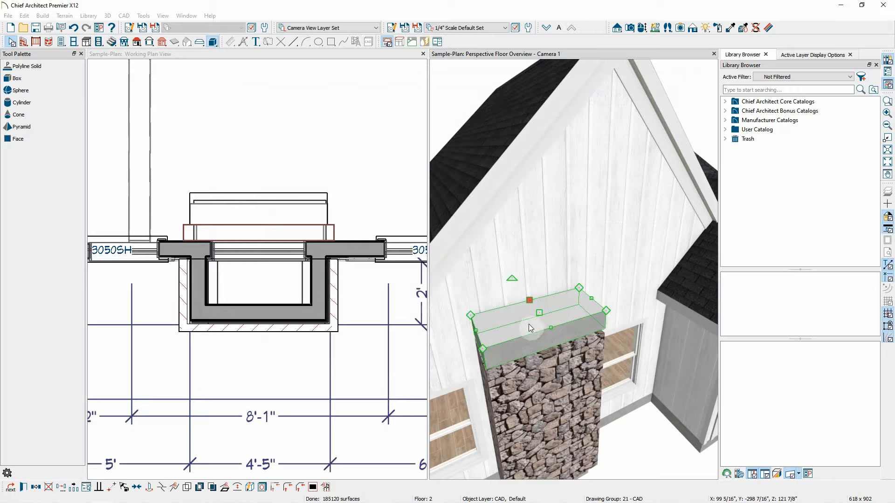
key("Escape")
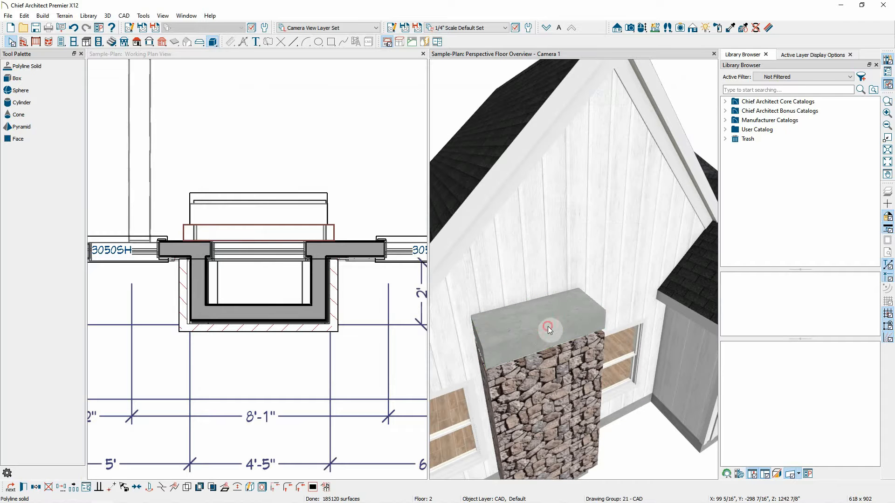
Narrow the solid resting on the chimney by moving both of its side faces inward from the stone edges.
left_click(547, 329)
left_click(180, 331)
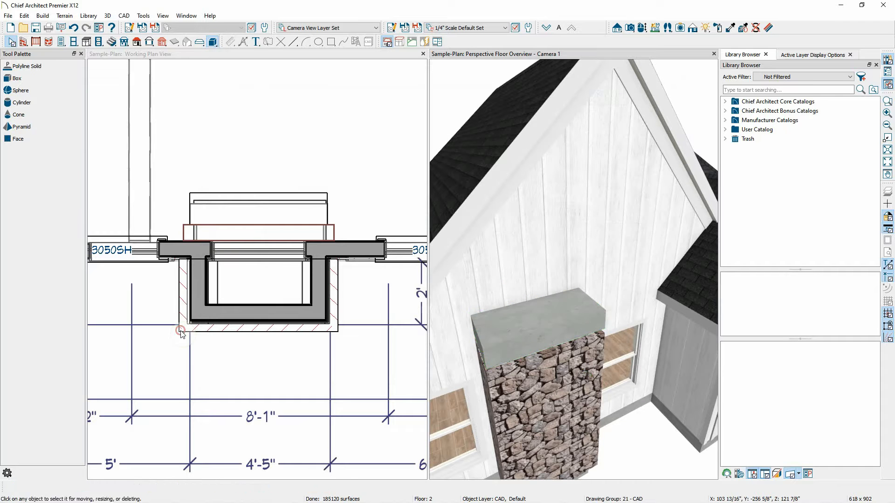
left_click(186, 330)
scroll(508, 373, "up", 3)
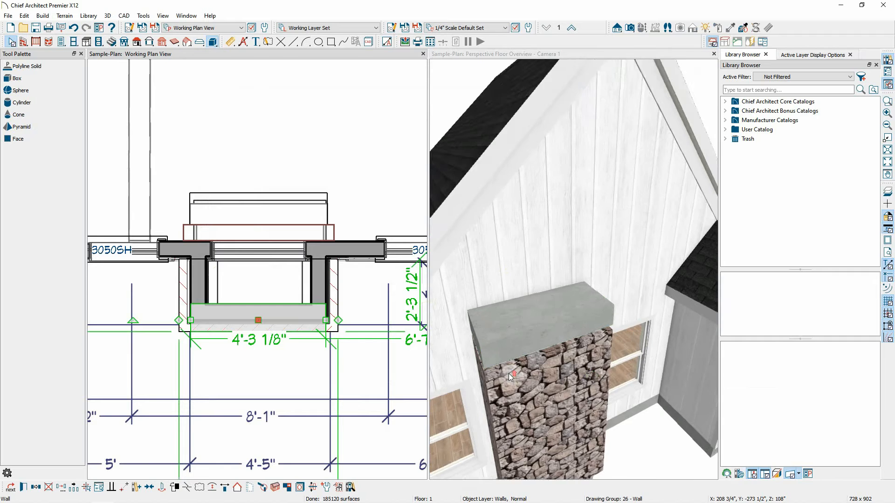
scroll(514, 370, "down", 6)
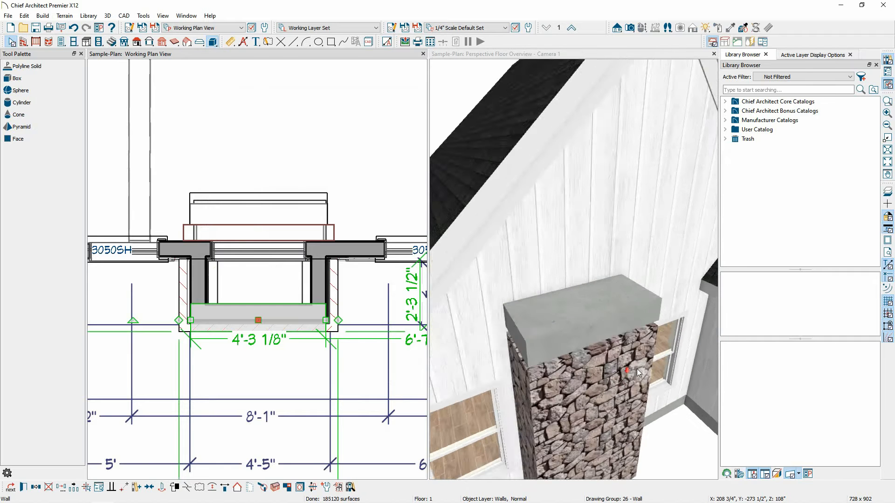
left_click(601, 325)
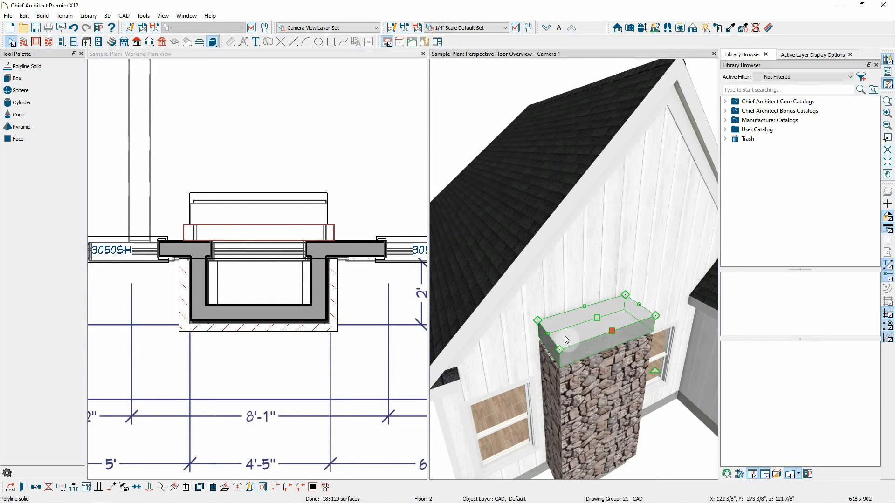
left_click_drag(551, 336, 565, 331)
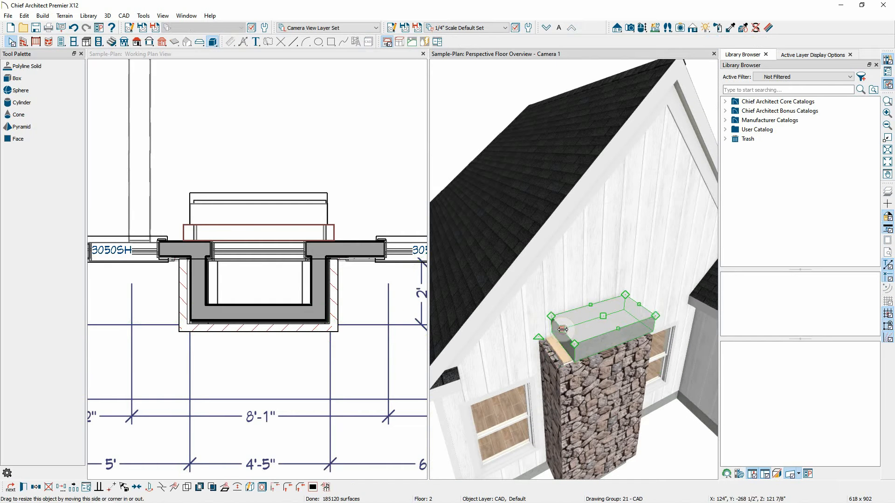
left_click_drag(639, 304, 623, 312)
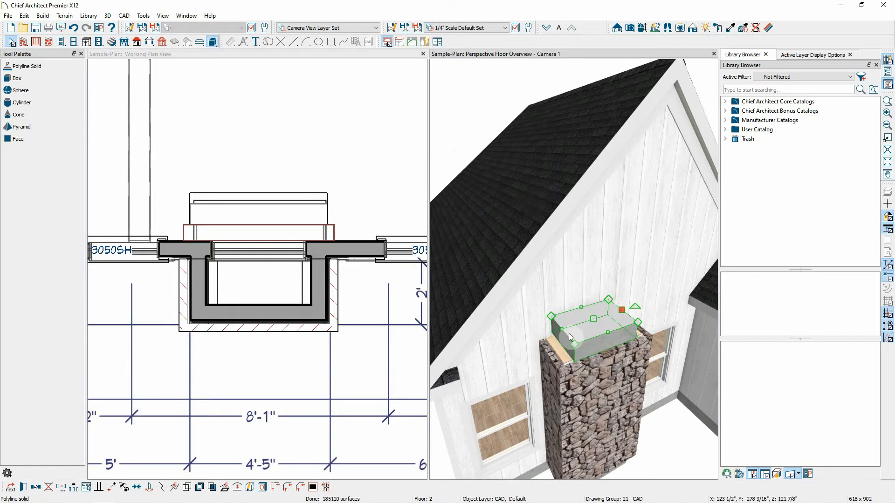
Locate the narrow solid floating high above the house and lower its finished floor to top height to bring it back onto the chimney.
scroll(537, 287, "down", 10)
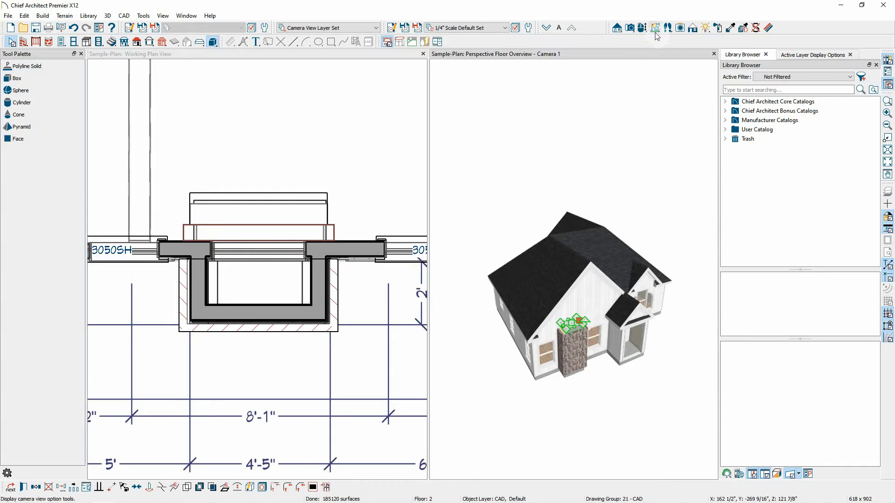
left_click(642, 28)
left_click_drag(648, 364, 615, 239)
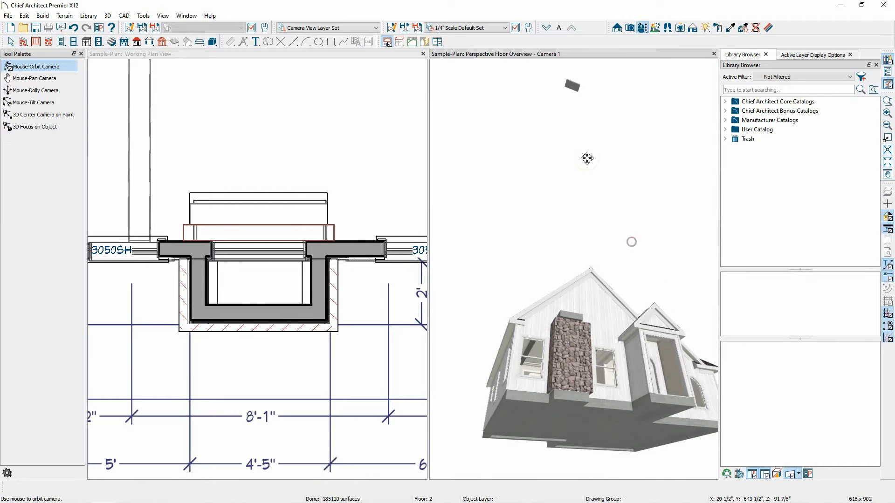
key("space")
left_click(575, 85)
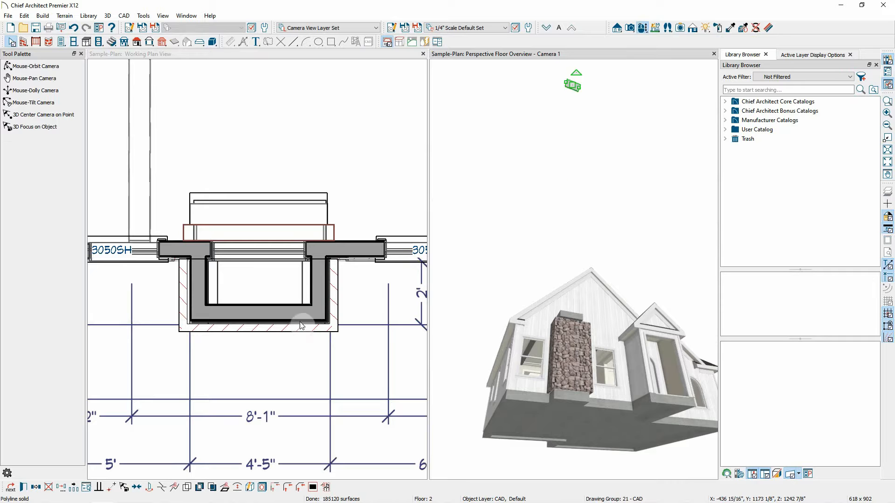
left_click(25, 488)
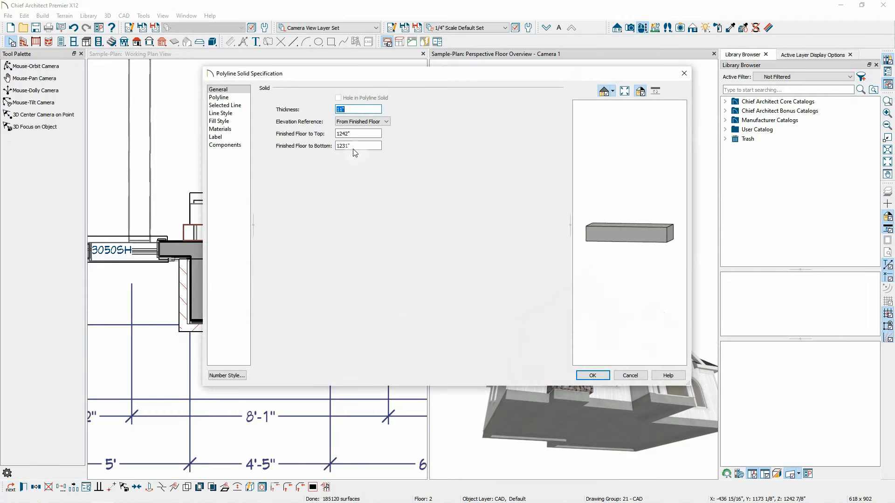
double_click(353, 134)
key("Return")
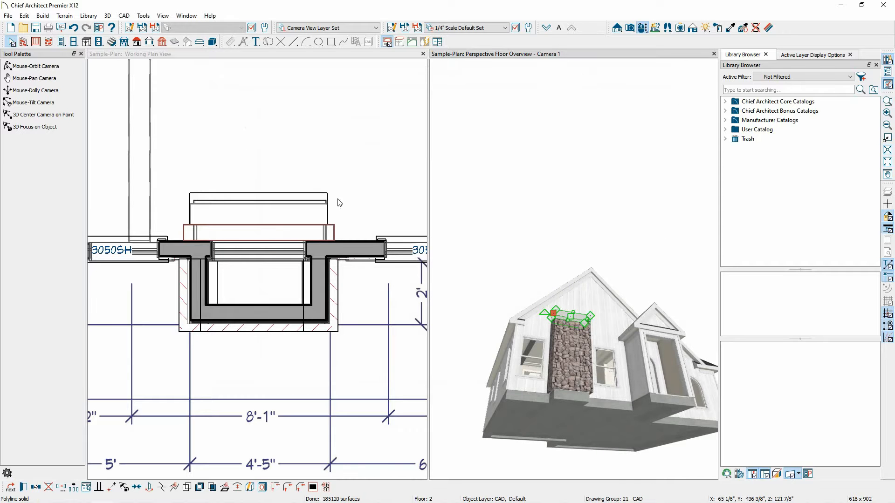
Reduce the wide solid beneath to a 6" thickness by lowering its top face, and bring its underside down onto the stone chimney.
left_click(547, 180)
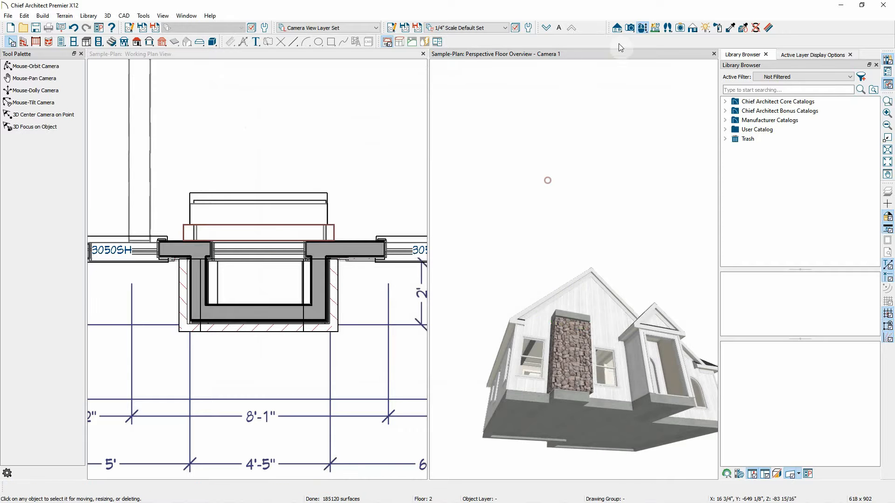
left_click(642, 29)
left_click_drag(601, 194, 588, 369)
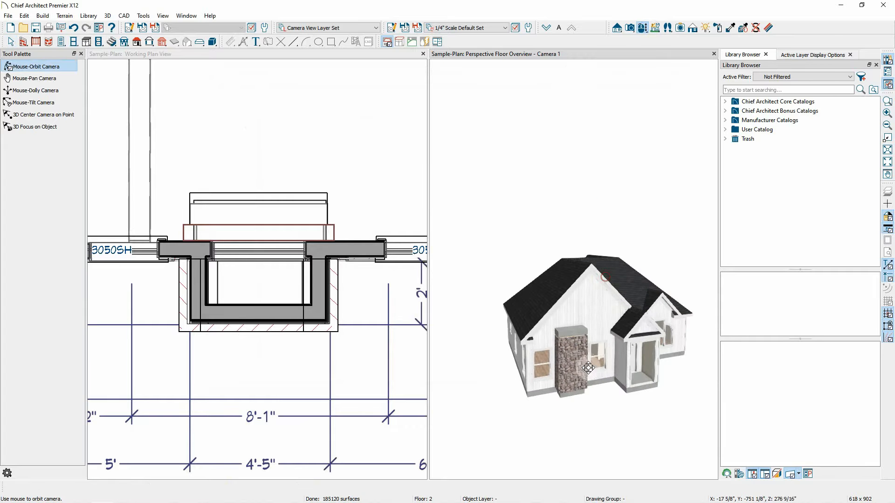
scroll(588, 367, "up", 3)
left_click_drag(541, 340, 575, 330)
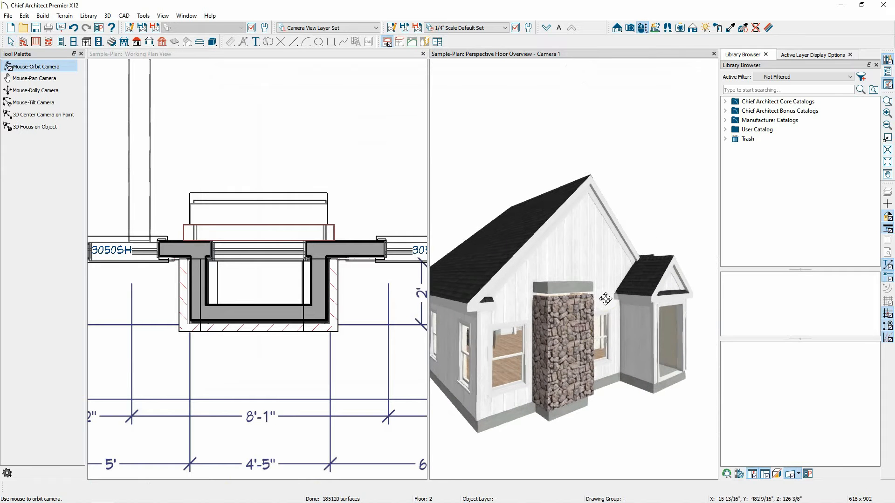
left_click_drag(605, 298, 584, 289)
key("Escape")
left_click(569, 285)
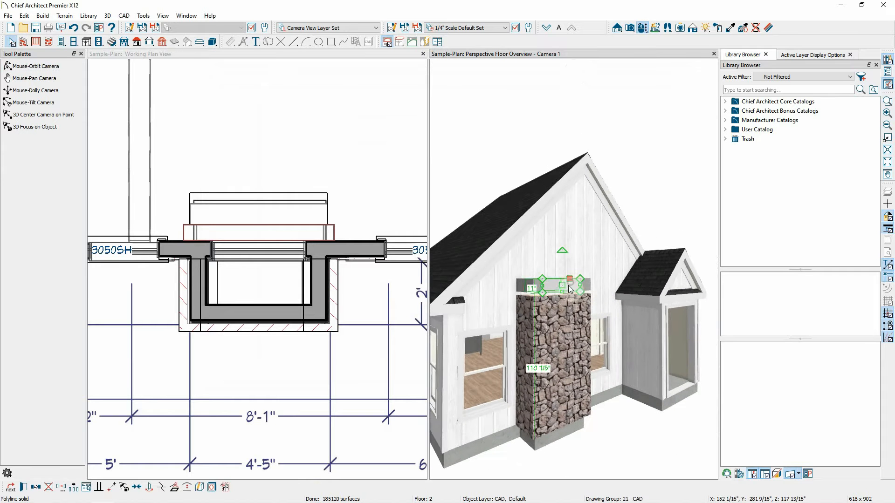
scroll(568, 285, "up", 4)
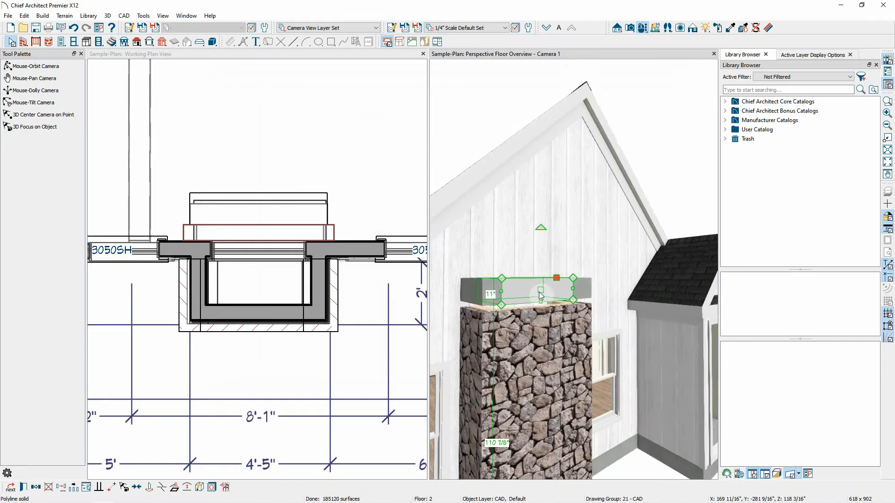
left_click(488, 283)
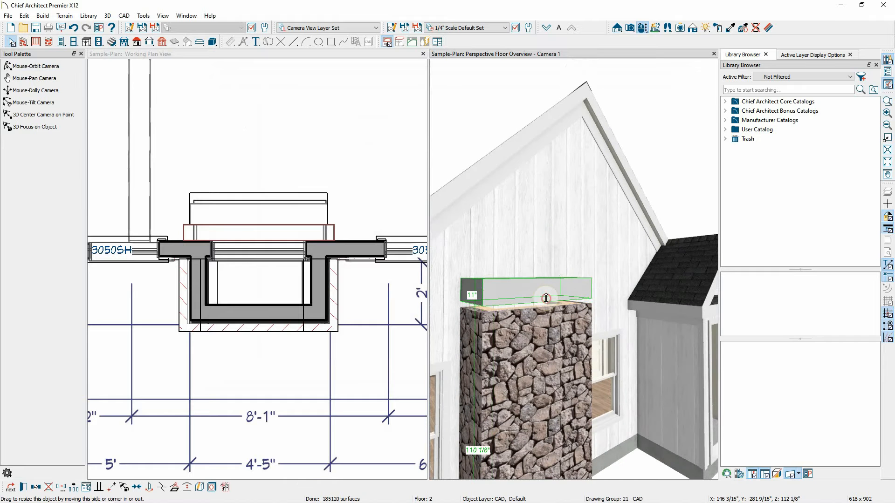
mouse_move(546, 298)
left_mouse_down()
mouse_move(545, 308)
mouse_move(546, 292)
left_mouse_up()
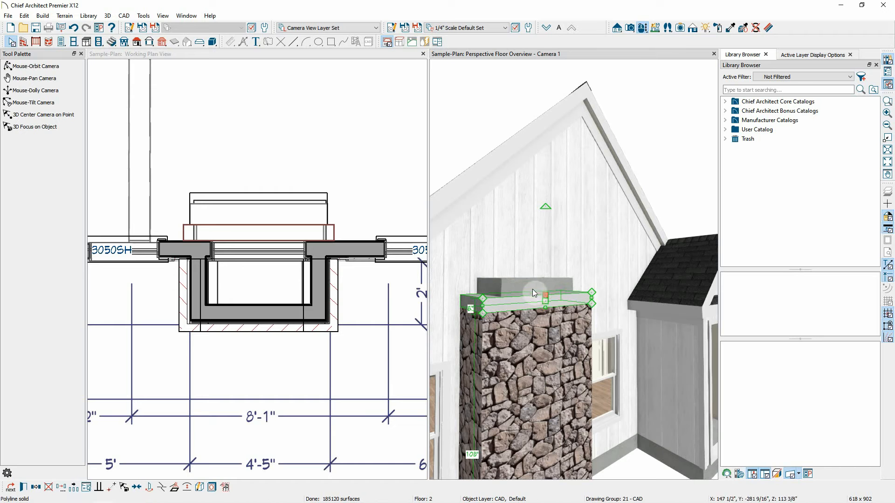
Stretch the narrow solid up past the roofline to about 112" tall, and apply the chimney's stone material to both upper solids.
left_click(530, 285)
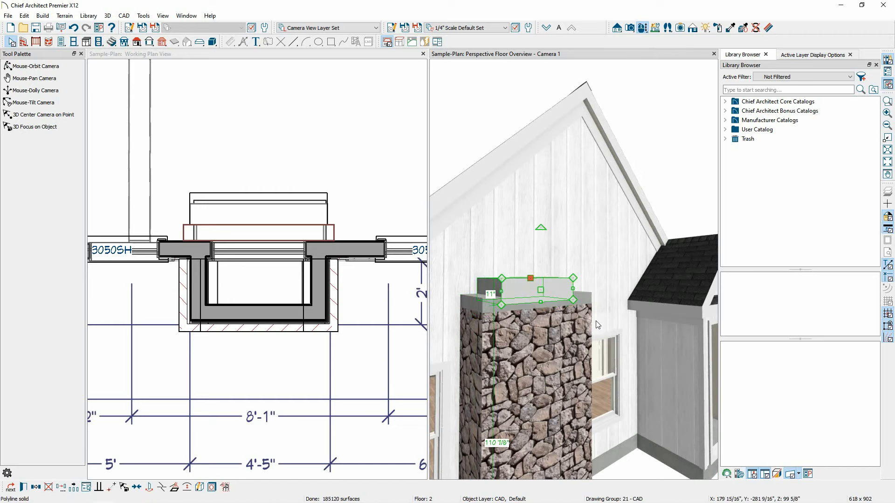
left_click_drag(536, 277, 523, 53)
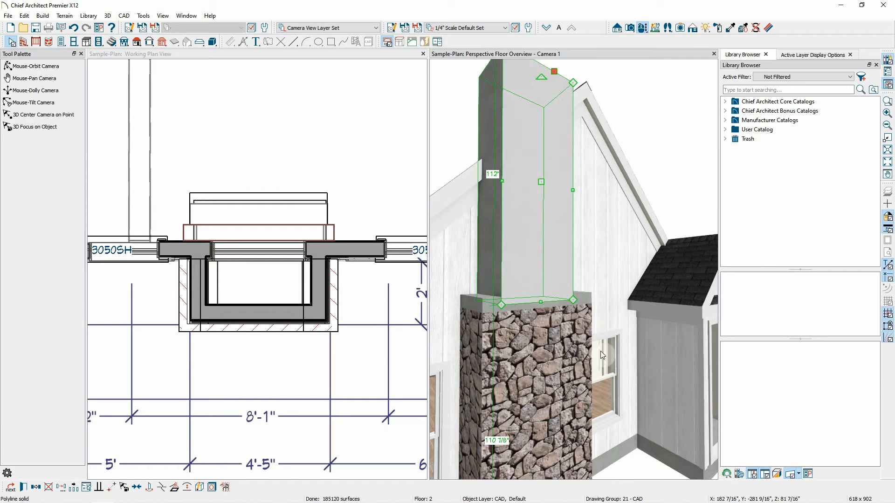
left_click(727, 29)
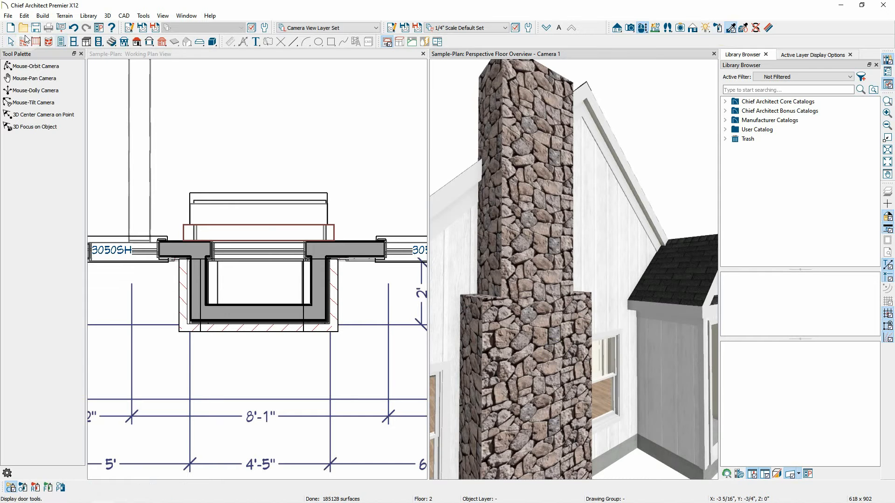
Center the narrow upper chimney solid on the wide chimney solid in the plan view.
left_click(14, 67)
left_click_drag(567, 227, 513, 251)
key("space")
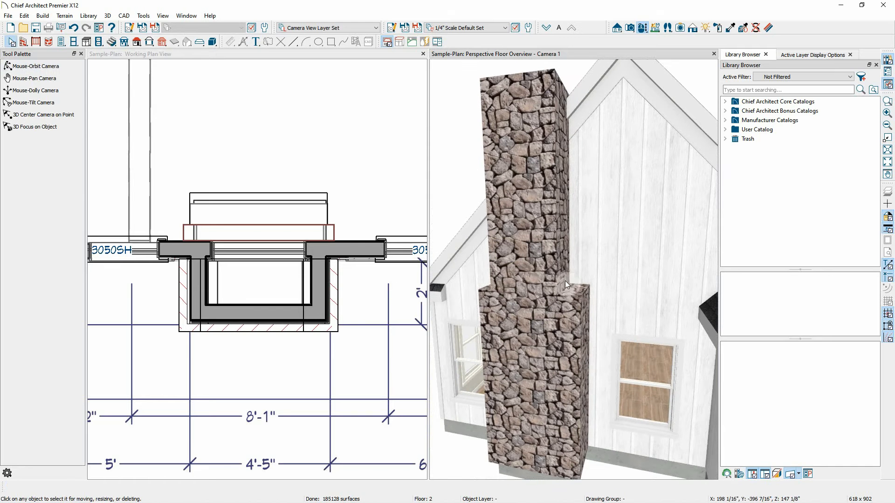
left_click(303, 329)
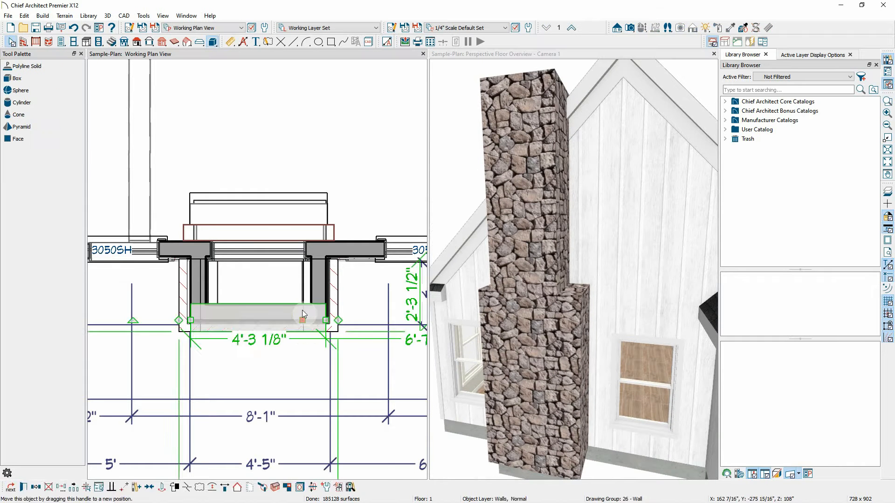
left_click(302, 294)
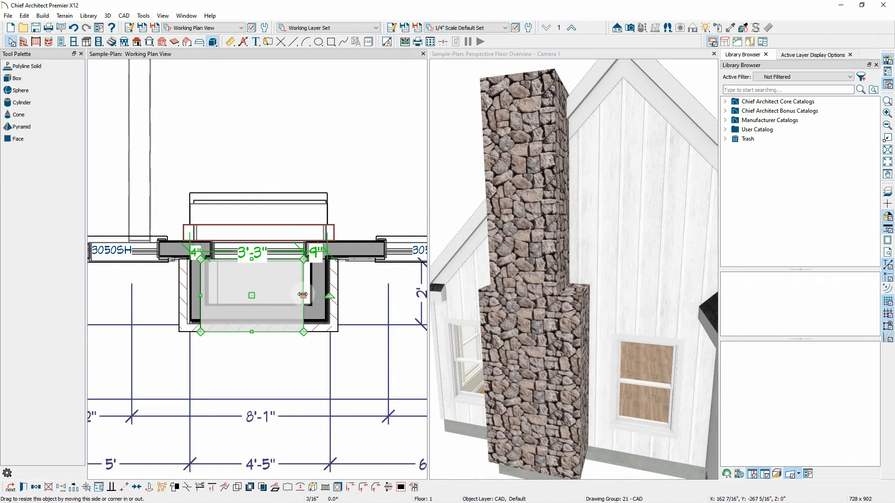
left_click(137, 487)
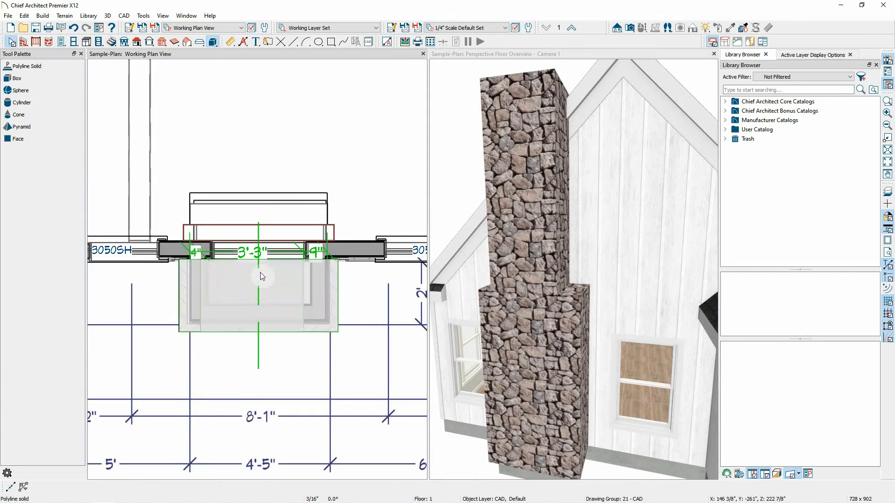
left_click(261, 257)
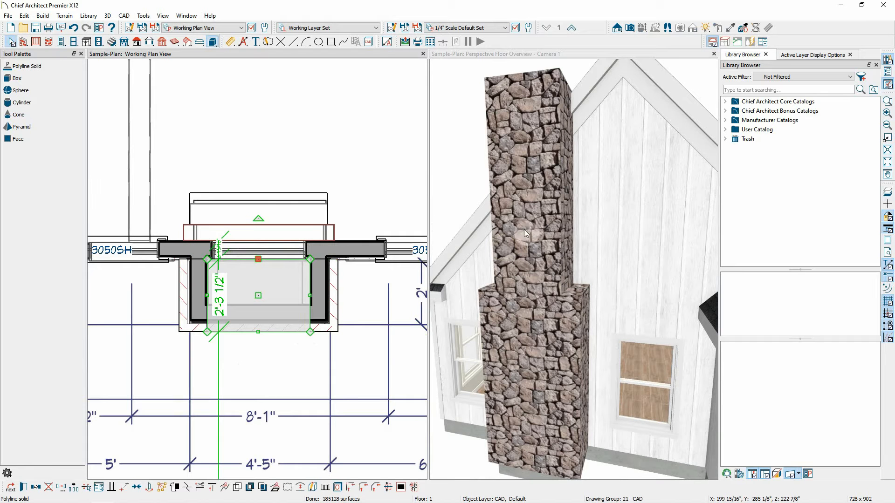
Copy the 5' wide polyline solid at the chimney base and paste the copy at the same position.
left_click(575, 302)
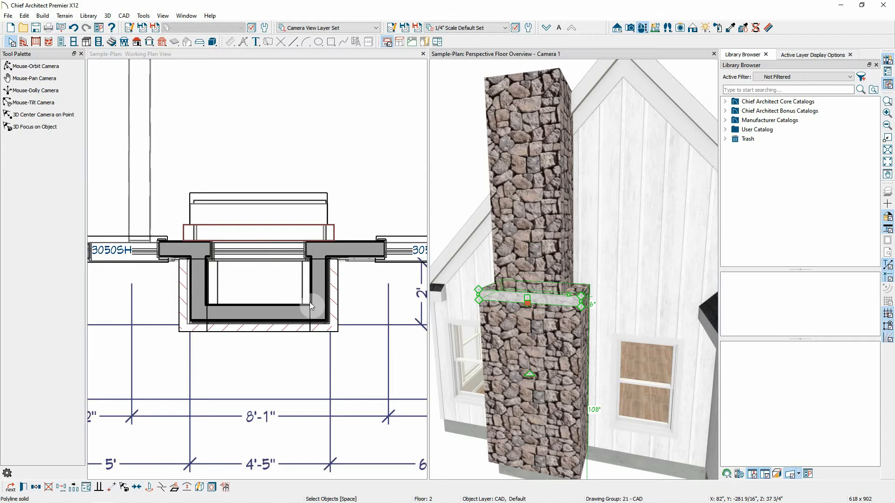
left_click(336, 334)
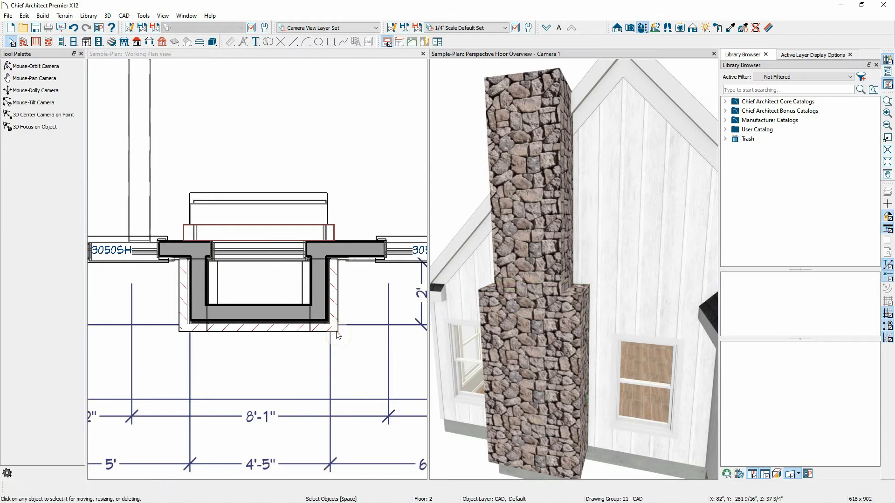
left_click(340, 304)
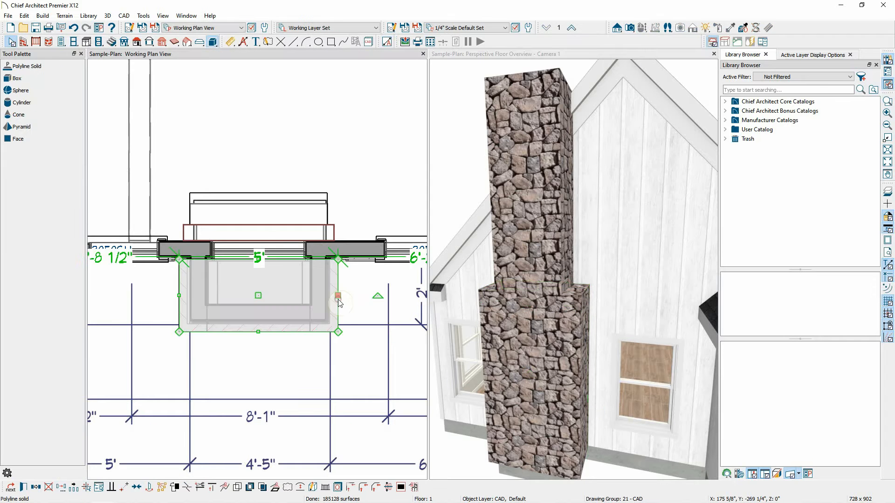
left_click(36, 487)
left_click(24, 487)
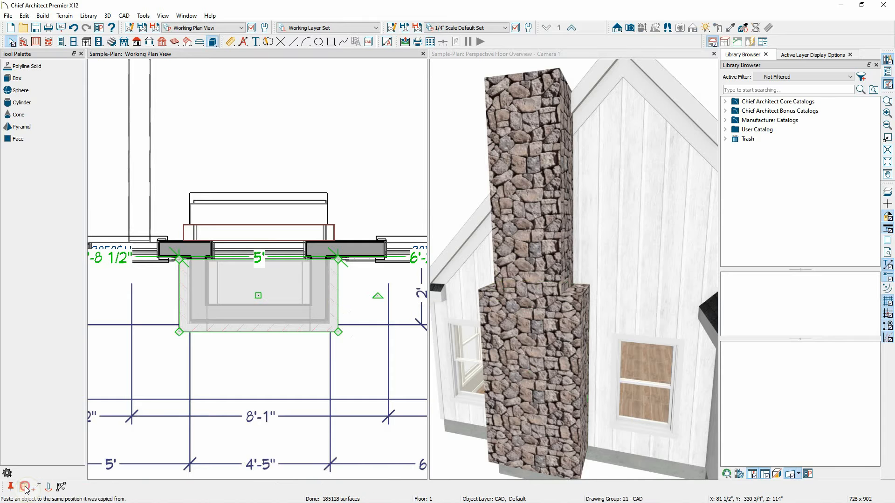
Raise the top and bottom faces of one coincident wide solid to place it above the other at about 7" thick.
left_click(544, 302)
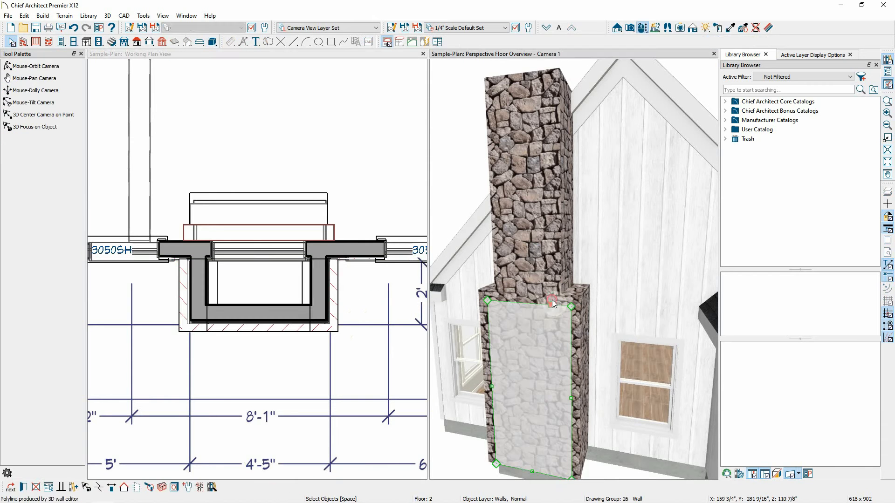
left_click(552, 300)
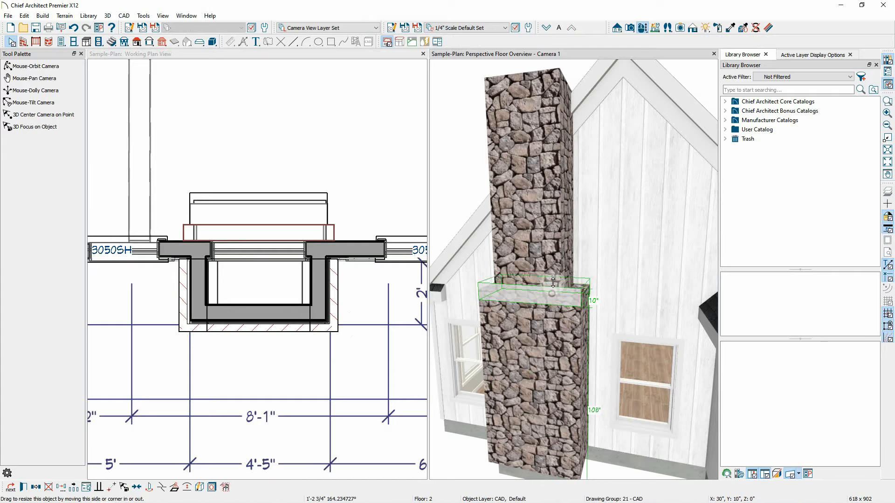
left_click_drag(553, 282, 533, 293)
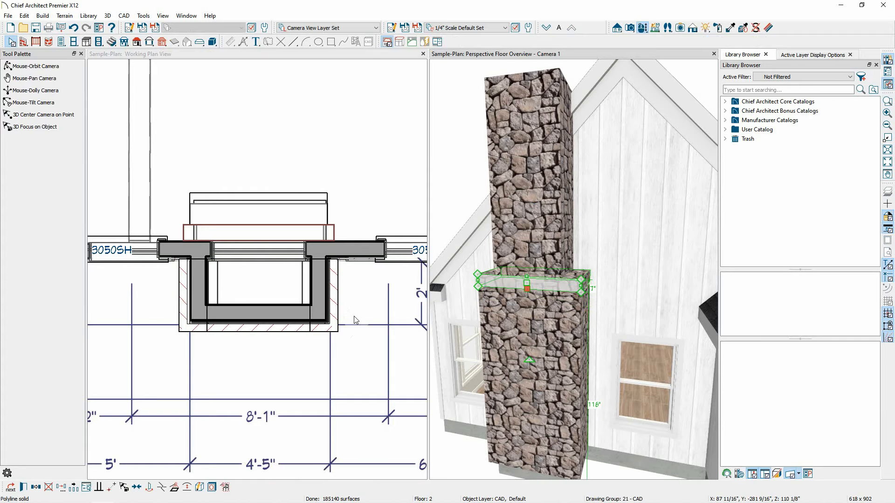
Narrow the raised stone solid by moving both of its side faces inward, forming an intermediate step below the tall shaft.
scroll(278, 331, "up", 3)
scroll(579, 275, "up", 3)
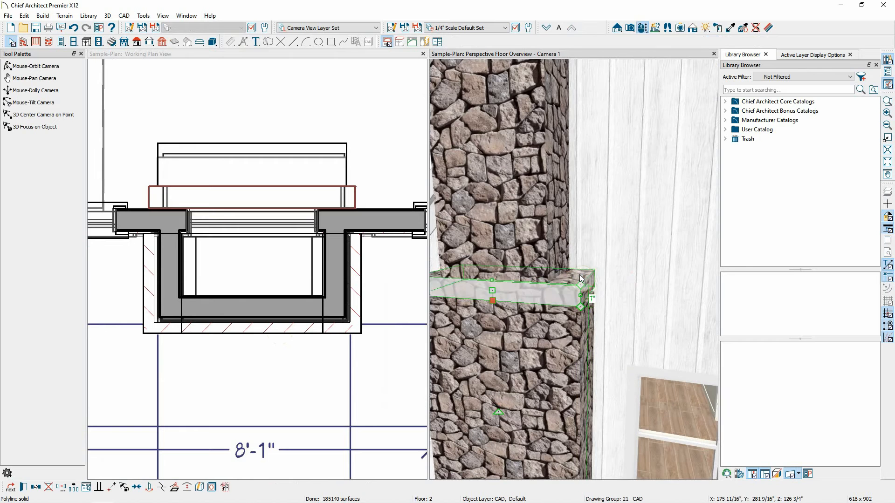
left_click_drag(579, 275, 578, 273)
scroll(641, 331, "down", 1)
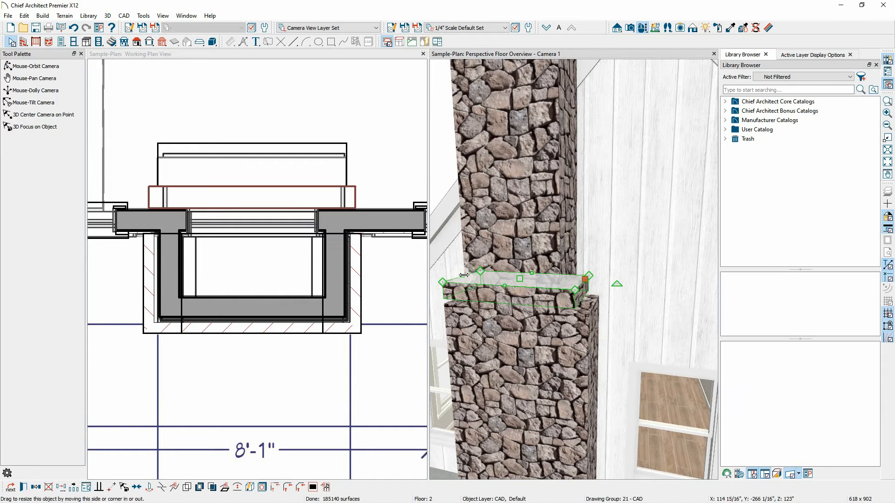
left_click_drag(464, 275, 464, 286)
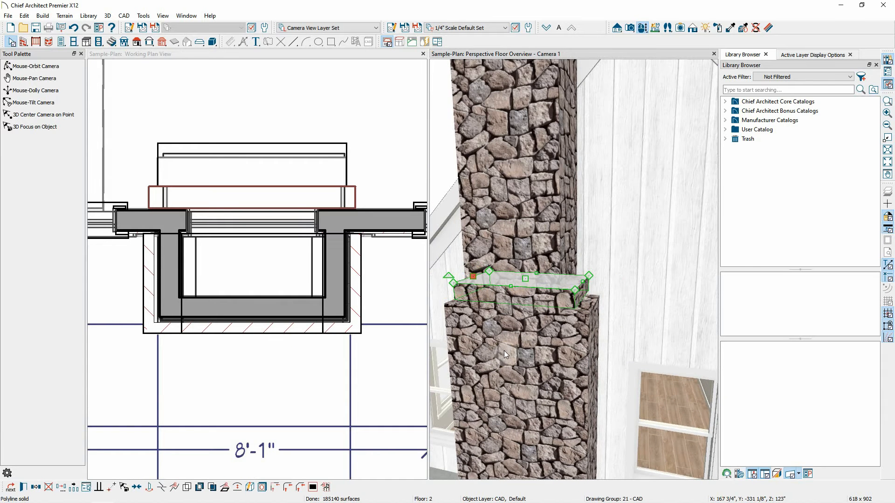
Extend the intermediate stone solid's underside down toward the chimney shoulder, to a thickness of about 8".
left_click(520, 299)
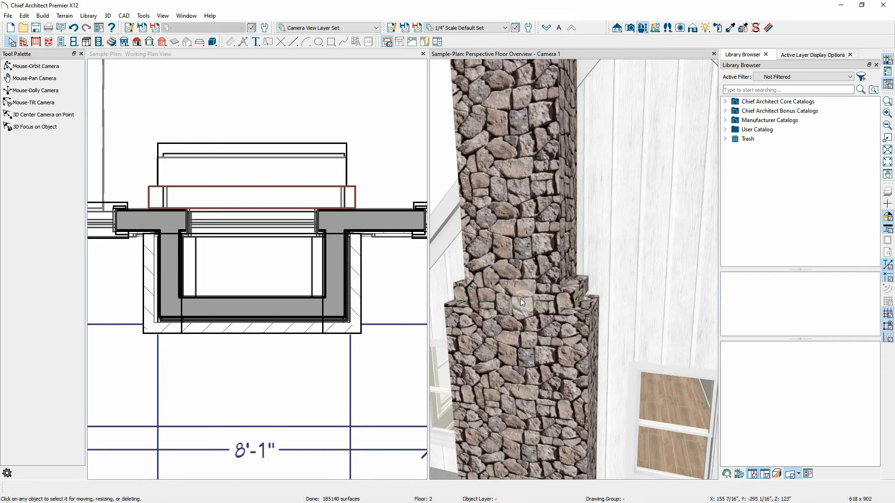
left_click(580, 297)
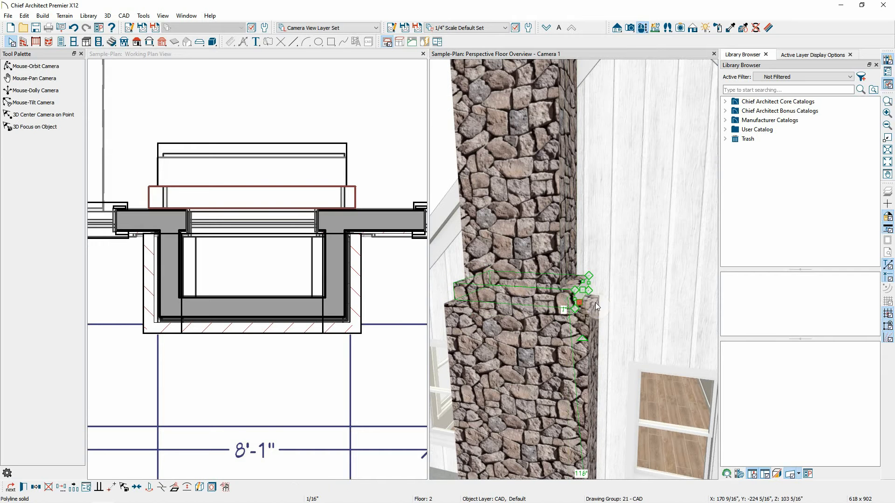
scroll(589, 307, "up", 3)
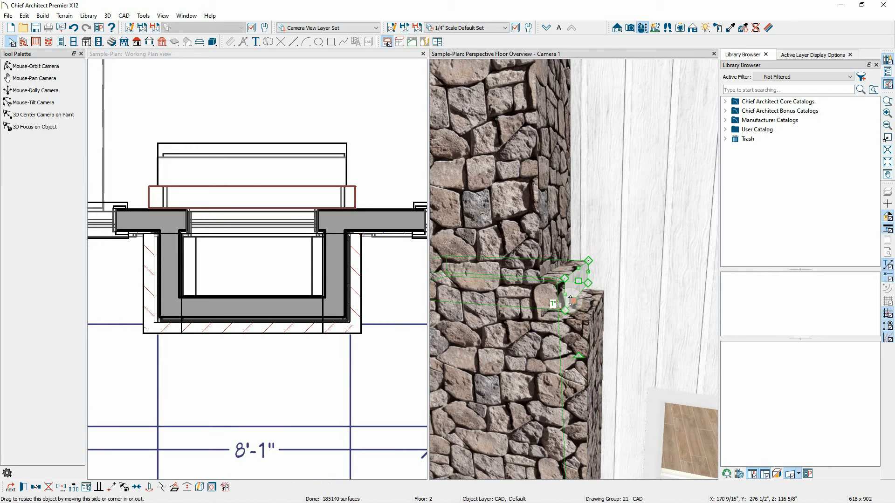
left_click_drag(570, 300, 572, 306)
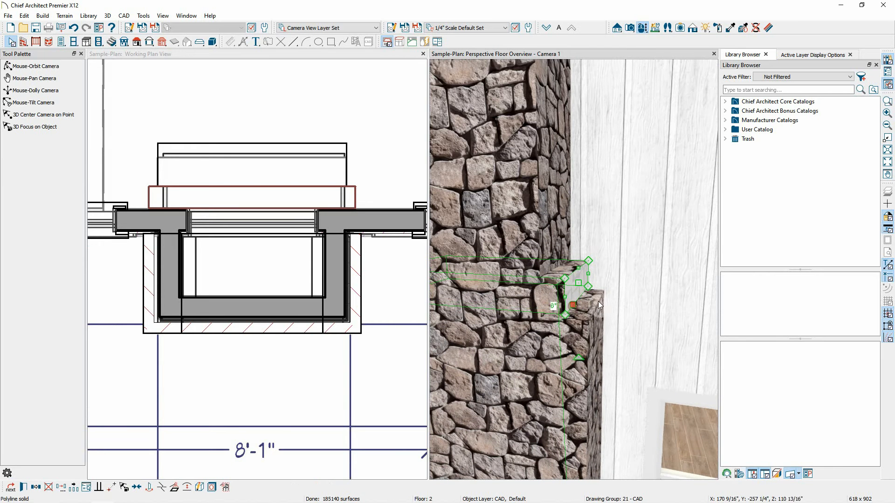
left_click(326, 290)
scroll(643, 284, "down", 3)
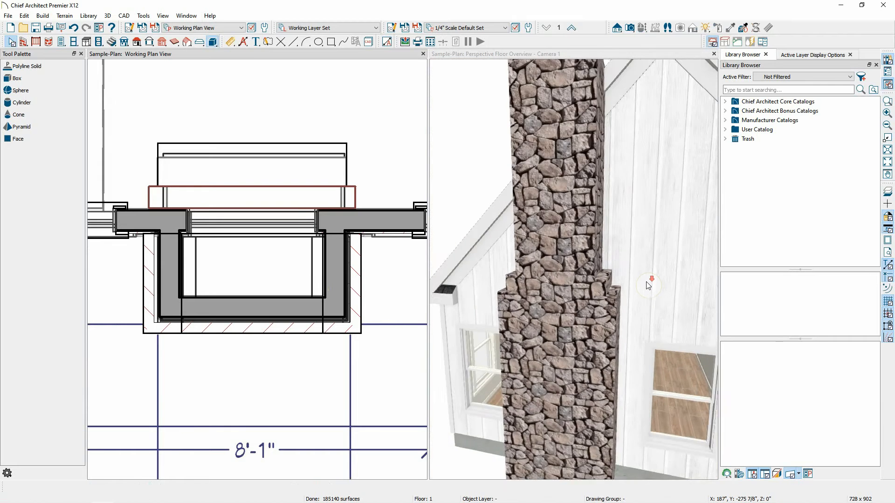
Raise the top face of the tall stone chimney shaft to more than 152" high, well clear of the gable's roof ridge.
scroll(647, 285, "down", 3)
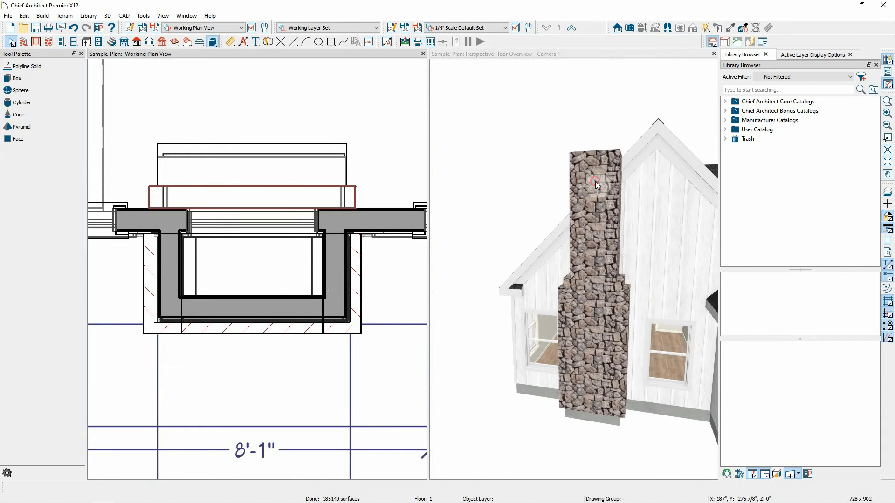
left_click(605, 152)
left_click(604, 154)
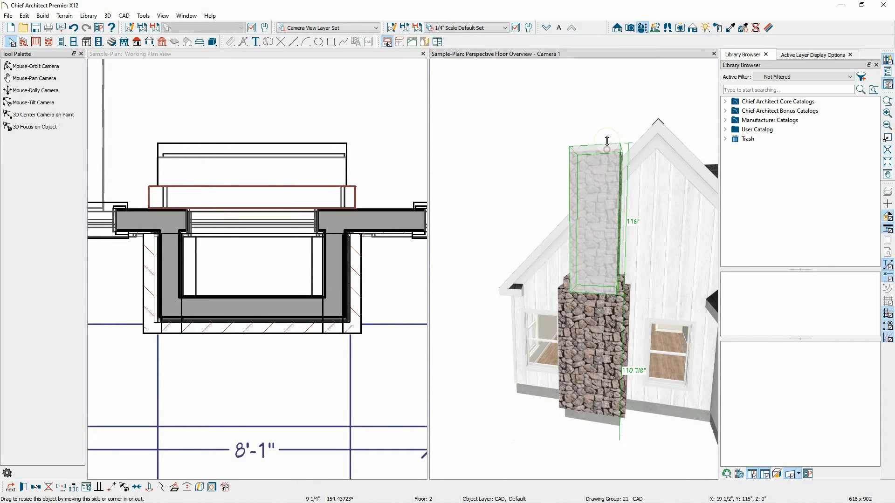
mouse_move(606, 141)
left_mouse_down()
mouse_move(606, 112)
mouse_move(620, 135)
left_mouse_up()
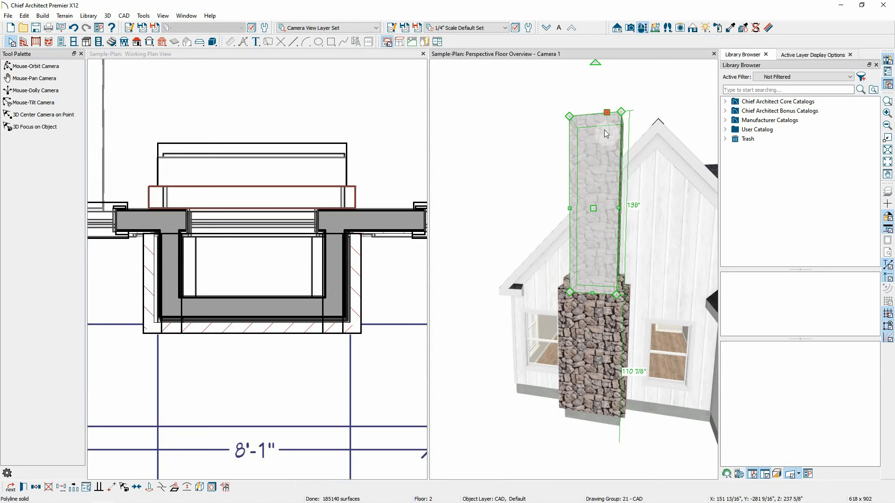
left_click(9, 66)
left_click_drag(587, 117, 605, 125)
key("space")
left_click(606, 122)
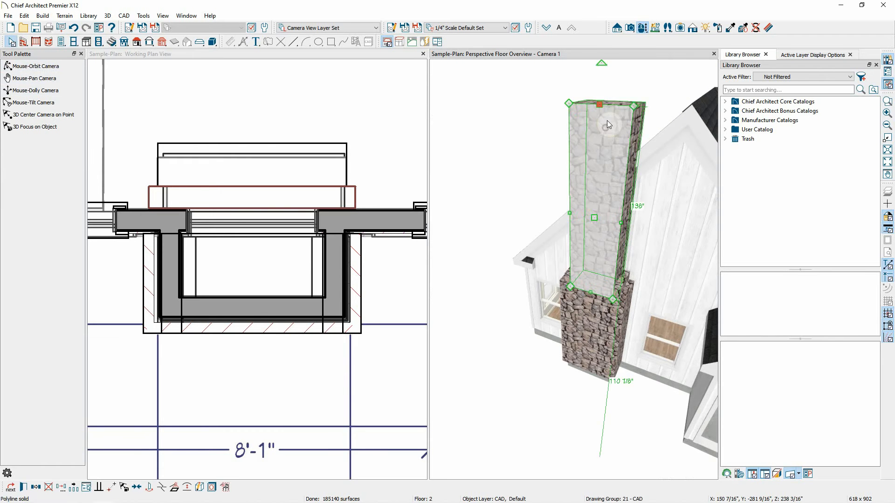
scroll(574, 158, "down", 2)
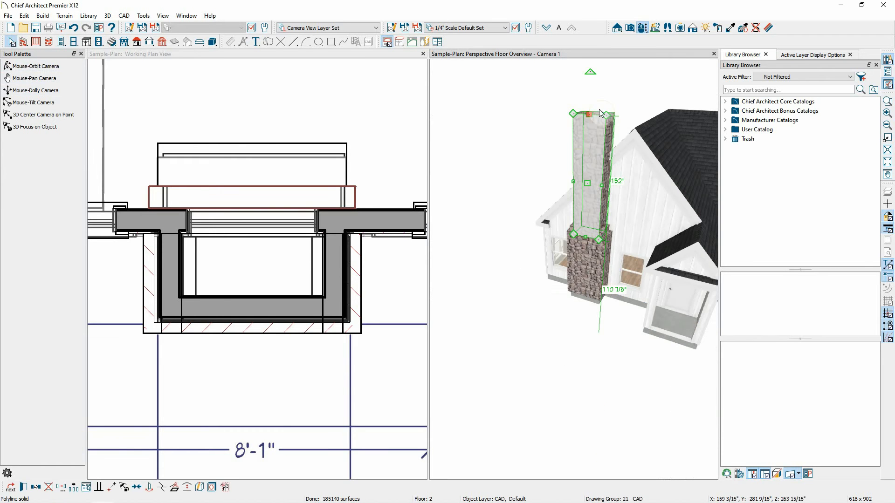
left_click_drag(589, 114, 588, 107)
left_click(540, 111)
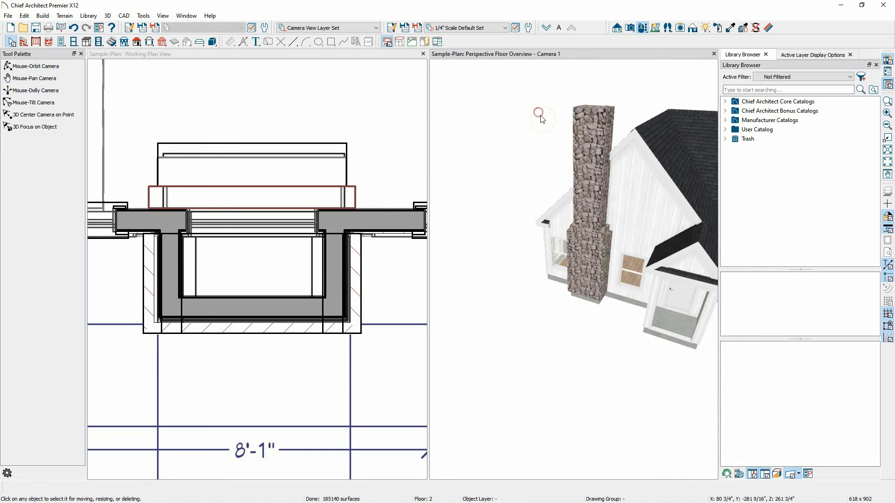
Examine the chimney's stepped shoulders and stone cladding up close from the side and from the front of the gable wall.
scroll(639, 122, "up", 2)
scroll(597, 183, "down", 2)
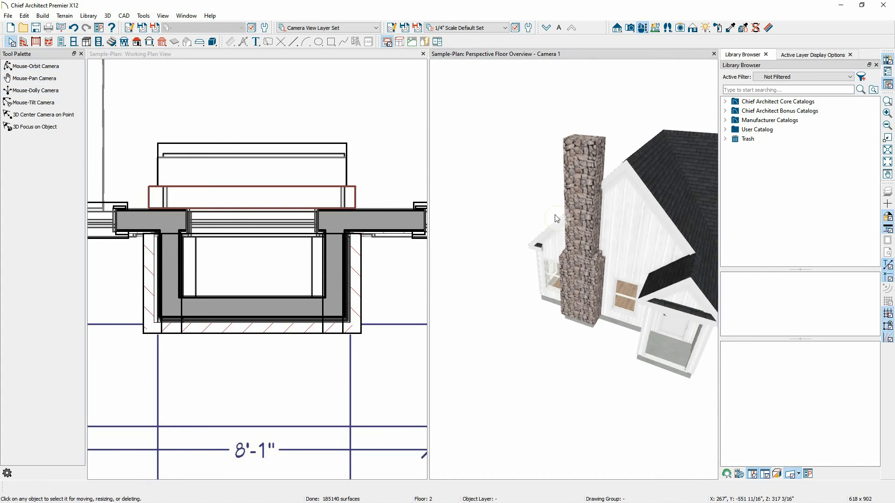
left_click(32, 66)
left_click_drag(489, 190, 649, 147)
scroll(553, 264, "up", 3)
scroll(553, 264, "up", 4)
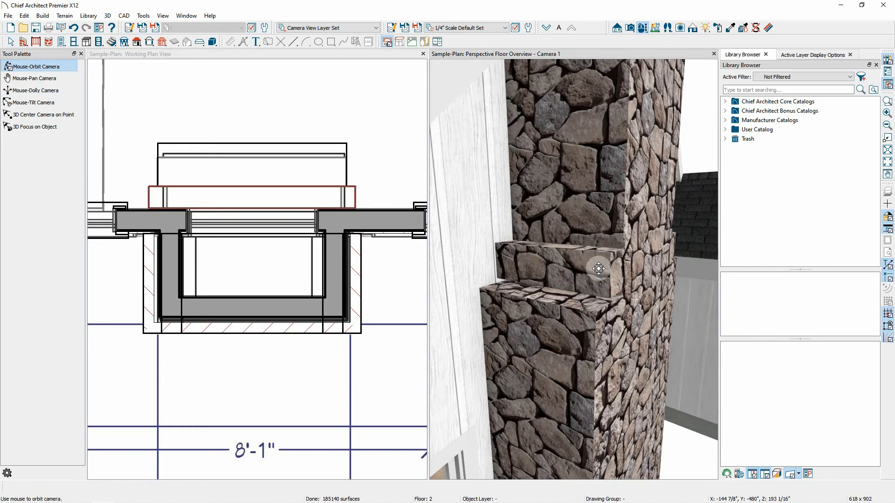
left_click_drag(585, 292, 528, 299)
key("space")
left_click(542, 264)
scroll(528, 300, "down", 2)
left_click(473, 165)
scroll(548, 195, "down", 3)
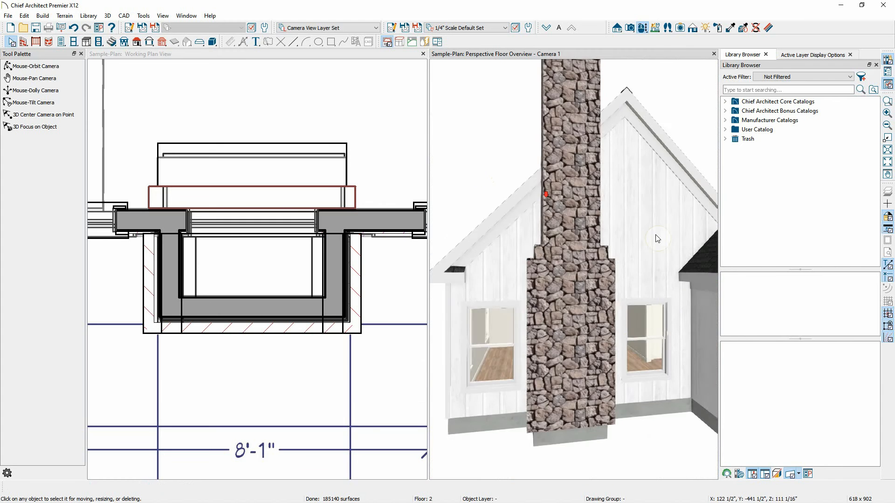
scroll(669, 272, "down", 1)
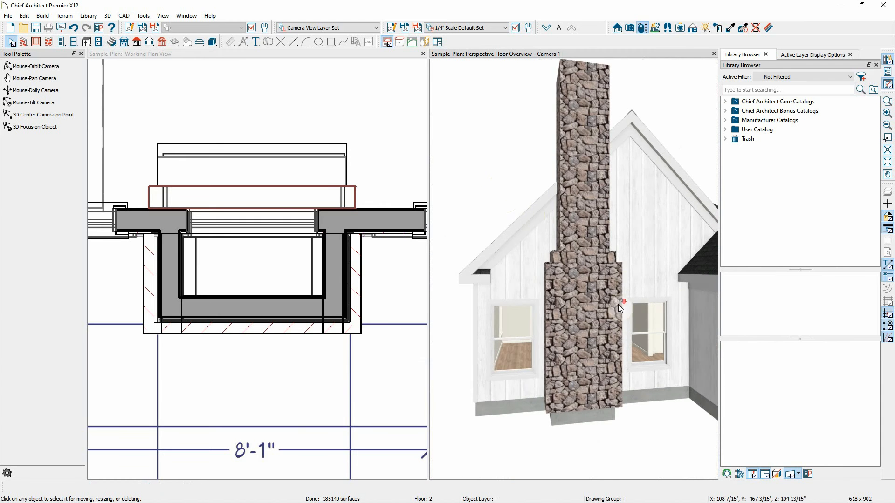
Display only floor 1 and inspect the stone fireplace, mantel, fire opening and hearth from inside the living room.
scroll(606, 298, "down", 3)
scroll(520, 231, "up", 1)
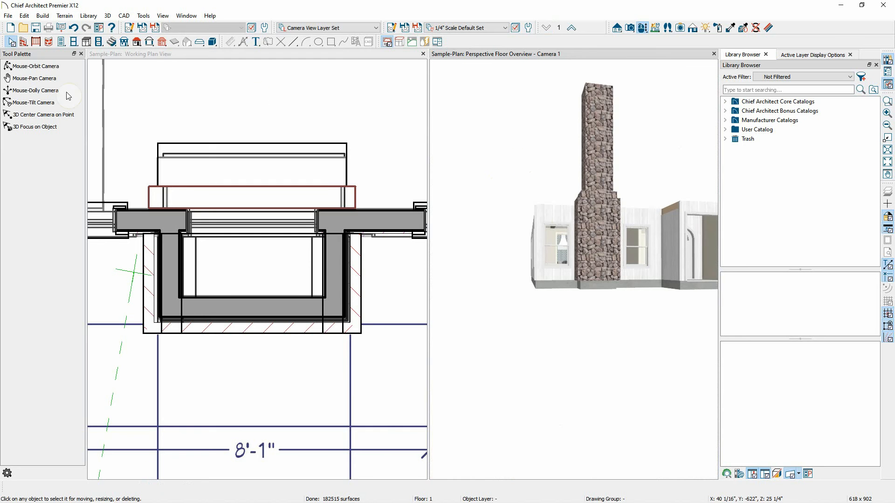
left_click(7, 66)
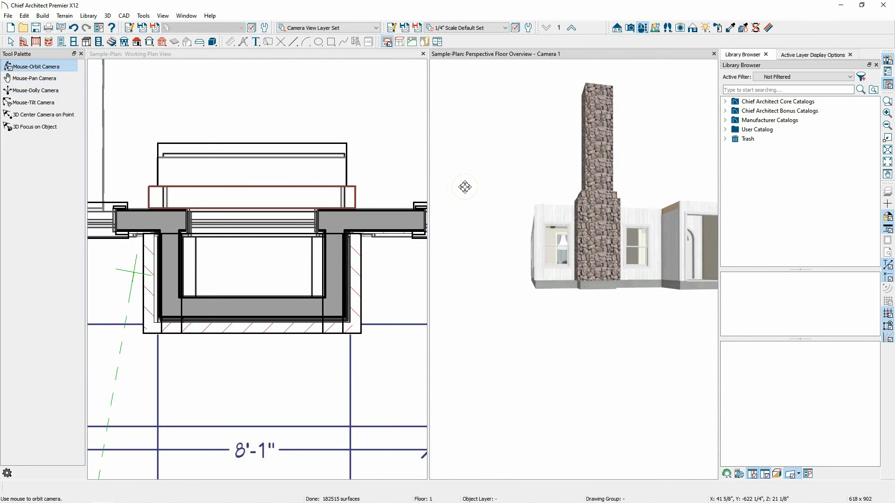
left_click_drag(465, 187, 844, 223)
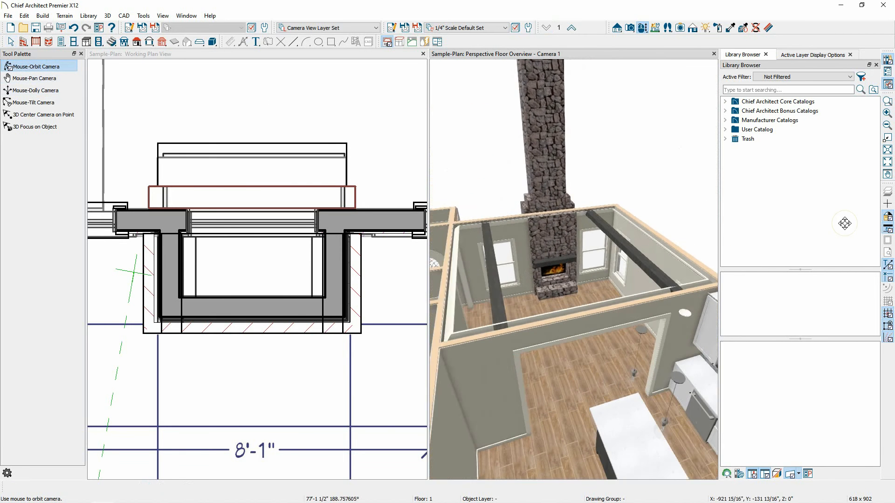
scroll(531, 242, "up", 5)
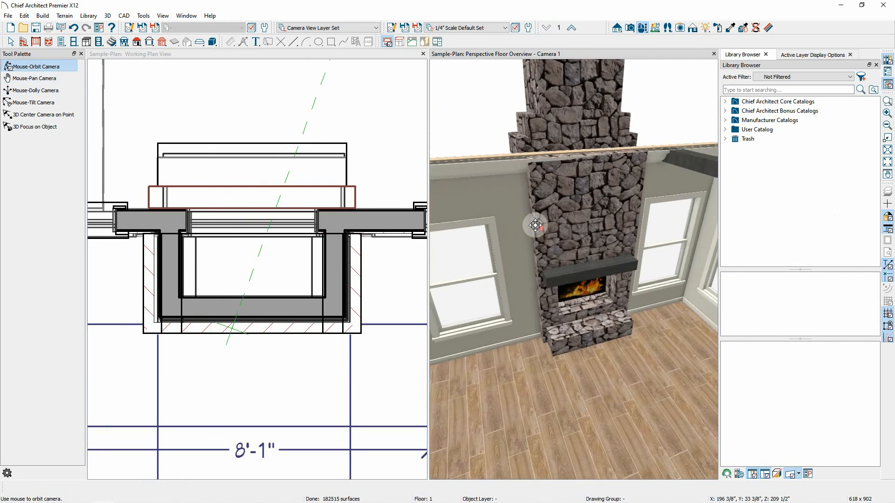
left_click_drag(559, 236, 589, 202)
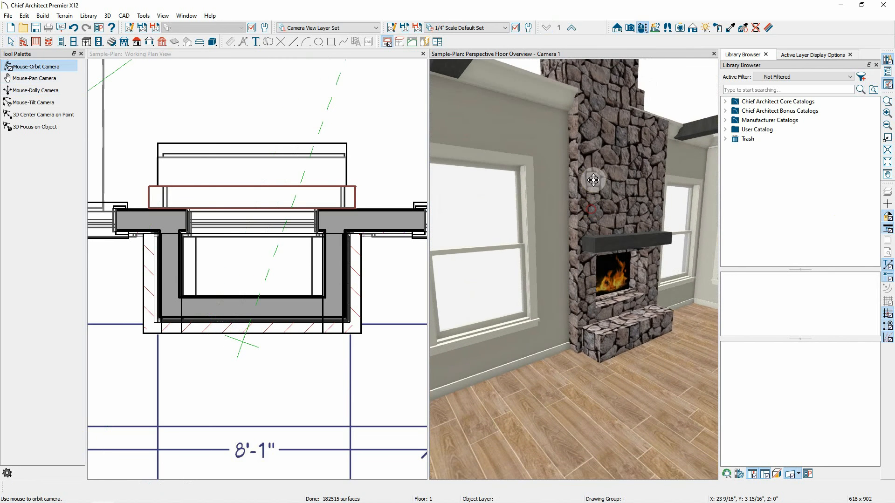
left_click_drag(614, 233, 512, 214)
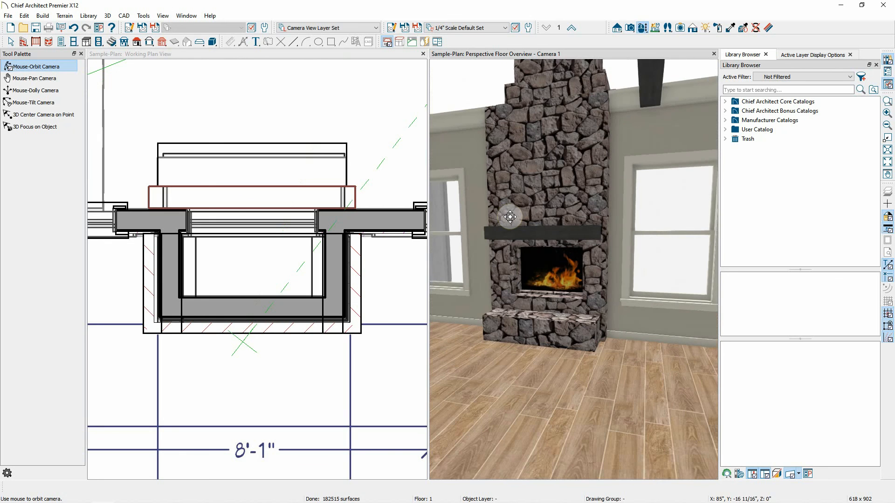
left_click_drag(585, 267, 636, 201)
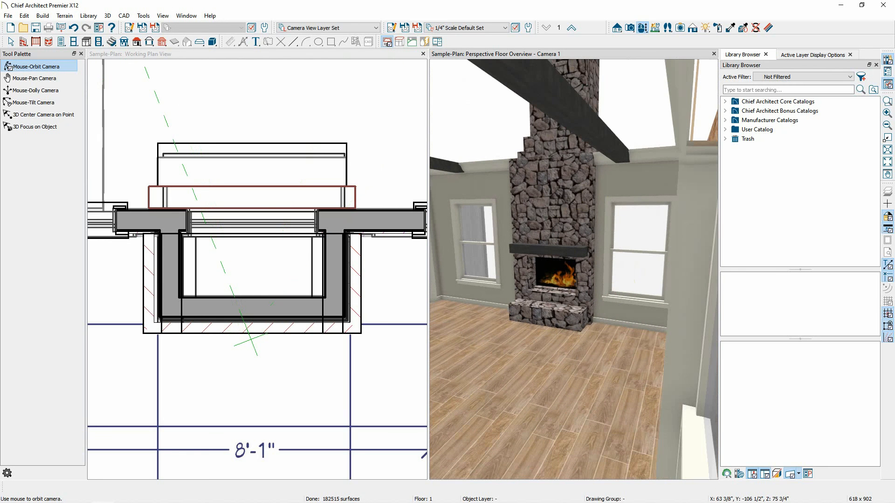